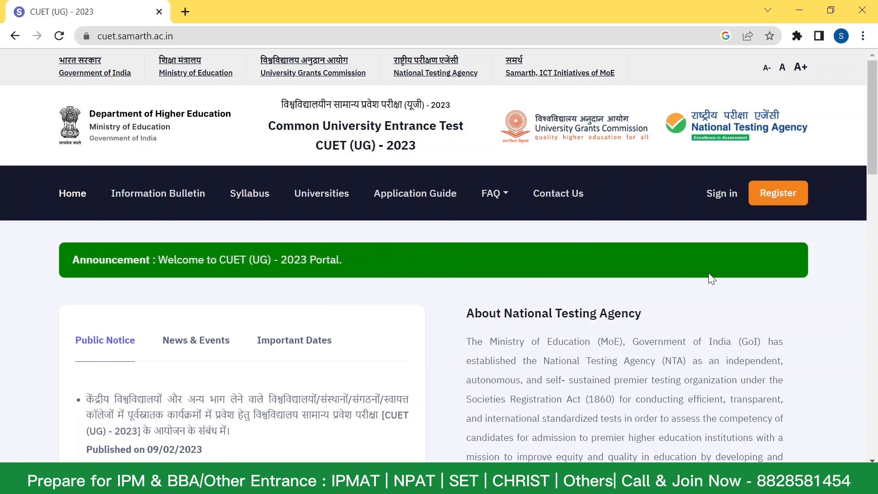
Start a new registration, accept the Information Bulletin declaration and proceed to the form.
{"action": "left_click", "coordinate": [778, 199]}
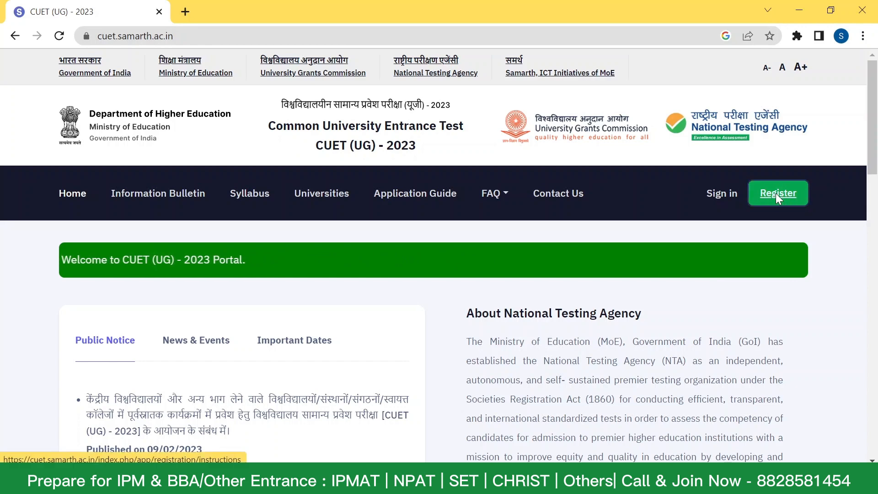
{"action": "scroll", "coordinate": [496, 274], "scroll_direction": "down", "scroll_amount": 3}
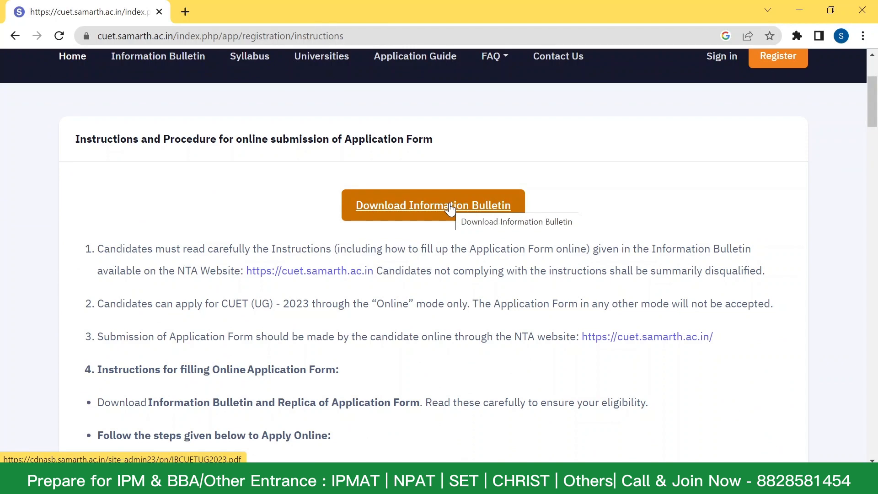
{"action": "scroll", "coordinate": [270, 251], "scroll_direction": "down", "scroll_amount": 2}
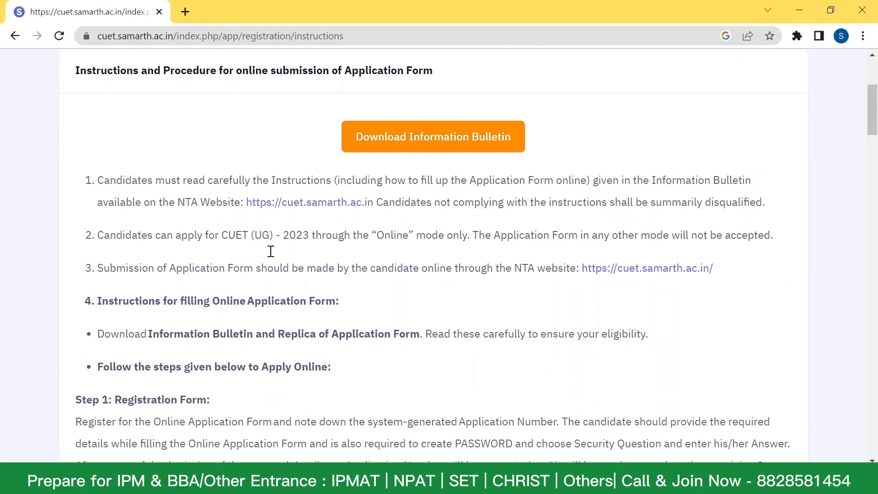
{"action": "scroll", "coordinate": [273, 257], "scroll_direction": "down", "scroll_amount": 9}
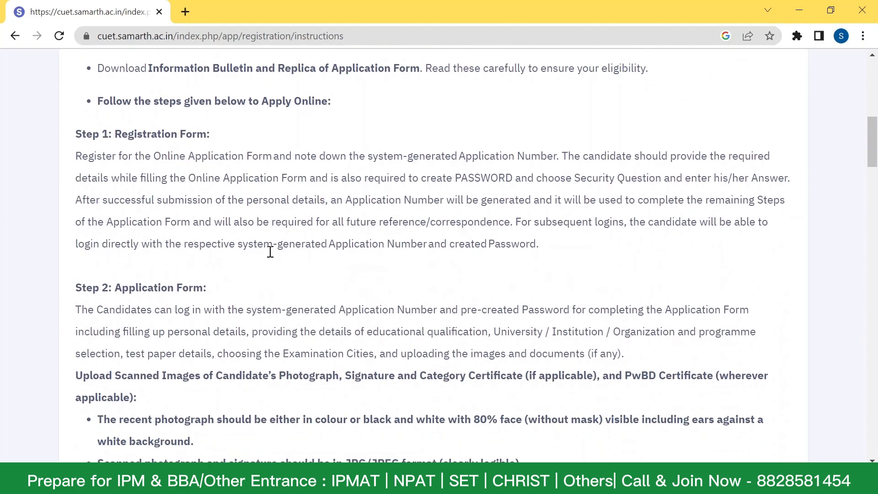
{"action": "scroll", "coordinate": [273, 257], "scroll_direction": "down", "scroll_amount": 17}
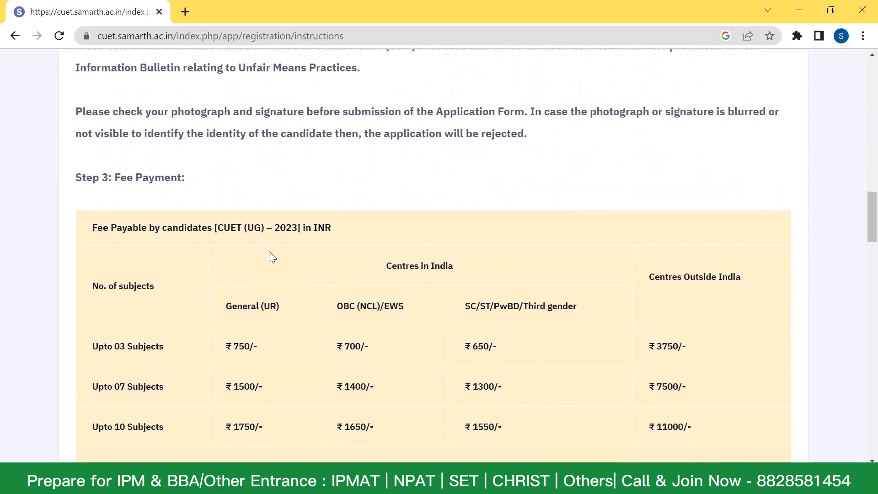
{"action": "scroll", "coordinate": [269, 256], "scroll_direction": "down", "scroll_amount": 20}
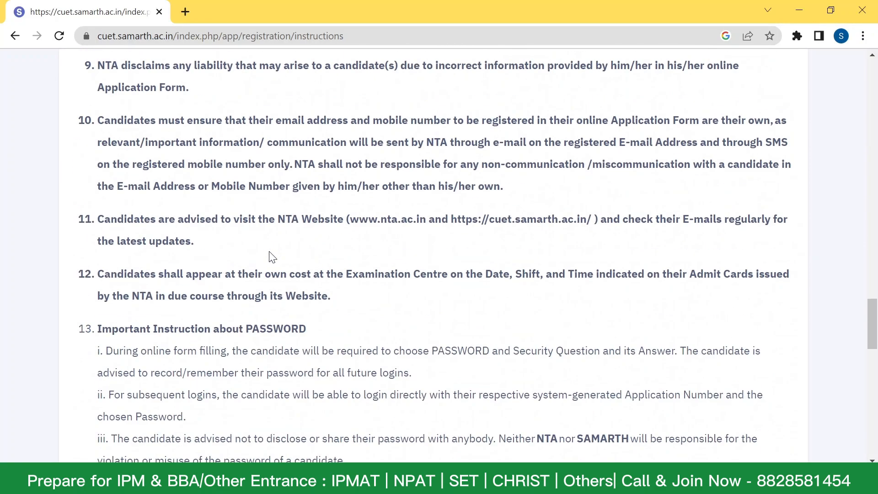
{"action": "left_click", "coordinate": [82, 198]}
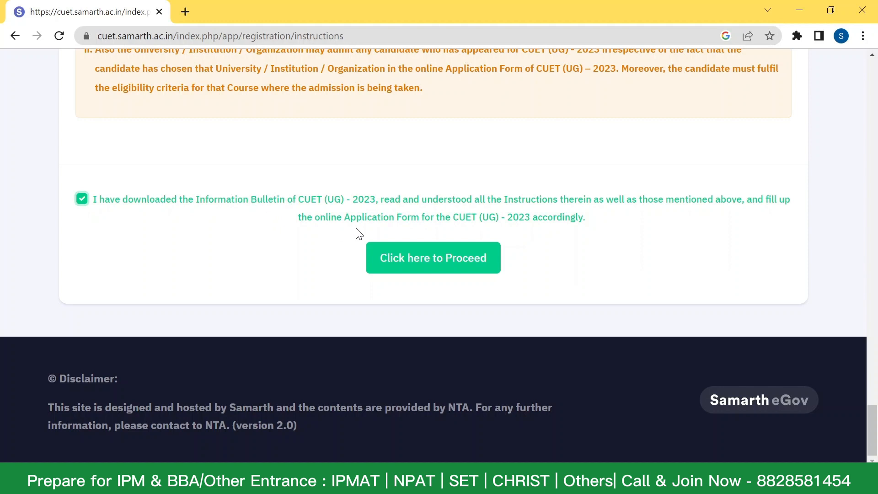
{"action": "left_click", "coordinate": [439, 259]}
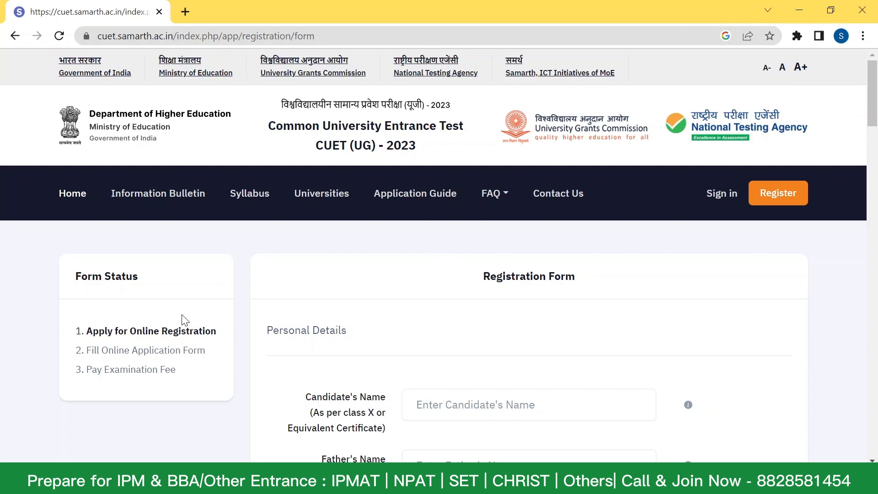
{"action": "left_click_drag", "start_coordinate": [117, 334], "coordinate": [221, 354]}
{"action": "left_click_drag", "start_coordinate": [104, 349], "coordinate": [219, 356]}
{"action": "left_click", "coordinate": [206, 374]}
{"action": "left_click_drag", "start_coordinate": [97, 369], "coordinate": [214, 378]}
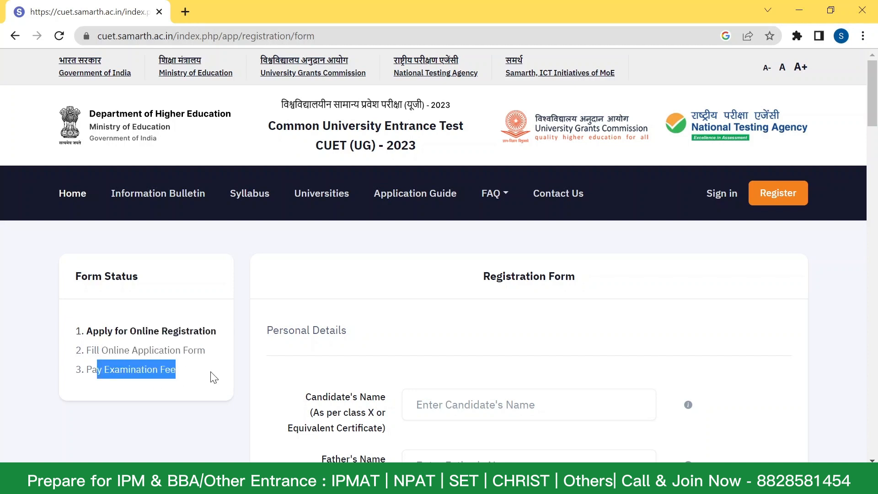
{"action": "scroll", "coordinate": [456, 372], "scroll_direction": "down", "scroll_amount": 1}
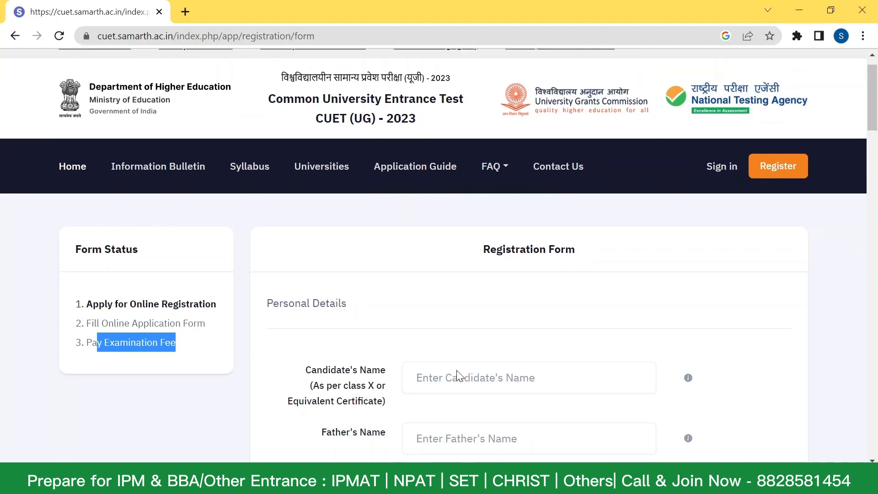
{"action": "scroll", "coordinate": [485, 276], "scroll_direction": "down", "scroll_amount": 3}
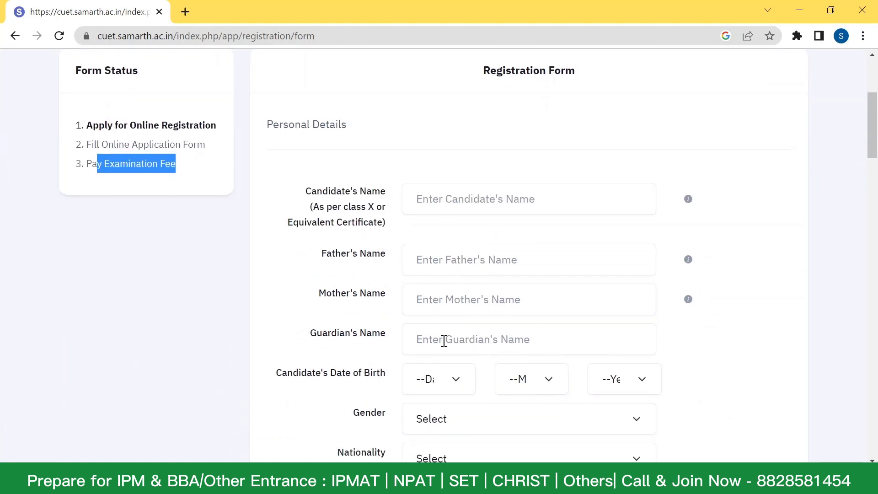
{"action": "scroll", "coordinate": [443, 340], "scroll_direction": "down", "scroll_amount": 1}
{"action": "scroll", "coordinate": [444, 341], "scroll_direction": "down", "scroll_amount": 1}
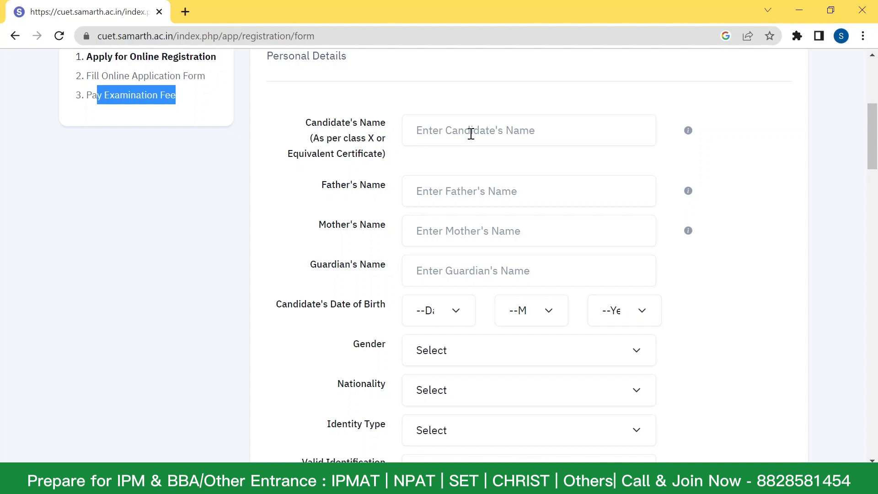
{"action": "scroll", "coordinate": [451, 218], "scroll_direction": "down", "scroll_amount": 3}
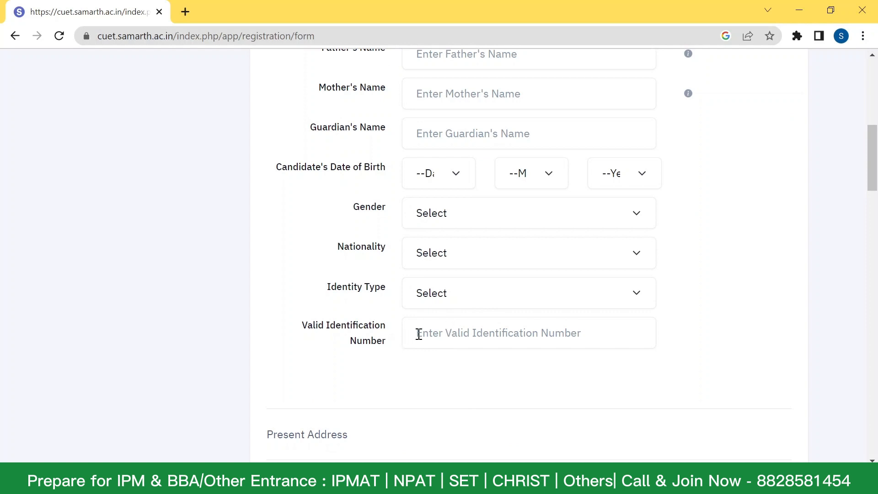
{"action": "left_click", "coordinate": [436, 337]}
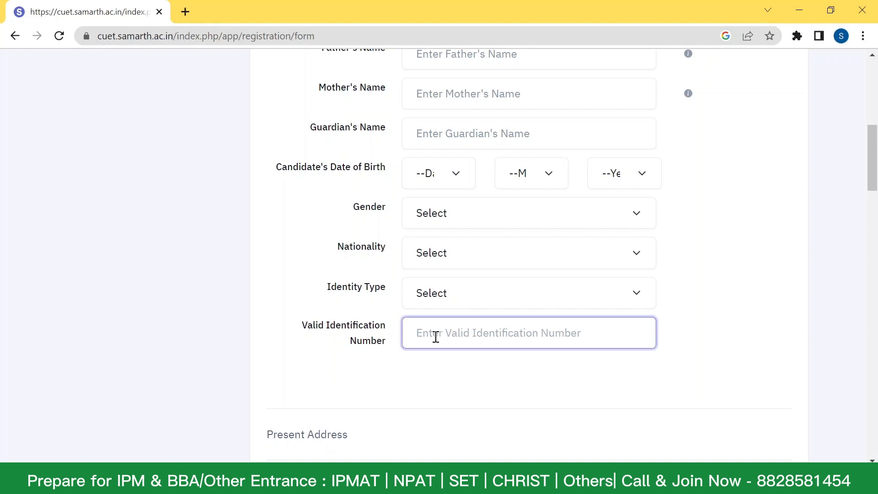
{"action": "scroll", "coordinate": [436, 337], "scroll_direction": "down", "scroll_amount": 4}
{"action": "scroll", "coordinate": [454, 198], "scroll_direction": "up", "scroll_amount": 3}
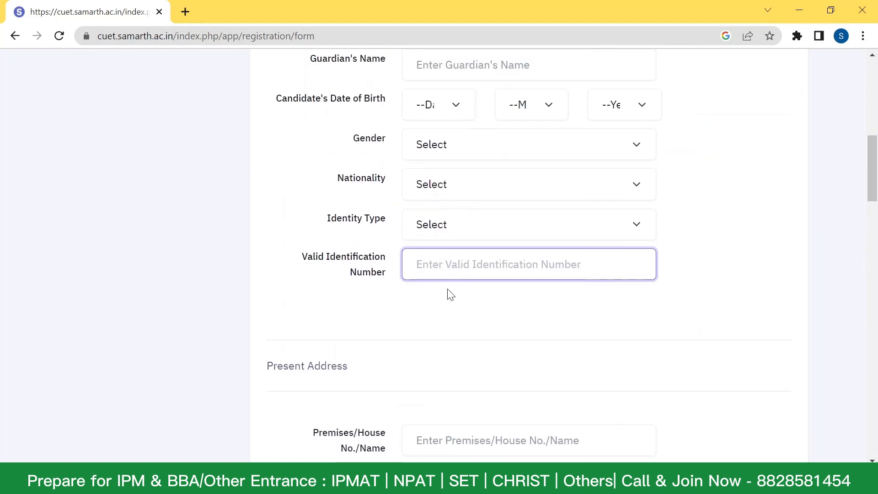
{"action": "scroll", "coordinate": [448, 274], "scroll_direction": "down", "scroll_amount": 2}
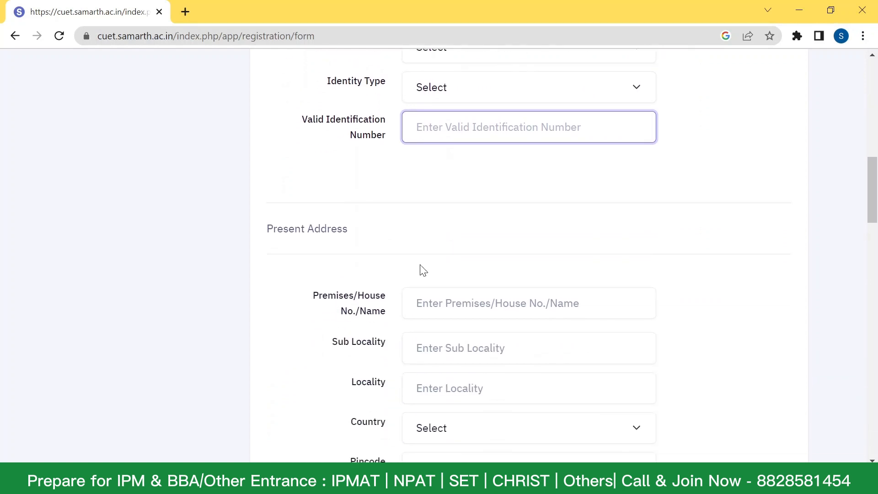
{"action": "scroll", "coordinate": [367, 253], "scroll_direction": "down", "scroll_amount": 1}
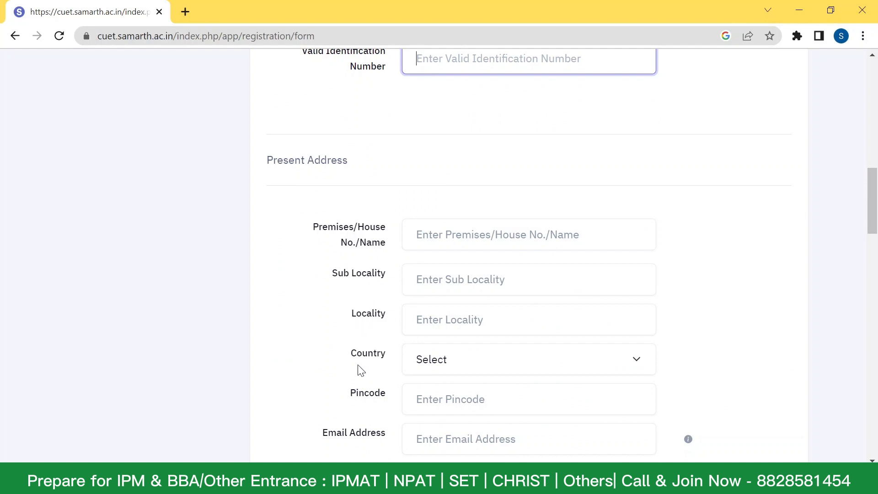
{"action": "scroll", "coordinate": [433, 353], "scroll_direction": "down", "scroll_amount": 3}
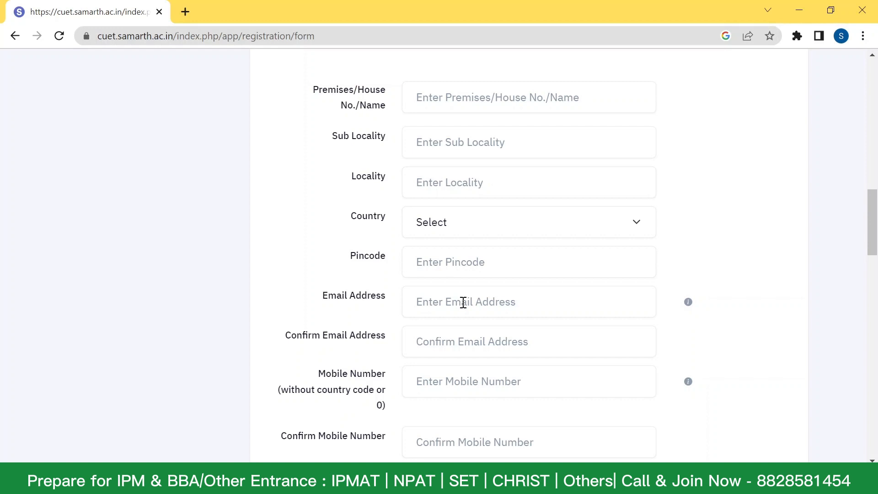
{"action": "scroll", "coordinate": [463, 303], "scroll_direction": "down", "scroll_amount": 3}
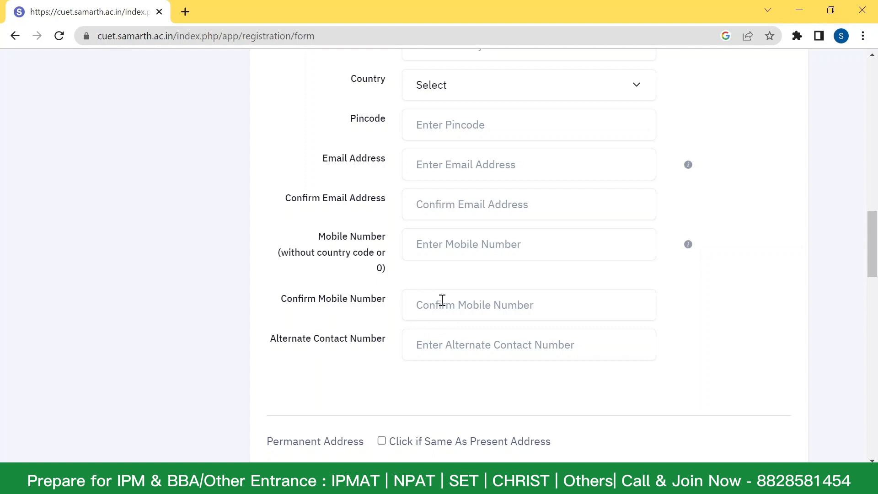
{"action": "scroll", "coordinate": [471, 348], "scroll_direction": "down", "scroll_amount": 3}
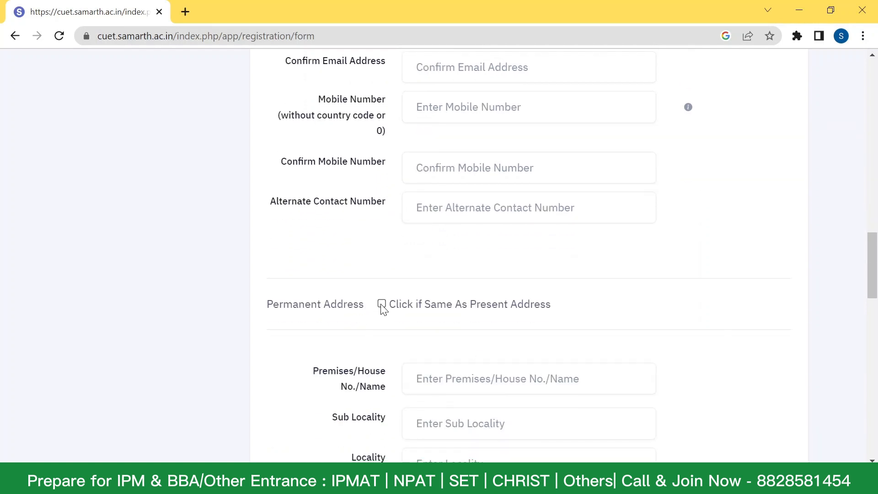
{"action": "scroll", "coordinate": [383, 309], "scroll_direction": "down", "scroll_amount": 5}
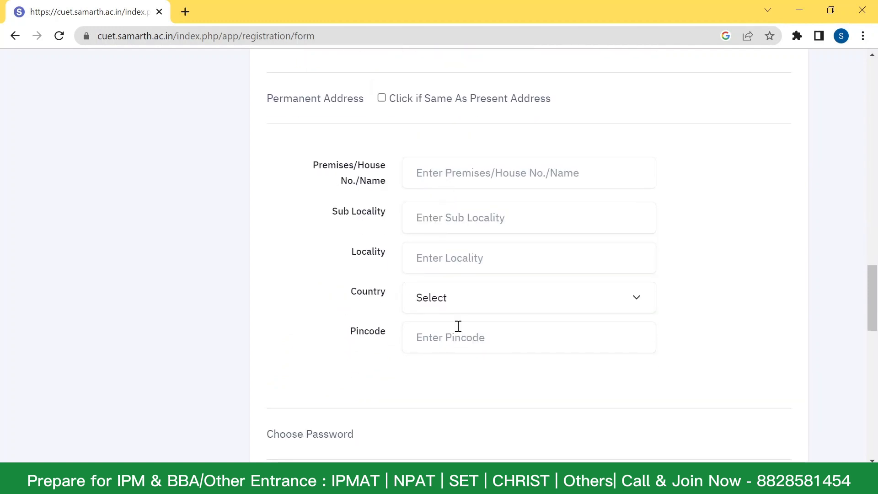
{"action": "scroll", "coordinate": [458, 328], "scroll_direction": "down", "scroll_amount": 5}
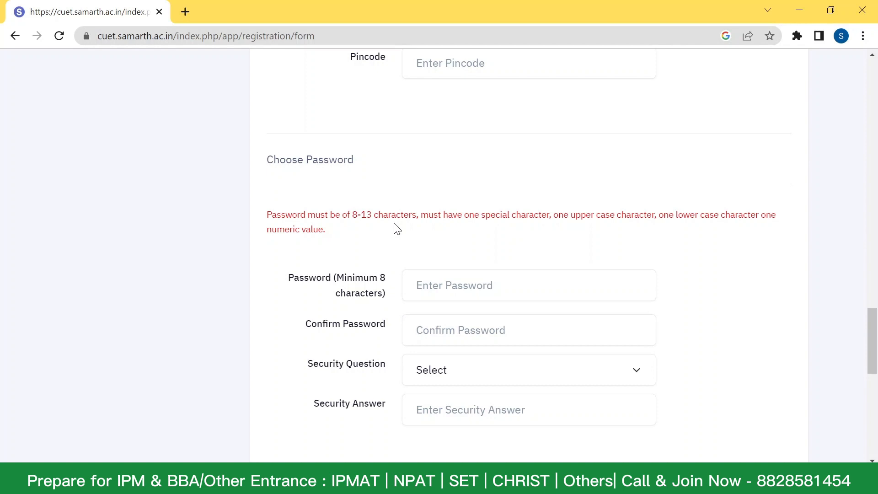
Choose the first school-related security question and enter its answer.
{"action": "left_click_drag", "start_coordinate": [353, 217], "coordinate": [383, 221]}
{"action": "scroll", "coordinate": [383, 222], "scroll_direction": "up", "scroll_amount": 1}
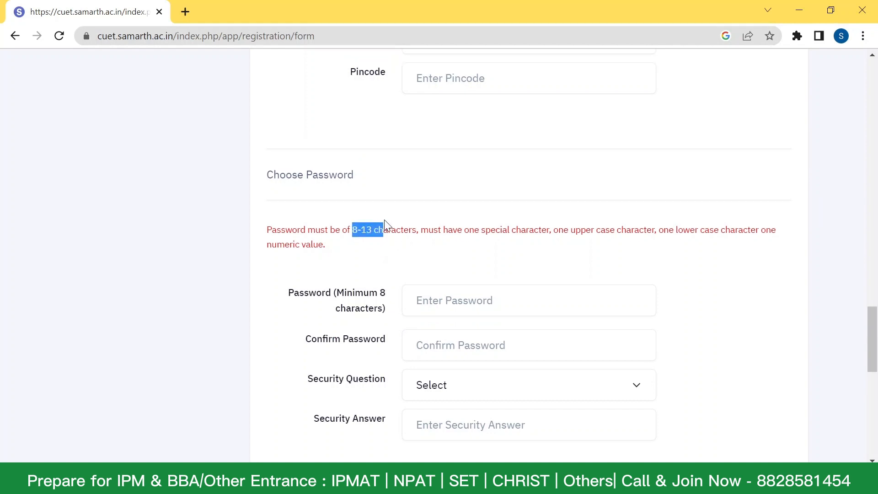
{"action": "left_click", "coordinate": [423, 270]}
{"action": "scroll", "coordinate": [449, 292], "scroll_direction": "down", "scroll_amount": 2}
{"action": "scroll", "coordinate": [440, 273], "scroll_direction": "down", "scroll_amount": 2}
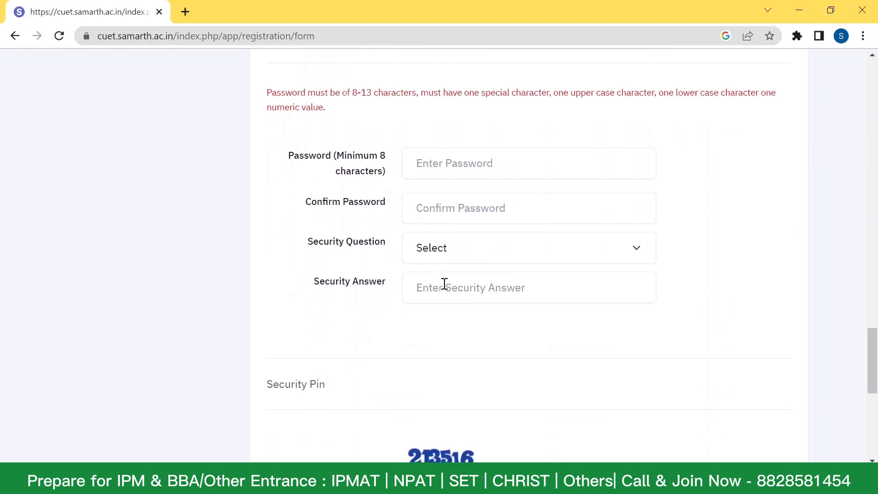
{"action": "left_click", "coordinate": [454, 250]}
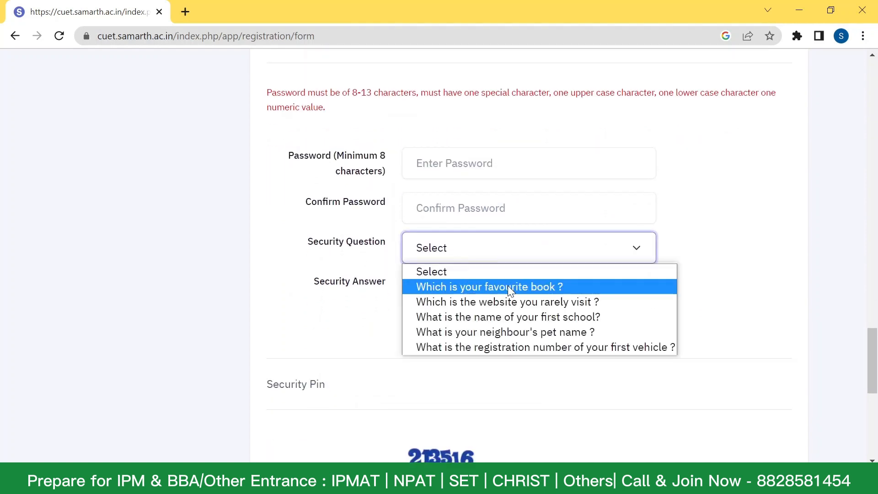
{"action": "left_click", "coordinate": [505, 318]}
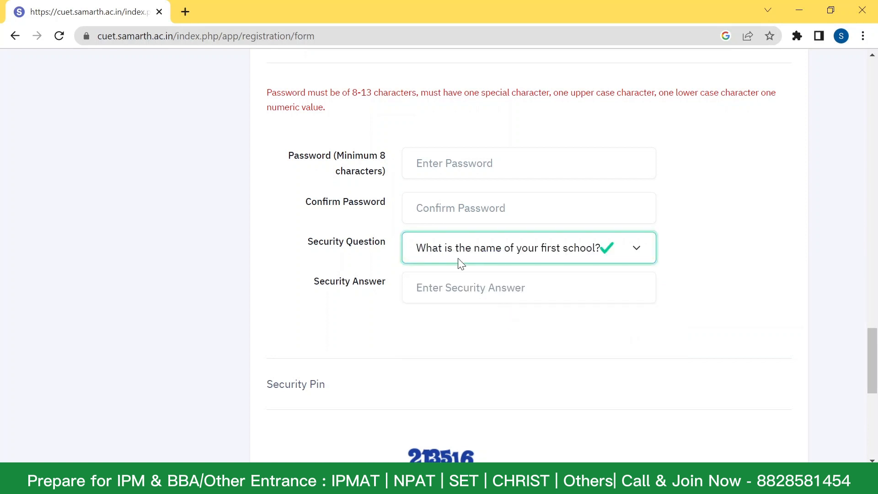
{"action": "left_click", "coordinate": [427, 283]}
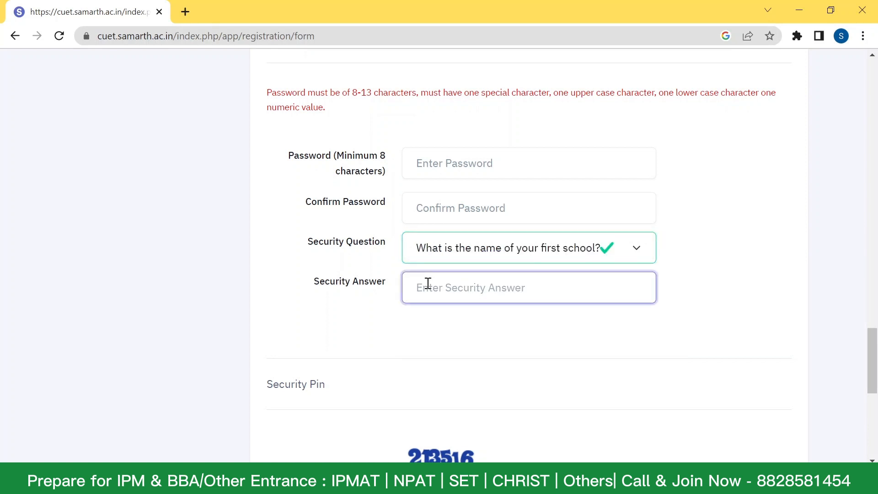
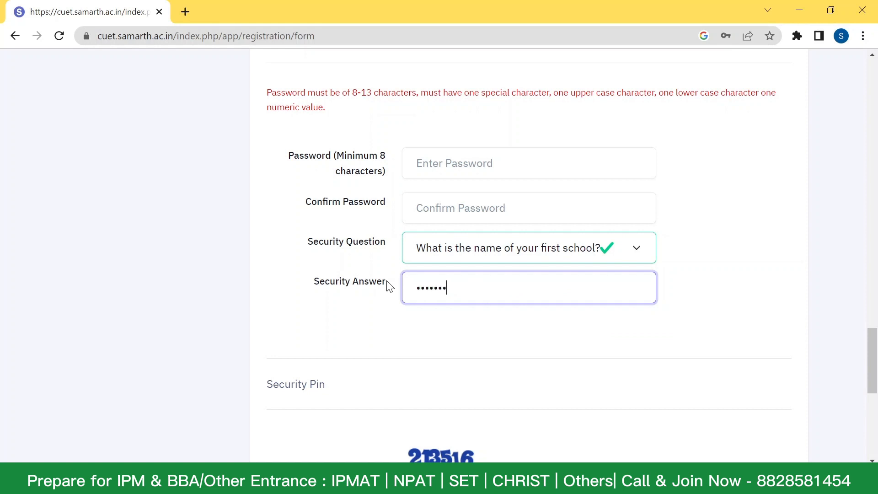
Enter the displayed security pin and submit the registration form.
{"action": "scroll", "coordinate": [470, 283], "scroll_direction": "down", "scroll_amount": 3}
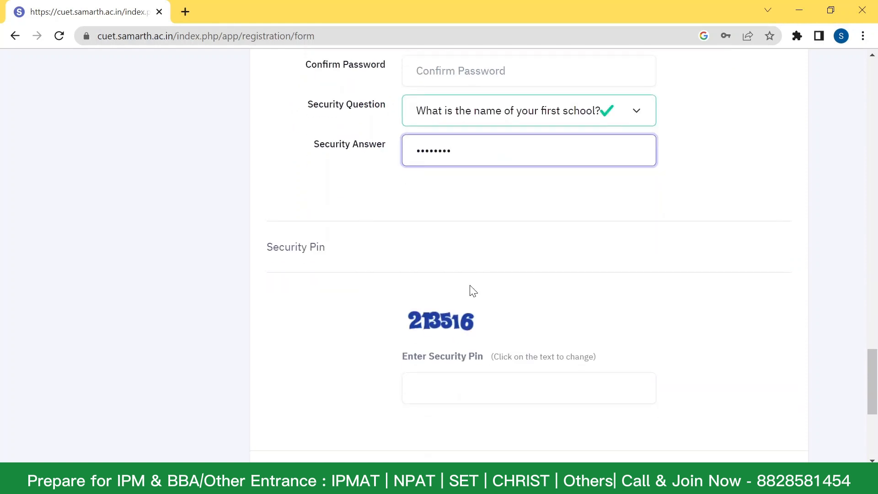
{"action": "scroll", "coordinate": [444, 377], "scroll_direction": "down", "scroll_amount": 3}
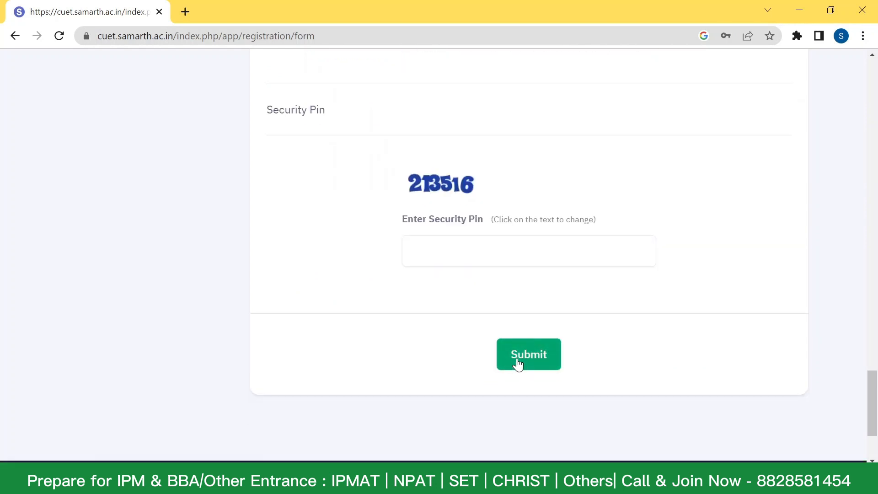
{"action": "scroll", "coordinate": [517, 365], "scroll_direction": "up", "scroll_amount": 13}
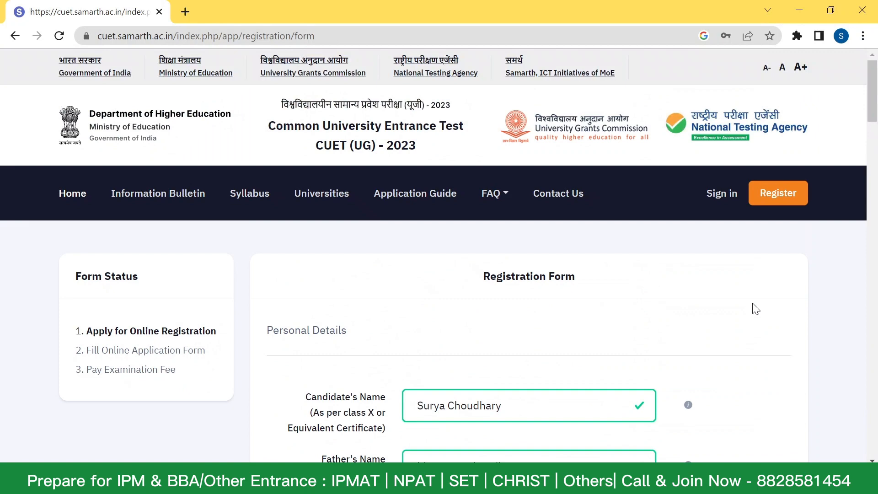
{"action": "scroll", "coordinate": [755, 309], "scroll_direction": "down", "scroll_amount": 6}
{"action": "scroll", "coordinate": [755, 309], "scroll_direction": "down", "scroll_amount": 20}
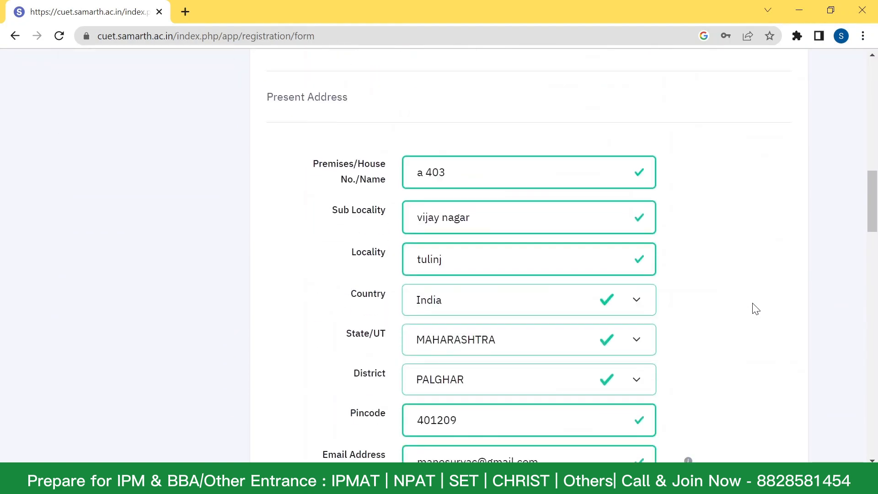
{"action": "scroll", "coordinate": [755, 309], "scroll_direction": "down", "scroll_amount": 15}
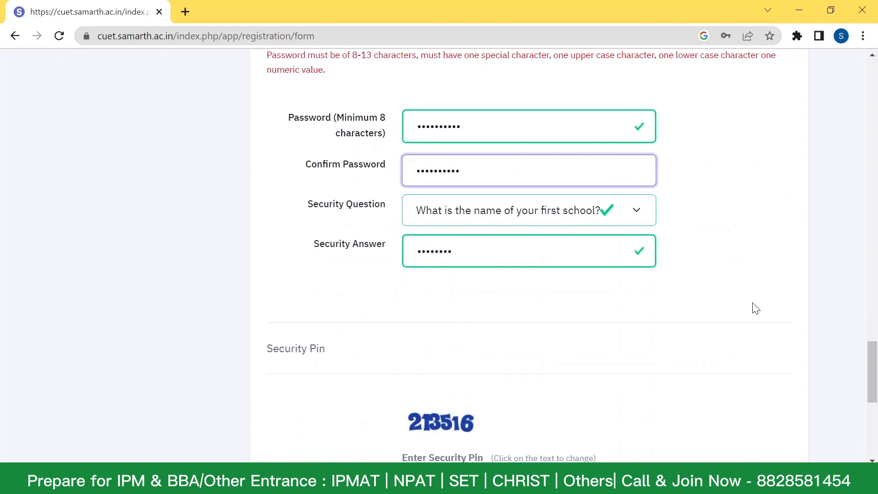
{"action": "scroll", "coordinate": [755, 309], "scroll_direction": "down", "scroll_amount": 3}
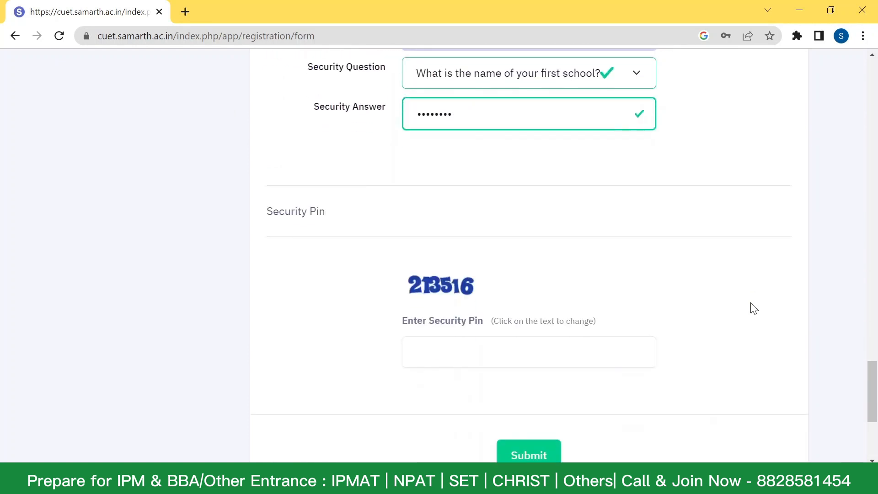
{"action": "left_click", "coordinate": [430, 356]}
{"action": "type", "text": "2"}
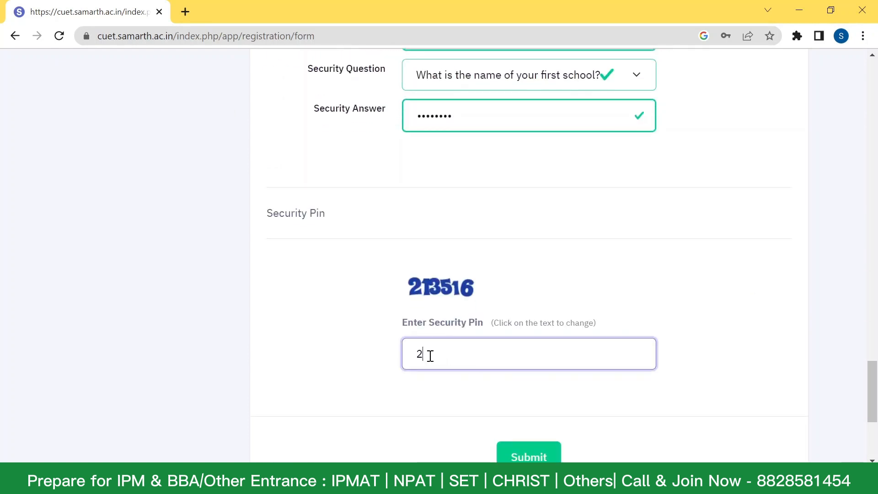
{"action": "type", "text": "13516"}
{"action": "scroll", "coordinate": [545, 417], "scroll_direction": "down", "scroll_amount": 2}
{"action": "left_click", "coordinate": [530, 397]}
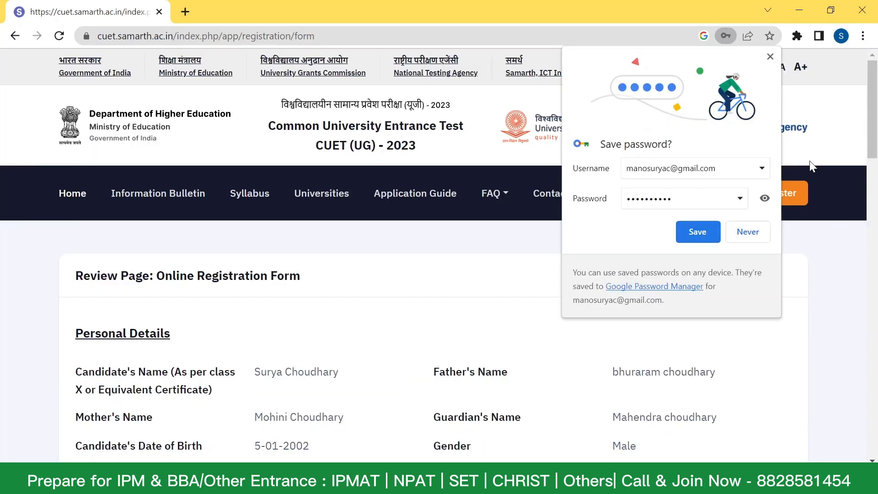
Decline Chrome's offer to save the password.
{"action": "left_click", "coordinate": [745, 231]}
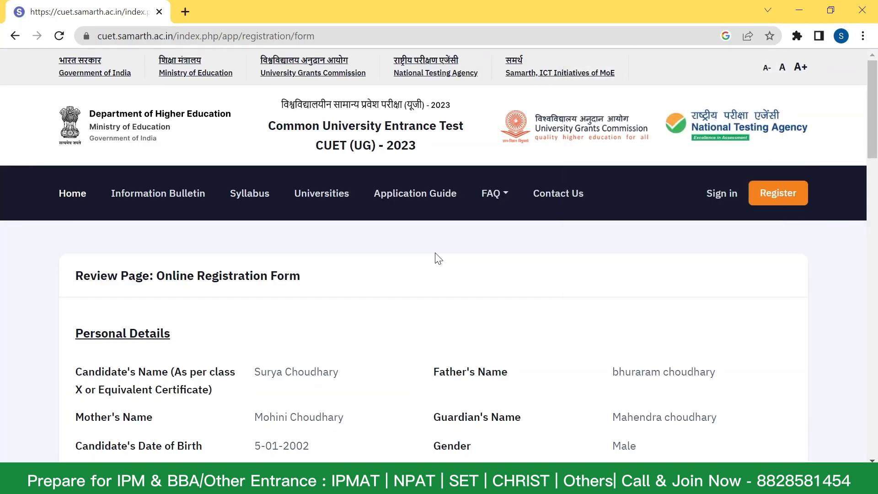
{"action": "scroll", "coordinate": [438, 258], "scroll_direction": "down", "scroll_amount": 3}
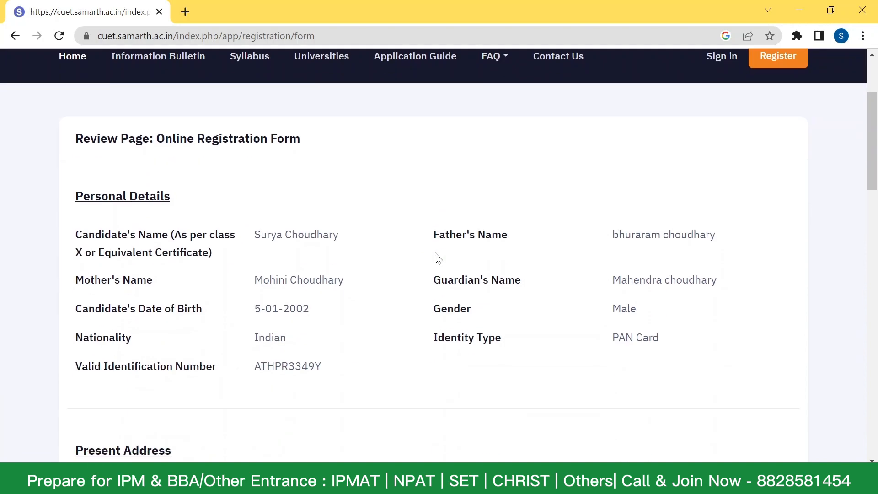
{"action": "scroll", "coordinate": [438, 259], "scroll_direction": "down", "scroll_amount": 9}
{"action": "scroll", "coordinate": [437, 256], "scroll_direction": "down", "scroll_amount": 5}
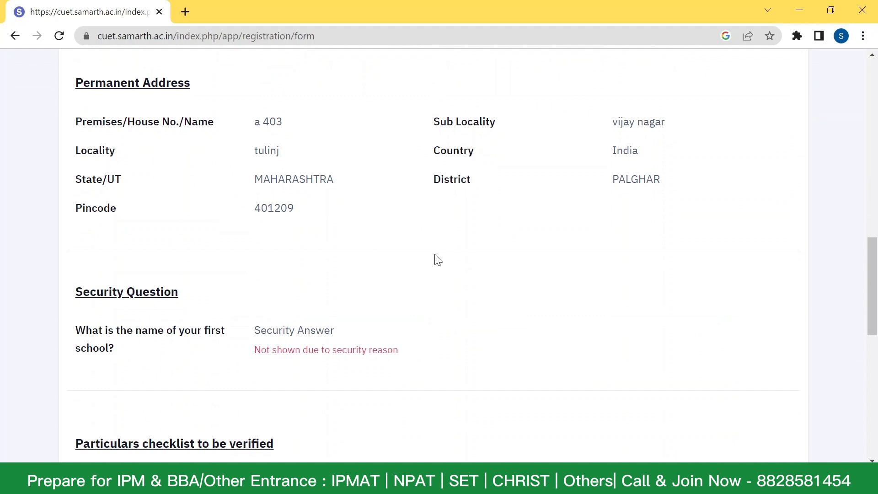
{"action": "scroll", "coordinate": [436, 259], "scroll_direction": "down", "scroll_amount": 6}
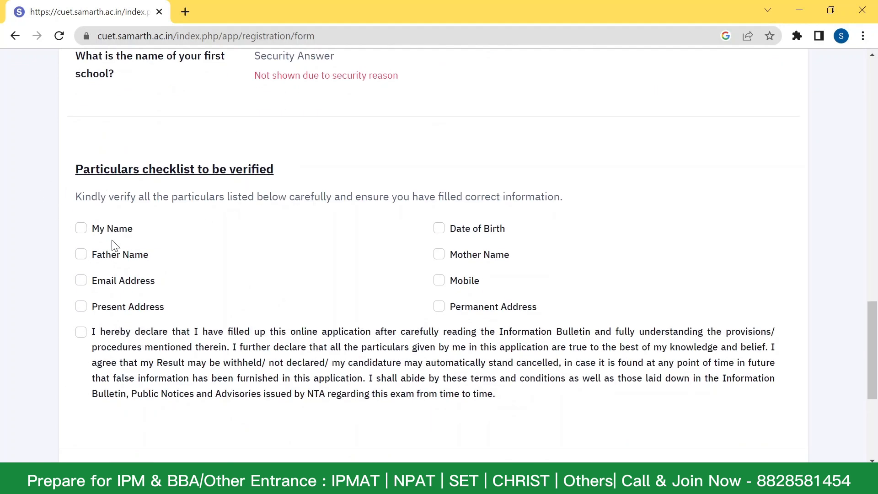
Tick Name, Father Name, Email, Present Address, Date of Birth, Mother Name and Permanent Address as verified.
{"action": "left_click", "coordinate": [81, 228]}
{"action": "left_click", "coordinate": [82, 254]}
{"action": "left_click", "coordinate": [82, 281]}
{"action": "left_click", "coordinate": [81, 306]}
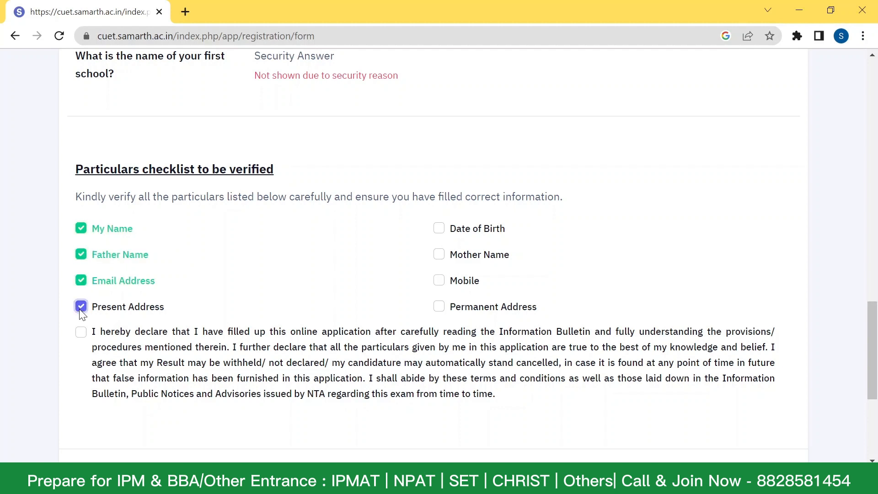
{"action": "left_click", "coordinate": [439, 229]}
{"action": "left_click", "coordinate": [438, 254]}
{"action": "left_click", "coordinate": [440, 307]}
Accept the final declaration statement on the review page.
{"action": "scroll", "coordinate": [207, 290], "scroll_direction": "down", "scroll_amount": 2}
{"action": "left_click", "coordinate": [81, 264]}
{"action": "scroll", "coordinate": [396, 282], "scroll_direction": "down", "scroll_amount": 3}
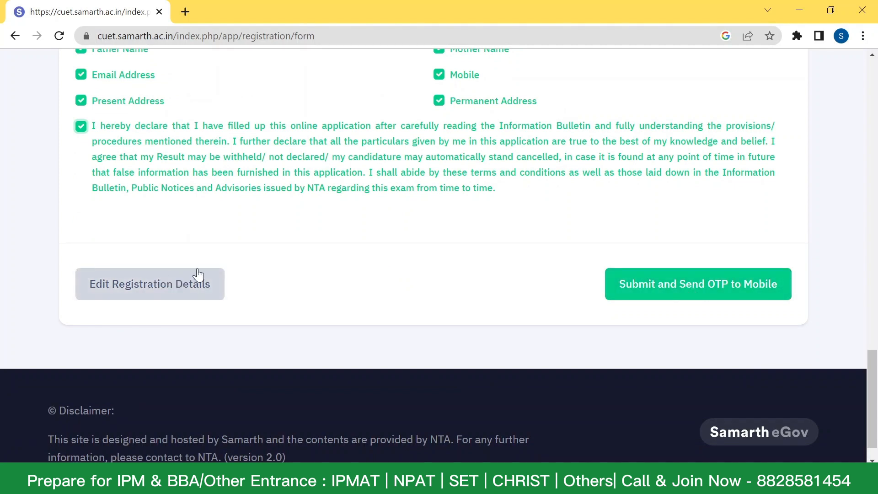
{"action": "scroll", "coordinate": [198, 275], "scroll_direction": "up", "scroll_amount": 1}
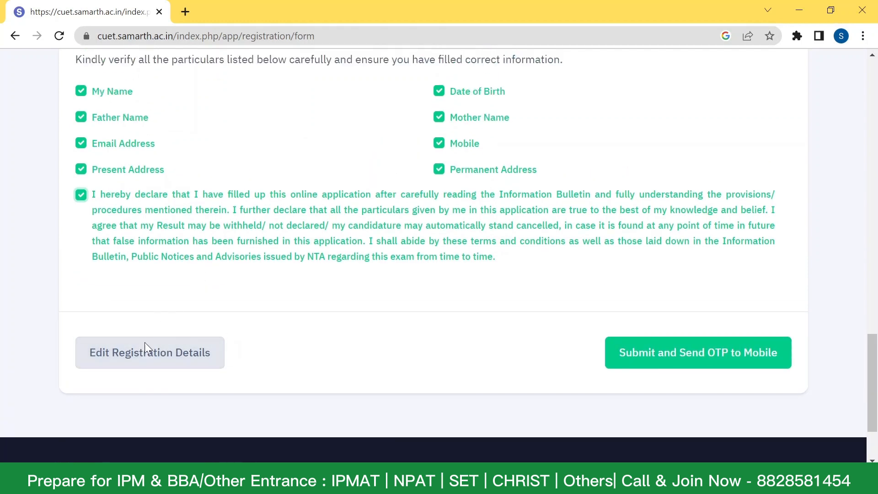
Submit the reviewed details and confirm sending the OTP to the mobile.
{"action": "left_click", "coordinate": [658, 352]}
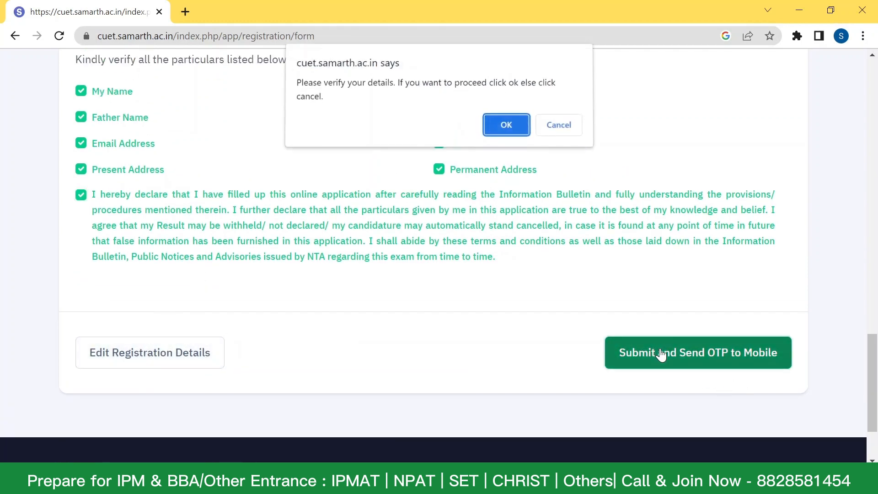
{"action": "left_click", "coordinate": [502, 129]}
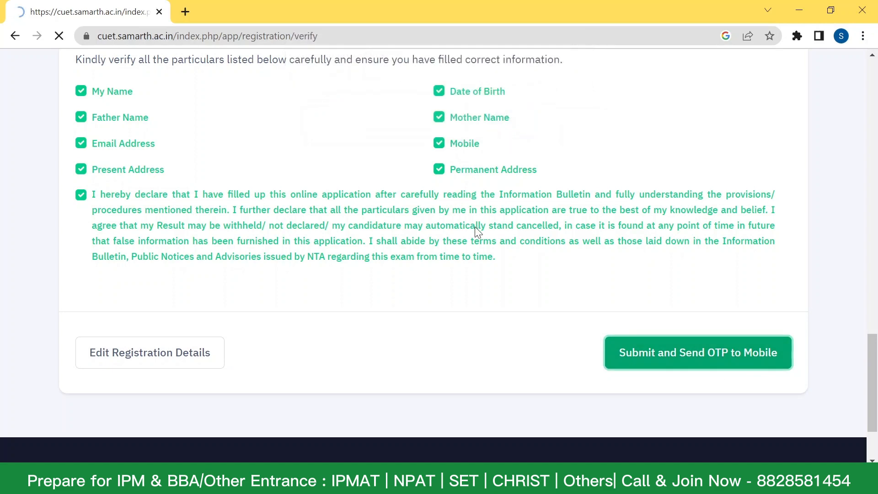
{"action": "left_click_drag", "start_coordinate": [205, 237], "coordinate": [384, 242]}
{"action": "left_click", "coordinate": [387, 262]}
{"action": "scroll", "coordinate": [553, 325], "scroll_direction": "down", "scroll_amount": 15}
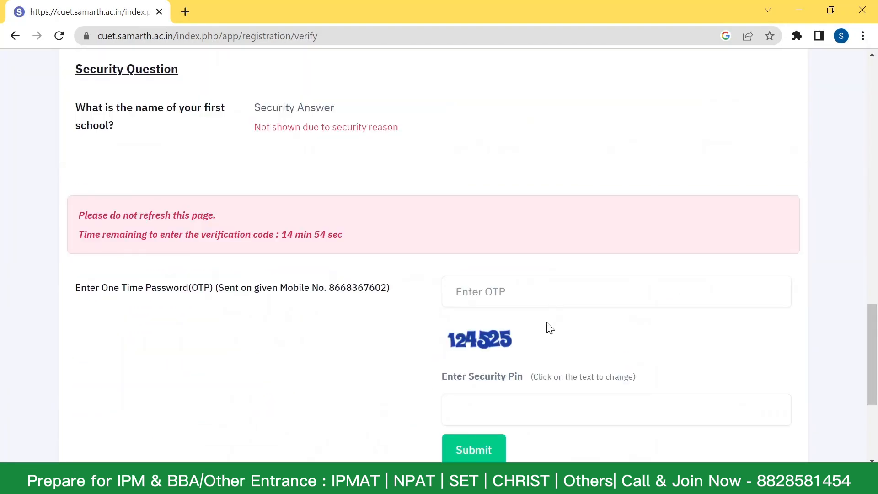
Enter the received OTP and the security pin to verify the registration.
{"action": "left_click", "coordinate": [498, 288]}
{"action": "scroll", "coordinate": [498, 288], "scroll_direction": "down", "scroll_amount": 3}
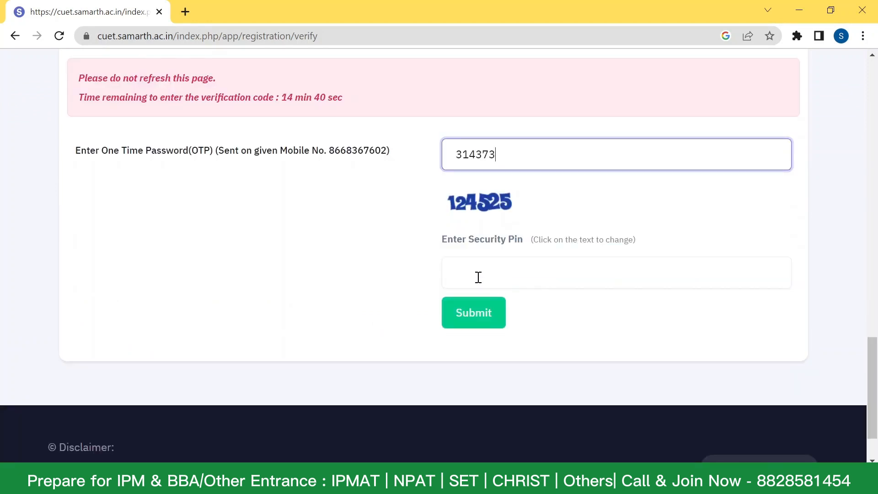
{"action": "left_click", "coordinate": [476, 276]}
{"action": "left_click", "coordinate": [481, 312]}
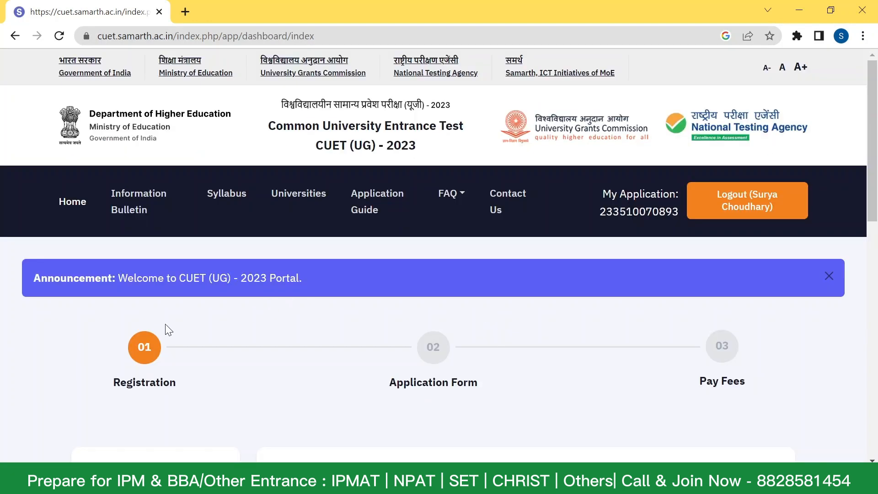
Review the dashboard and continue to the Application Form's Personal Details page.
{"action": "scroll", "coordinate": [166, 324], "scroll_direction": "down", "scroll_amount": 3}
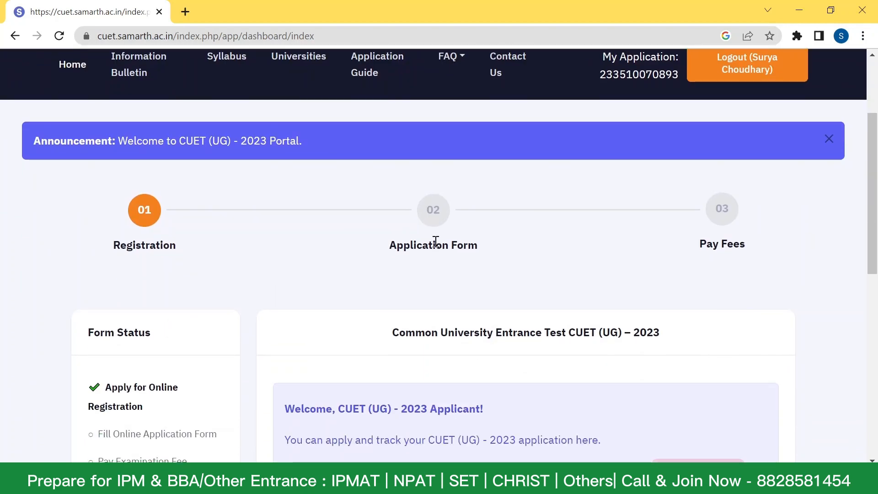
{"action": "scroll", "coordinate": [436, 241], "scroll_direction": "up", "scroll_amount": 3}
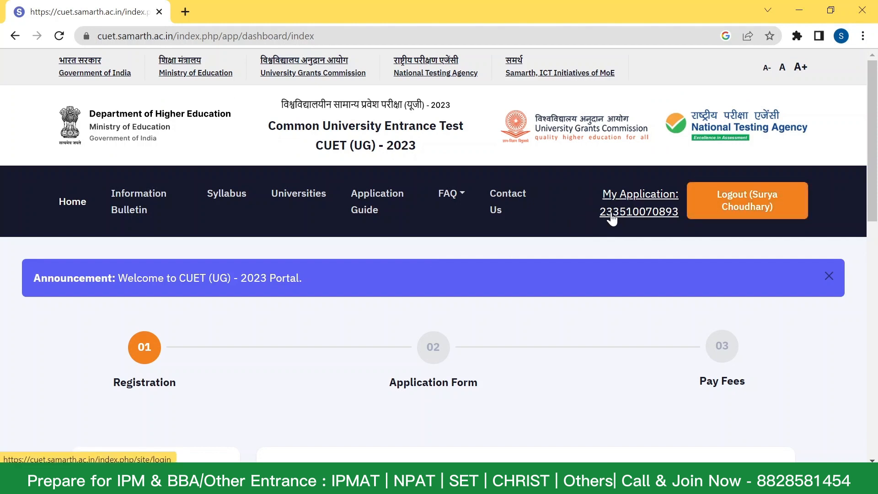
{"action": "scroll", "coordinate": [426, 192], "scroll_direction": "down", "scroll_amount": 5}
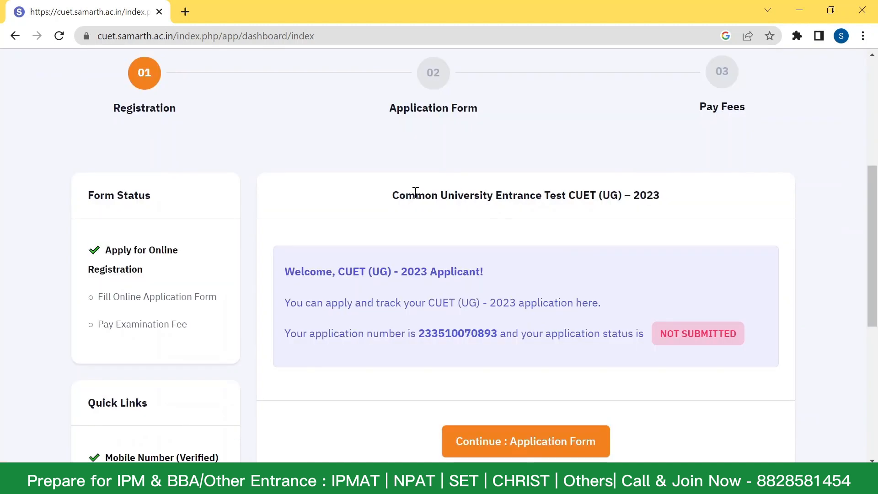
{"action": "left_click_drag", "start_coordinate": [401, 197], "coordinate": [670, 212]}
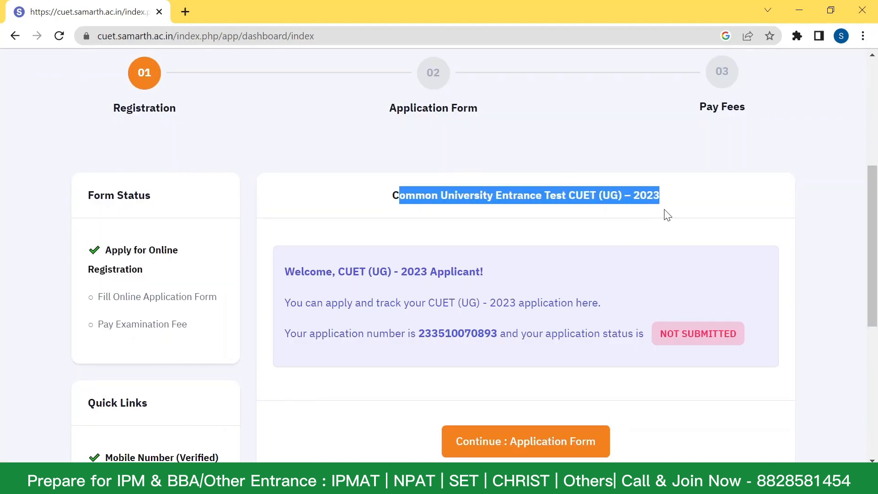
{"action": "scroll", "coordinate": [450, 287], "scroll_direction": "down", "scroll_amount": 1}
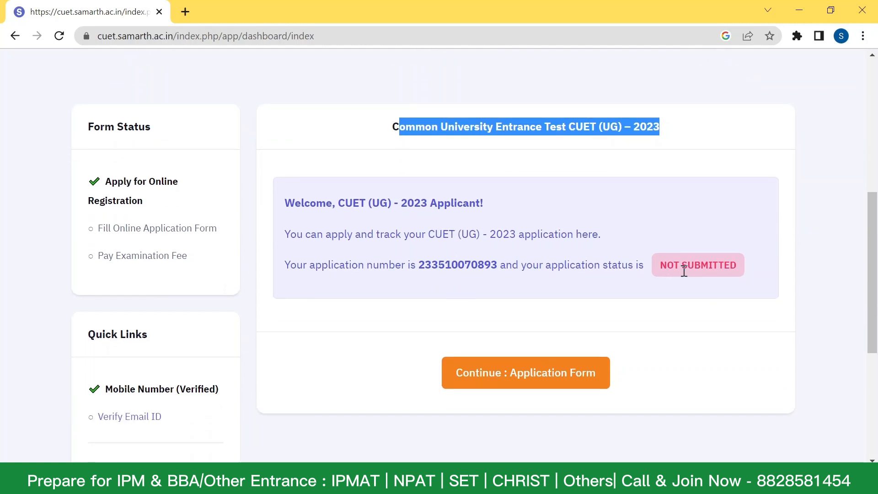
{"action": "left_click", "coordinate": [550, 372]}
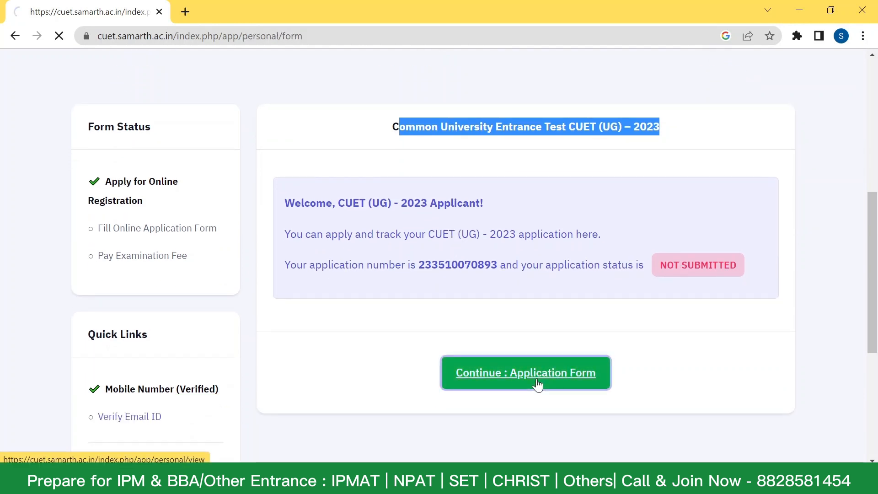
Set the category to General/Unreserved and mark the candidate as not PwBD.
{"action": "scroll", "coordinate": [427, 268], "scroll_direction": "down", "scroll_amount": 5}
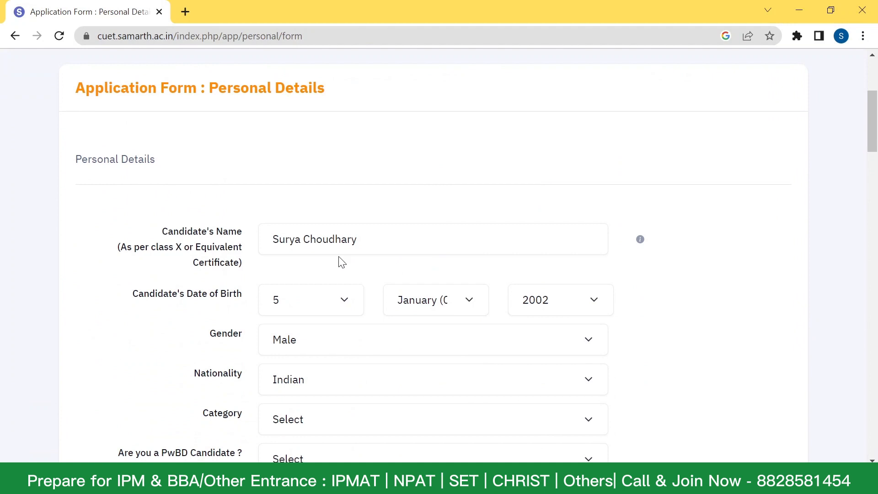
{"action": "scroll", "coordinate": [384, 227], "scroll_direction": "down", "scroll_amount": 5}
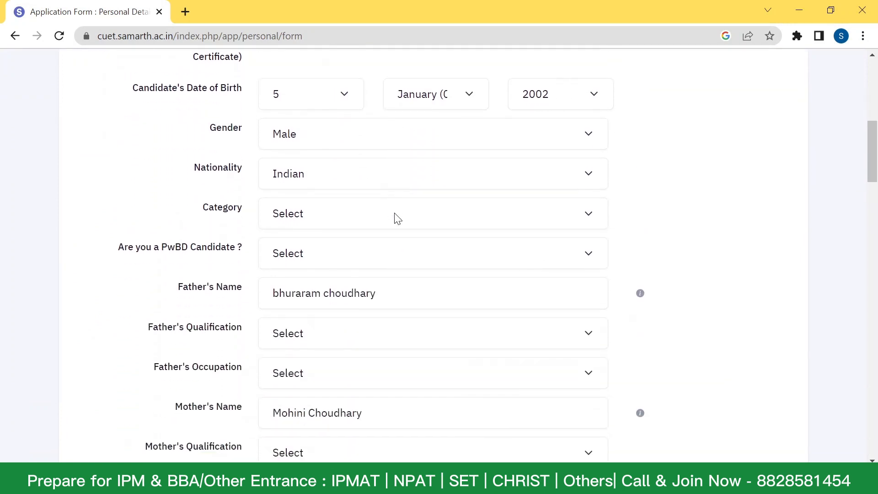
{"action": "left_click", "coordinate": [318, 220]}
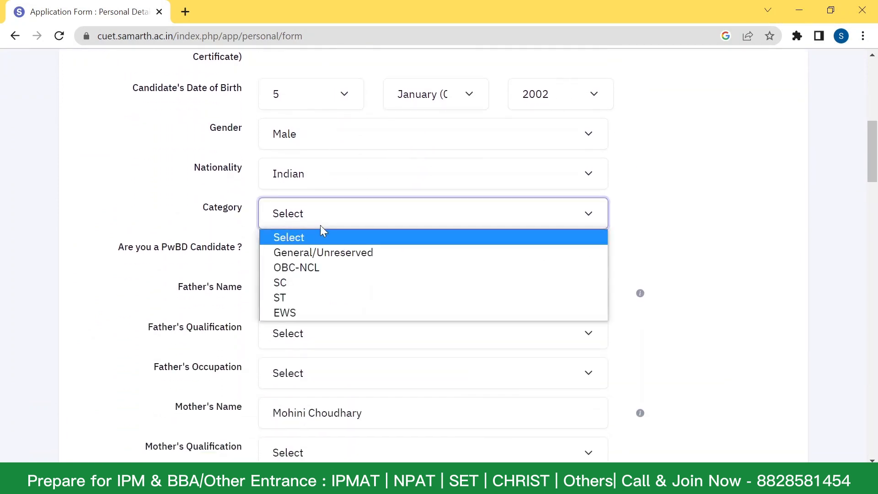
{"action": "left_click", "coordinate": [321, 268]}
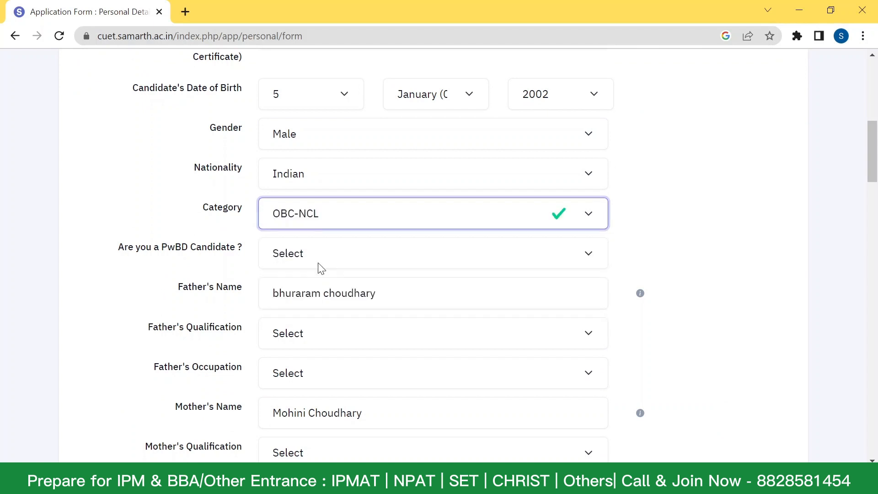
{"action": "left_click", "coordinate": [325, 218]}
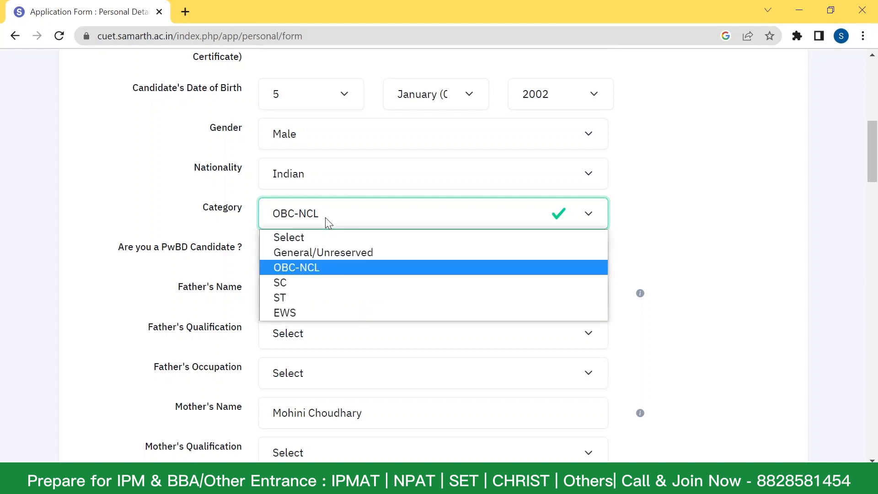
{"action": "left_click", "coordinate": [325, 253]}
{"action": "left_click", "coordinate": [323, 253]}
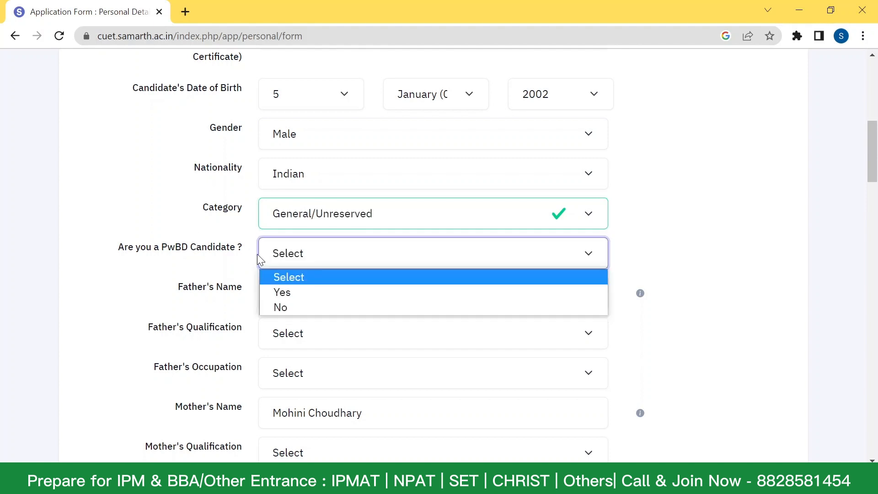
{"action": "left_click", "coordinate": [300, 305]}
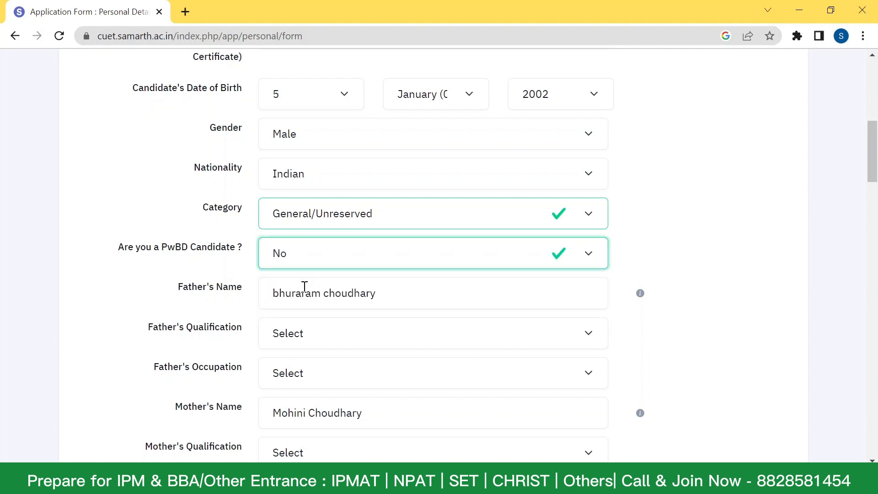
Set the father's qualification to Graduate and occupation to Business.
{"action": "scroll", "coordinate": [292, 316], "scroll_direction": "down", "scroll_amount": 1}
{"action": "left_click", "coordinate": [317, 271]}
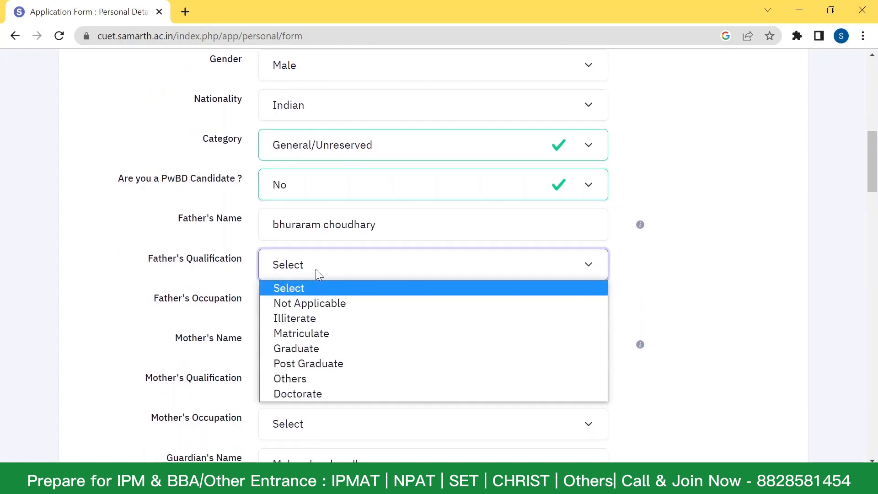
{"action": "left_click", "coordinate": [335, 350]}
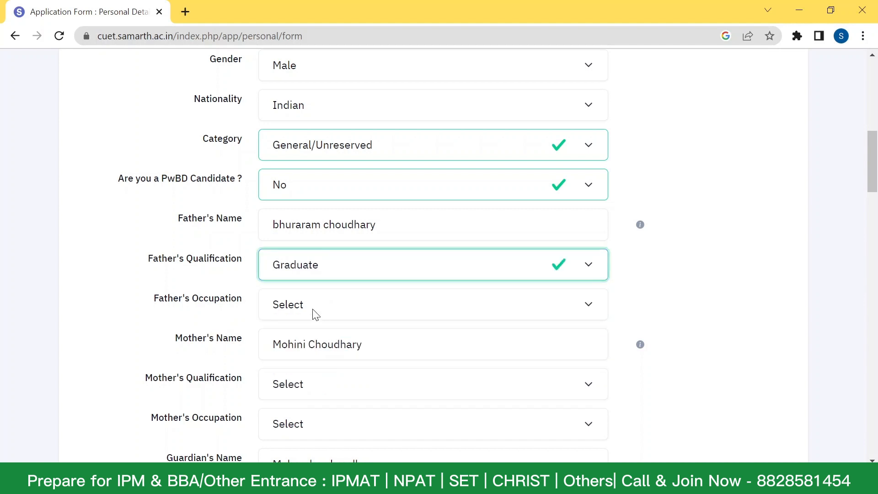
{"action": "scroll", "coordinate": [285, 283], "scroll_direction": "down", "scroll_amount": 1}
{"action": "left_click", "coordinate": [308, 242]}
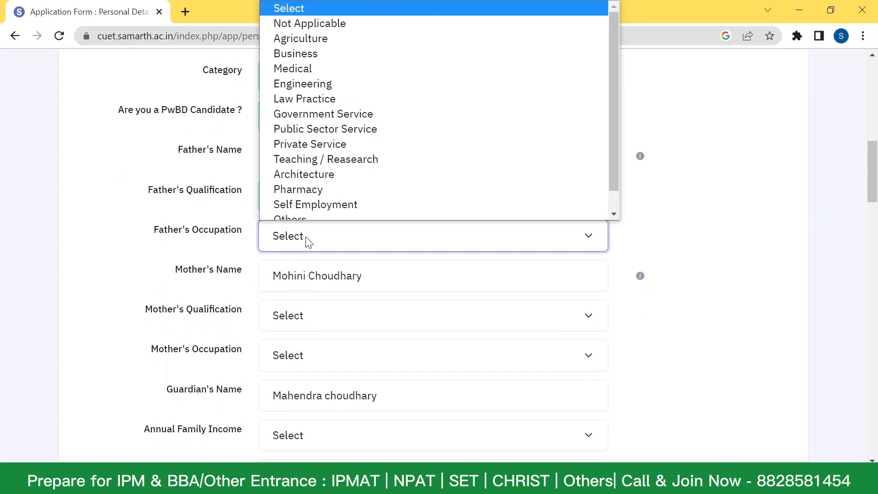
{"action": "left_click", "coordinate": [349, 48]}
Set the mother's qualification to Graduate.
{"action": "left_click", "coordinate": [305, 326]}
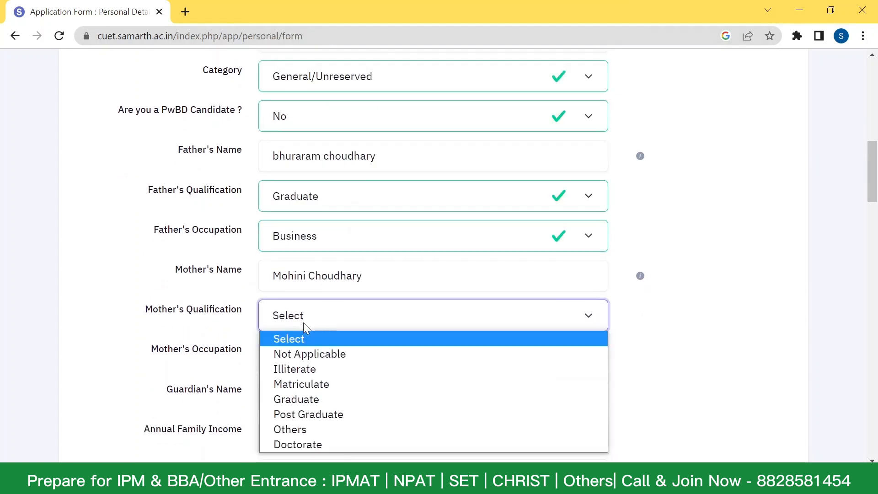
{"action": "left_click", "coordinate": [336, 399]}
{"action": "scroll", "coordinate": [316, 275], "scroll_direction": "down", "scroll_amount": 3}
Set family income to RS. 400001 - 500000, twin to No and domicile to MAHARASHTRA.
{"action": "left_click", "coordinate": [318, 232]}
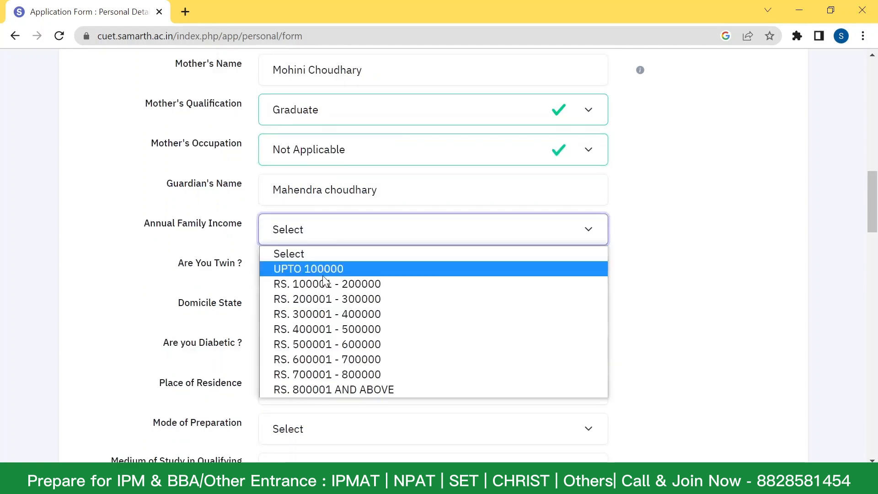
{"action": "left_click", "coordinate": [341, 329]}
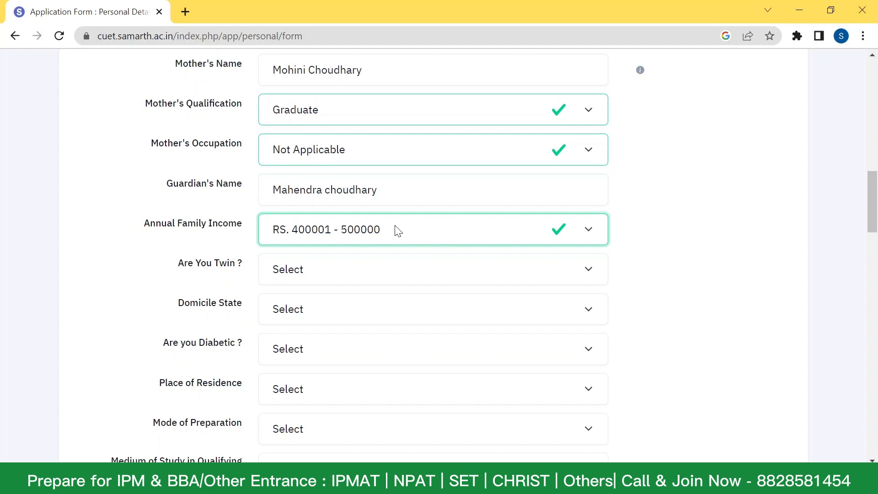
{"action": "left_click", "coordinate": [315, 268]}
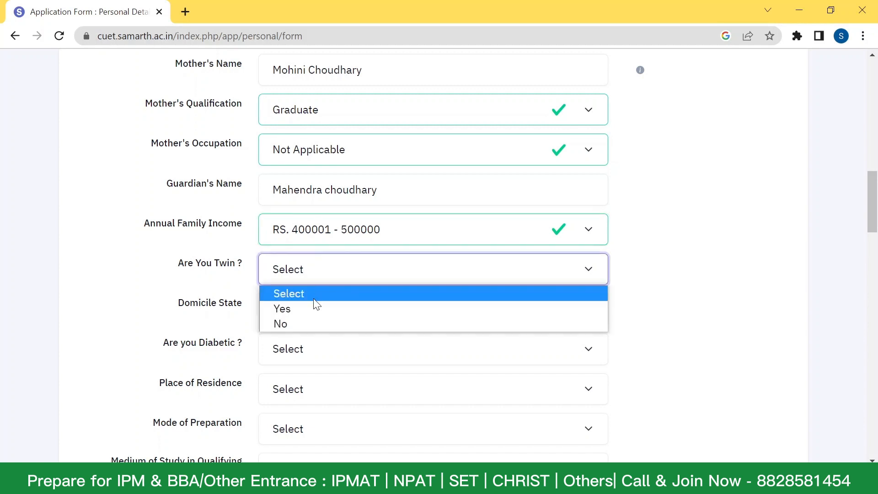
{"action": "left_click", "coordinate": [308, 324]}
{"action": "left_click", "coordinate": [297, 315]}
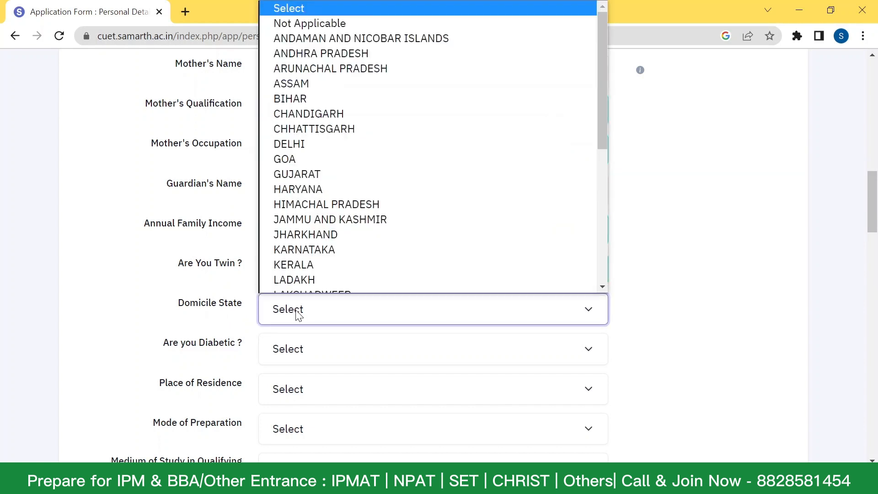
{"action": "key", "text": "m"}
{"action": "key", "text": "Down"}
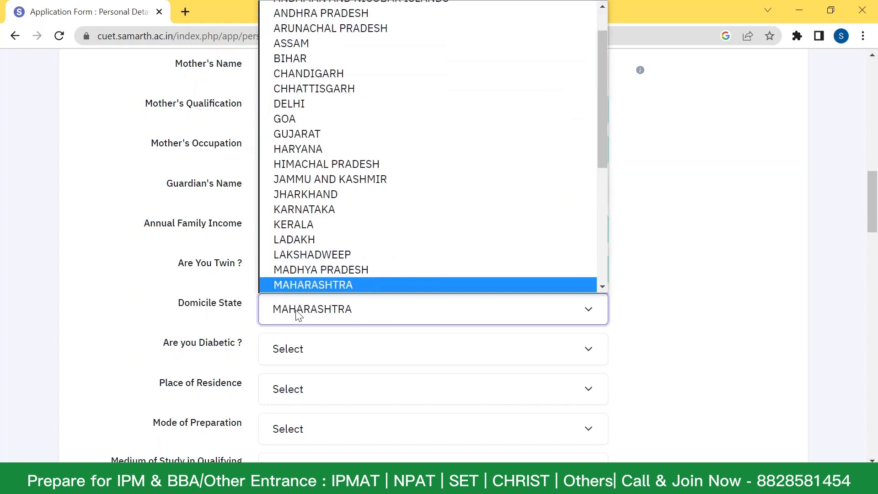
{"action": "key", "text": "Return"}
{"action": "scroll", "coordinate": [354, 269], "scroll_direction": "down", "scroll_amount": 3}
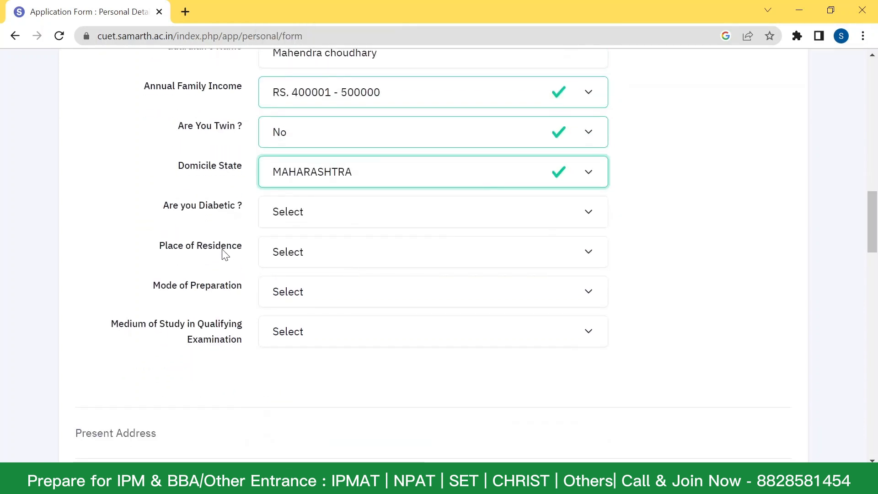
Answer diabetic No, residence Urban, preparation Online Coaching and medium of study English.
{"action": "left_click", "coordinate": [300, 214]}
{"action": "left_click", "coordinate": [298, 266]}
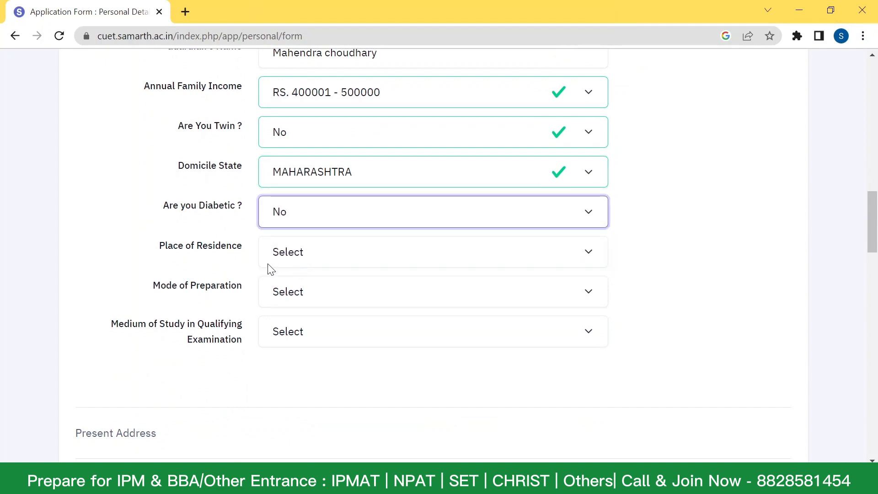
{"action": "left_click", "coordinate": [304, 254]}
{"action": "left_click", "coordinate": [309, 296]}
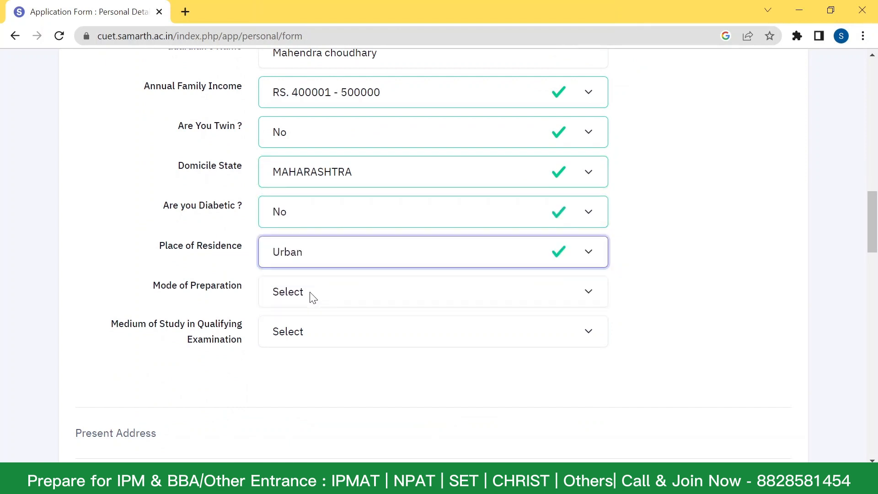
{"action": "left_click", "coordinate": [305, 293]}
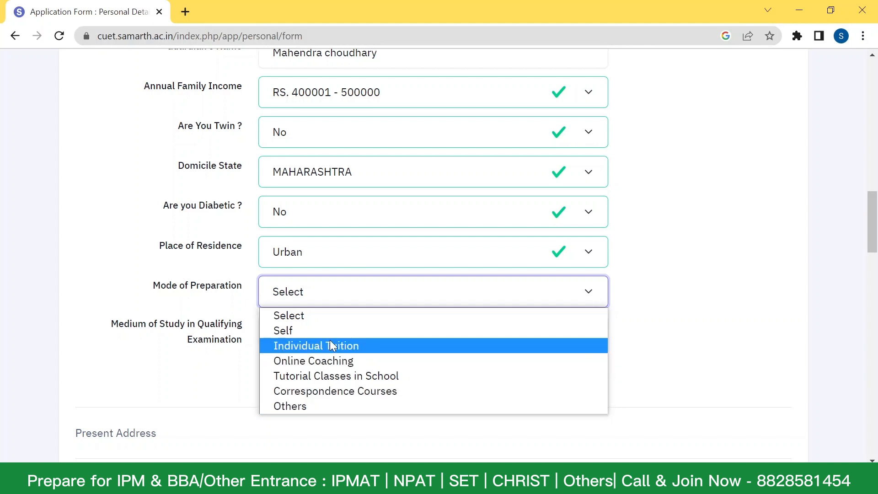
{"action": "left_click", "coordinate": [343, 361]}
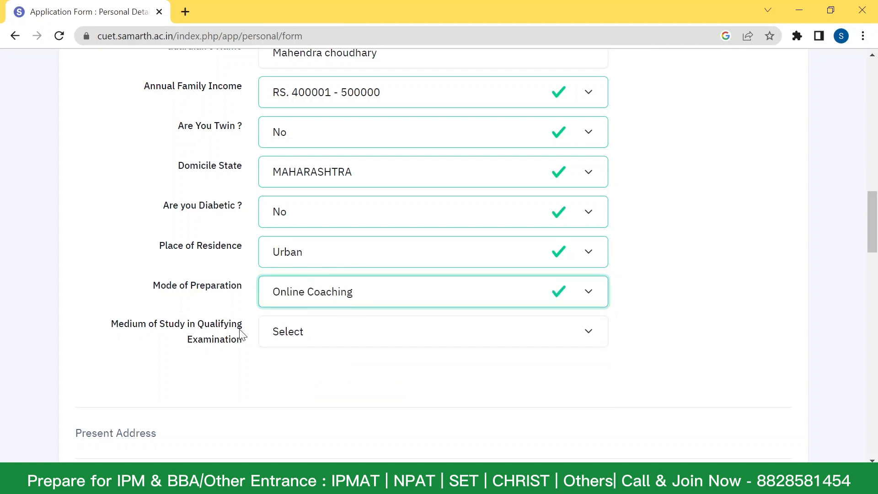
{"action": "left_click", "coordinate": [314, 332]}
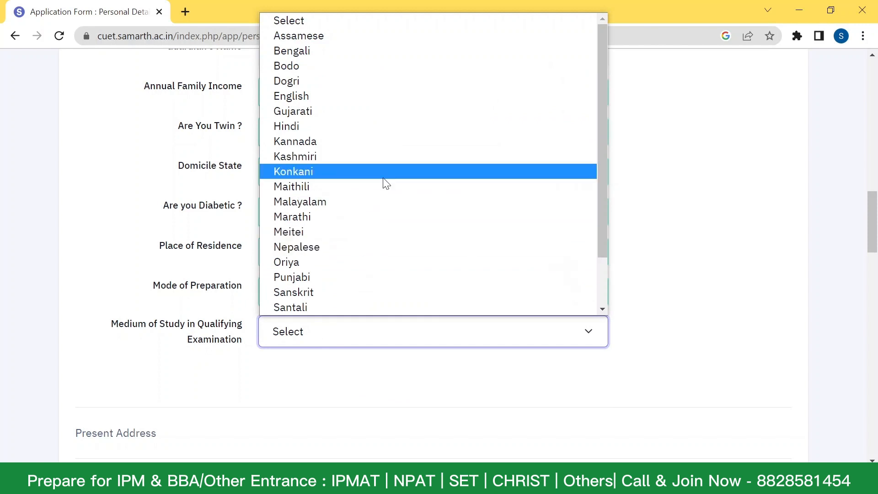
{"action": "scroll", "coordinate": [386, 198], "scroll_direction": "down", "scroll_amount": 2}
{"action": "scroll", "coordinate": [363, 302], "scroll_direction": "up", "scroll_amount": 2}
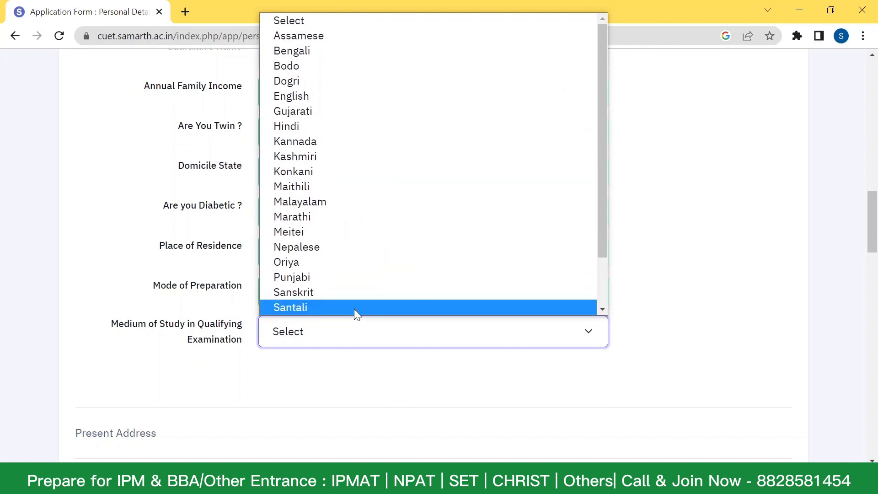
{"action": "left_click", "coordinate": [346, 95]}
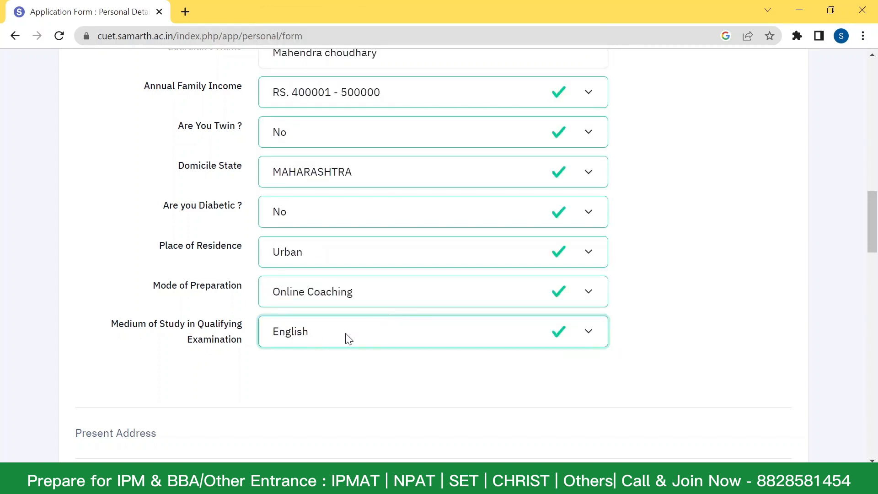
{"action": "scroll", "coordinate": [352, 334], "scroll_direction": "down", "scroll_amount": 6}
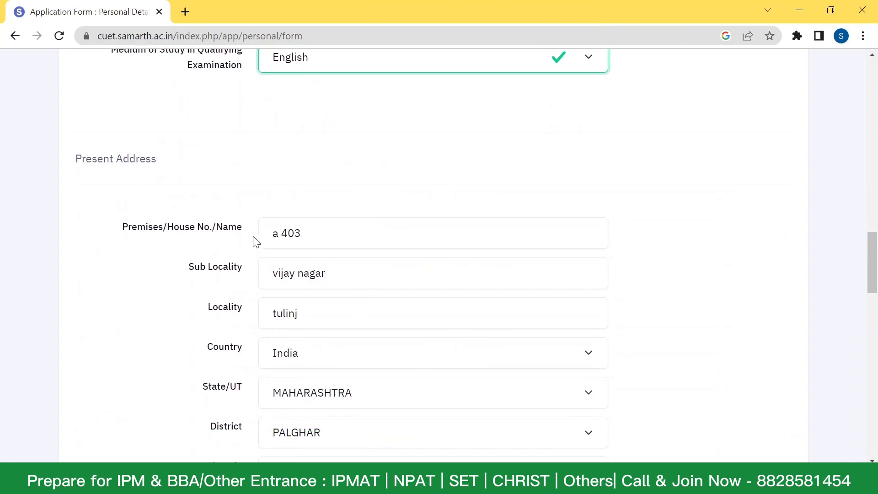
Keep English as medium of study and mark permanent address same as present.
{"action": "scroll", "coordinate": [302, 212], "scroll_direction": "up", "scroll_amount": 3}
{"action": "left_click", "coordinate": [313, 194]}
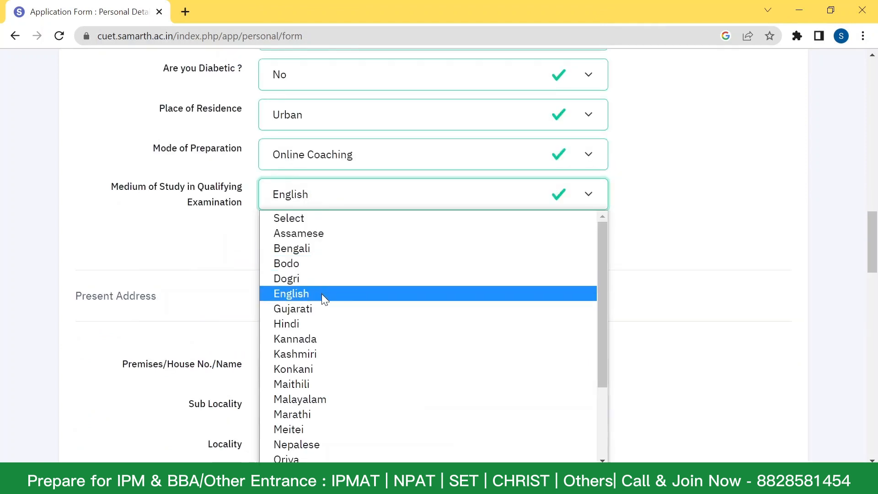
{"action": "left_click", "coordinate": [321, 292]}
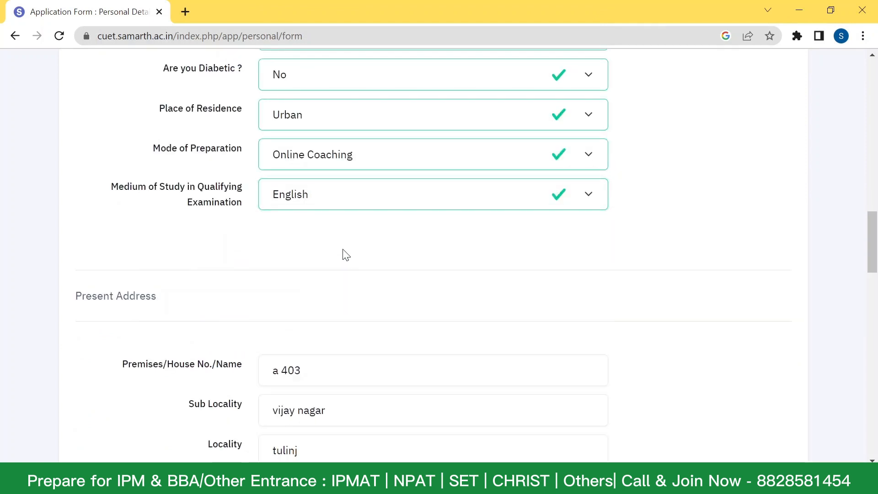
{"action": "scroll", "coordinate": [346, 254], "scroll_direction": "down", "scroll_amount": 4}
{"action": "scroll", "coordinate": [411, 210], "scroll_direction": "down", "scroll_amount": 5}
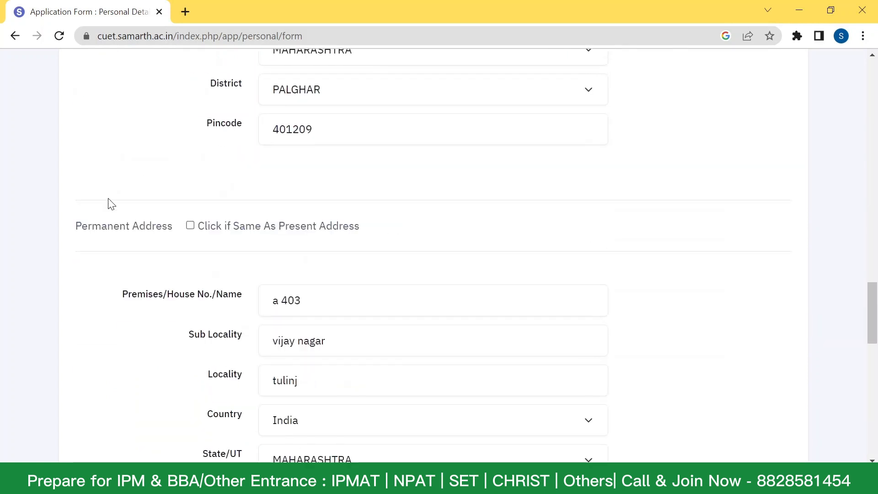
{"action": "left_click", "coordinate": [190, 225]}
{"action": "scroll", "coordinate": [339, 225], "scroll_direction": "down", "scroll_amount": 1}
{"action": "scroll", "coordinate": [339, 226], "scroll_direction": "down", "scroll_amount": 10}
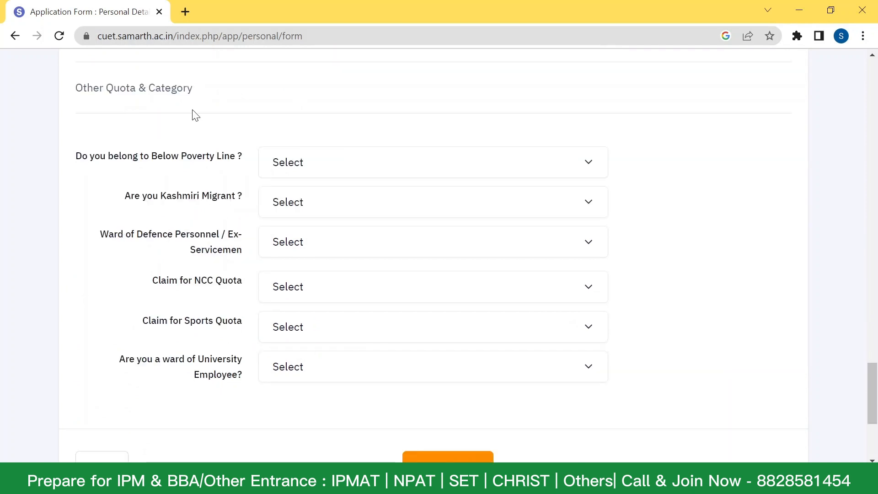
Answer No to Below Poverty Line, Kashmiri Migrant and ward of defence personnel.
{"action": "left_click", "coordinate": [336, 167]}
{"action": "left_click", "coordinate": [319, 216]}
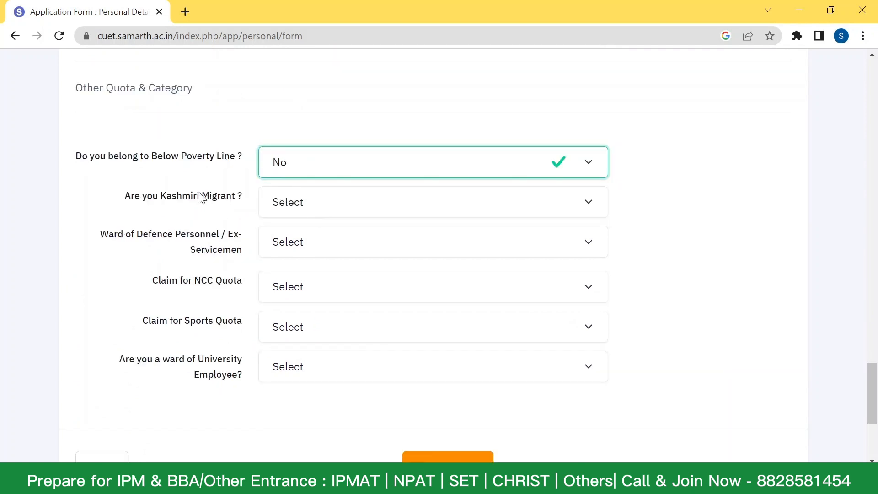
{"action": "left_click", "coordinate": [311, 208]}
{"action": "left_click", "coordinate": [301, 258]}
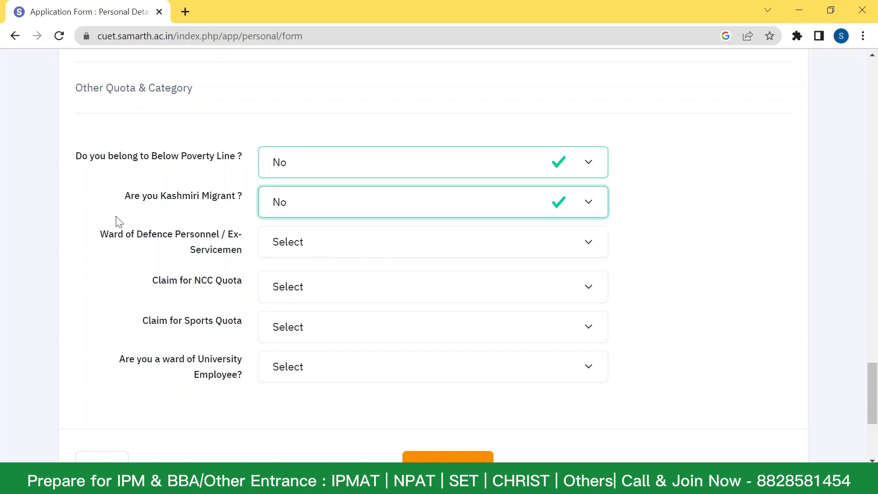
{"action": "left_click", "coordinate": [299, 247]}
{"action": "left_click", "coordinate": [298, 296]}
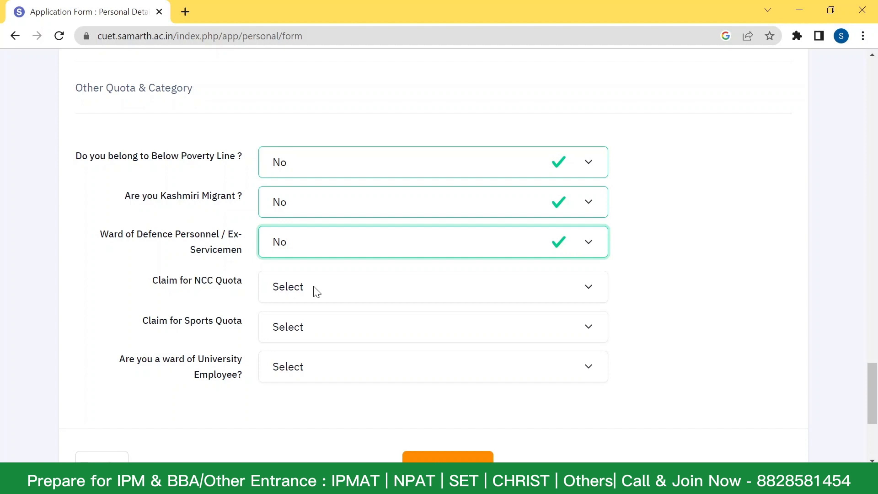
Answer No to NCC Quota, Sports Quota and ward of university employee.
{"action": "left_click", "coordinate": [316, 292]}
{"action": "left_click", "coordinate": [306, 343]}
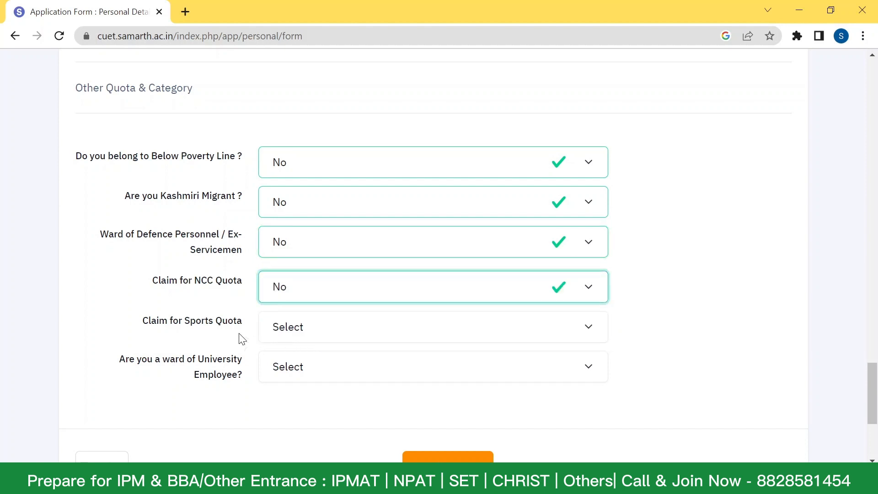
{"action": "left_click", "coordinate": [300, 334]}
{"action": "left_click", "coordinate": [303, 381]}
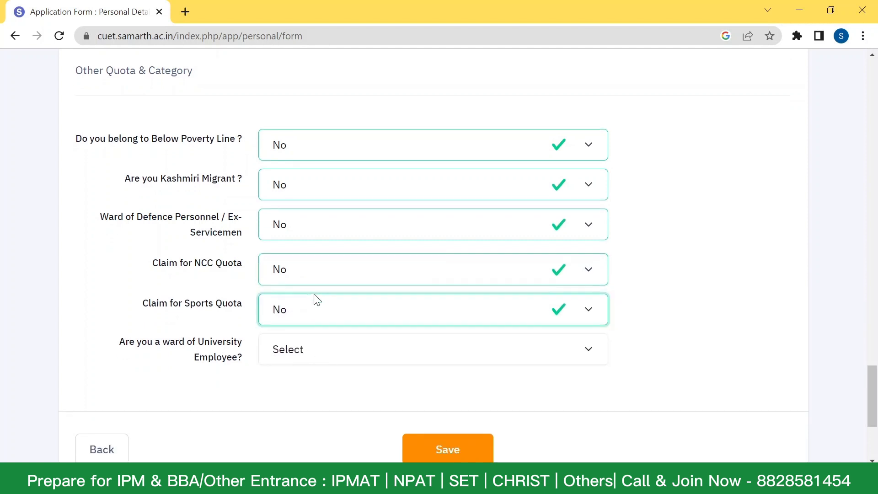
{"action": "scroll", "coordinate": [317, 298], "scroll_direction": "down", "scroll_amount": 2}
{"action": "left_click", "coordinate": [303, 297]}
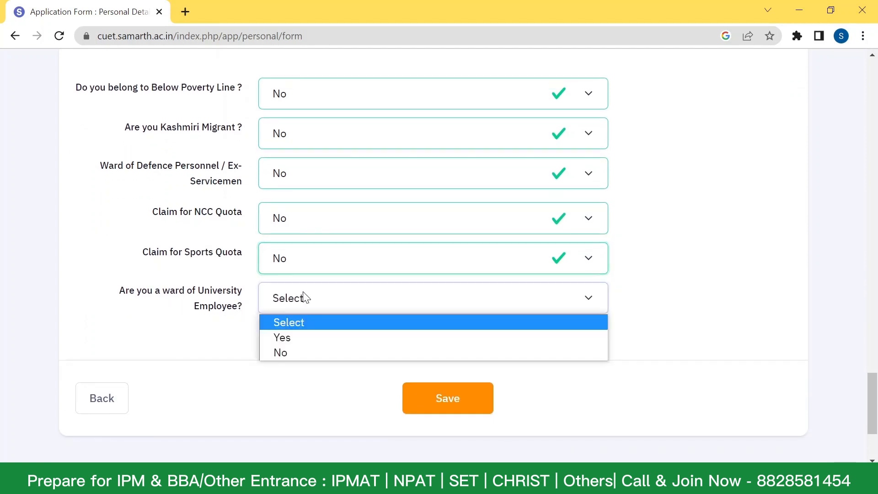
{"action": "left_click", "coordinate": [305, 355]}
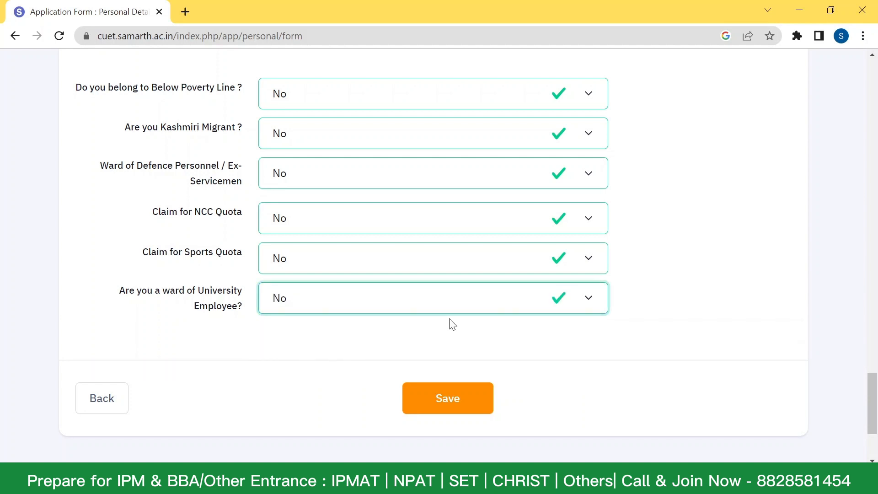
{"action": "scroll", "coordinate": [453, 324], "scroll_direction": "down", "scroll_amount": 2}
Save the personal details and proceed to the Educational Details section.
{"action": "left_click", "coordinate": [449, 330]}
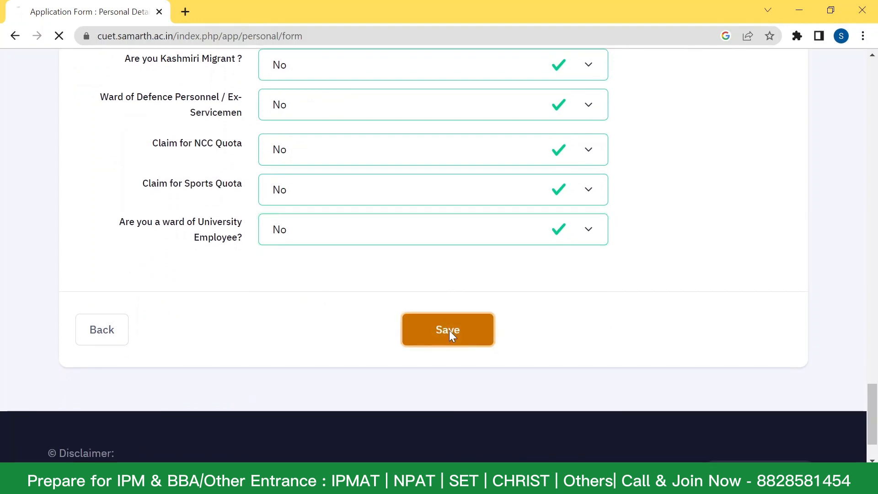
{"action": "scroll", "coordinate": [449, 332], "scroll_direction": "down", "scroll_amount": 4}
{"action": "scroll", "coordinate": [449, 331], "scroll_direction": "up", "scroll_amount": 2}
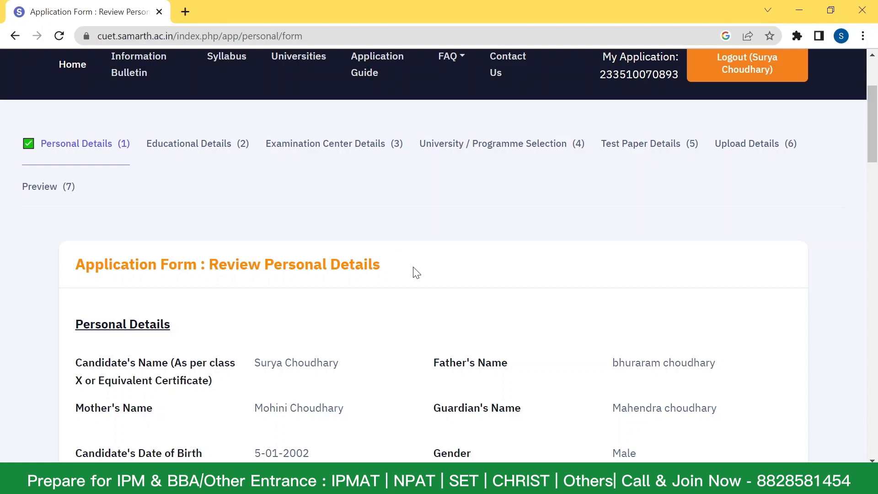
{"action": "scroll", "coordinate": [416, 273], "scroll_direction": "down", "scroll_amount": 15}
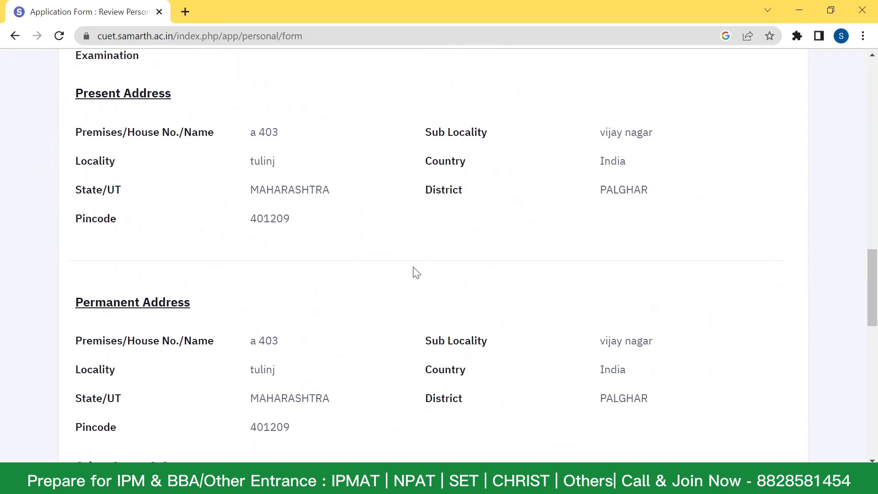
{"action": "scroll", "coordinate": [416, 272], "scroll_direction": "down", "scroll_amount": 14}
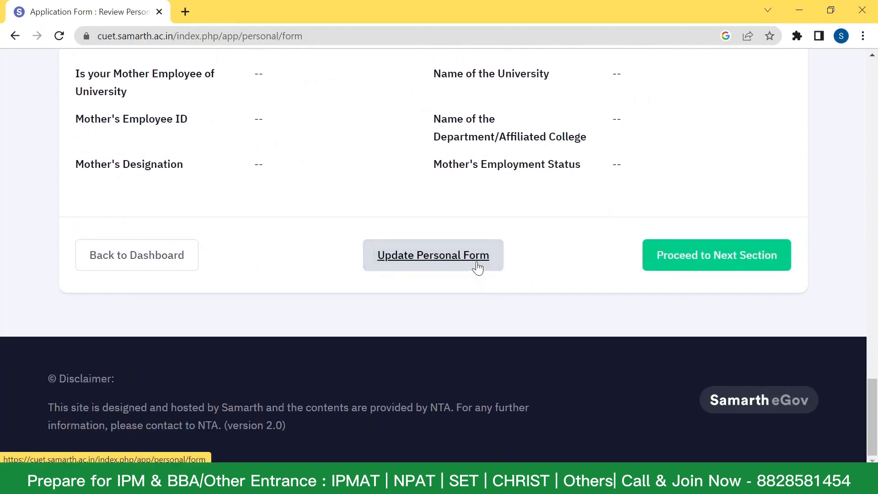
{"action": "left_click", "coordinate": [693, 257]}
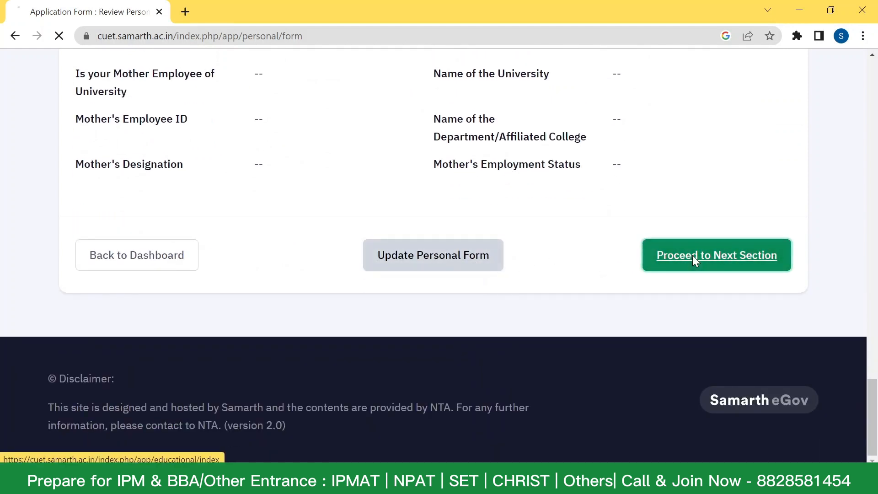
Set Class Xth result to Passed, year 2017, 10th or Equivalent, Urban Government School.
{"action": "scroll", "coordinate": [280, 235], "scroll_direction": "down", "scroll_amount": 3}
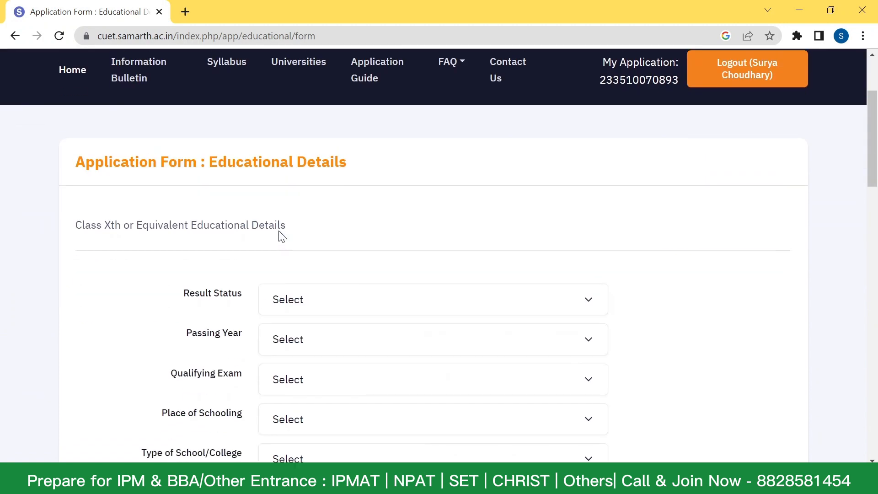
{"action": "scroll", "coordinate": [343, 198], "scroll_direction": "down", "scroll_amount": 1}
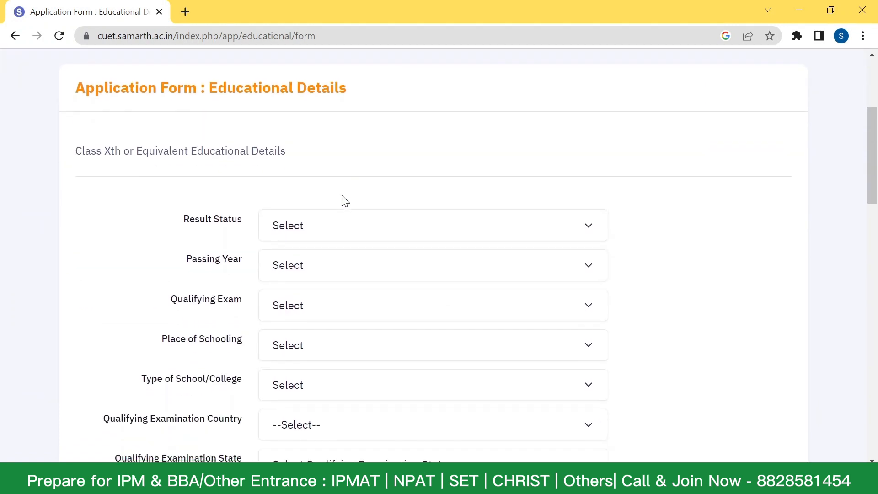
{"action": "left_click", "coordinate": [331, 232]}
{"action": "left_click", "coordinate": [325, 263]}
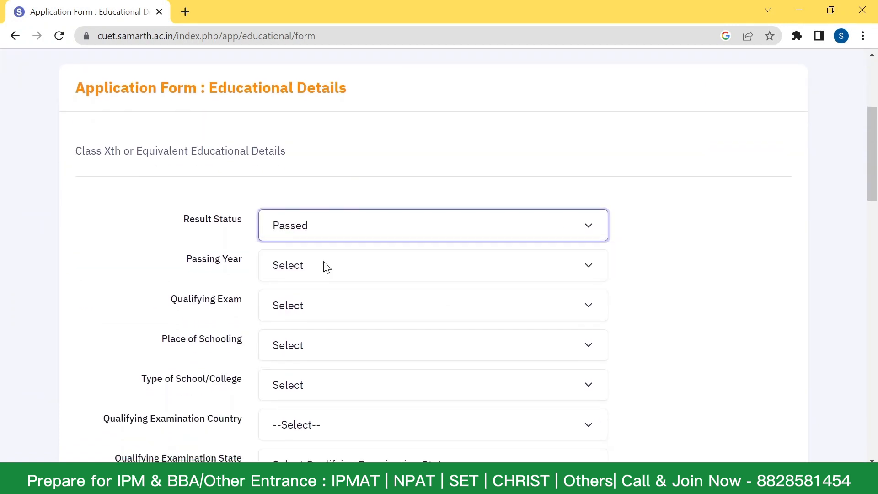
{"action": "scroll", "coordinate": [343, 221], "scroll_direction": "down", "scroll_amount": 1}
{"action": "left_click", "coordinate": [325, 201]}
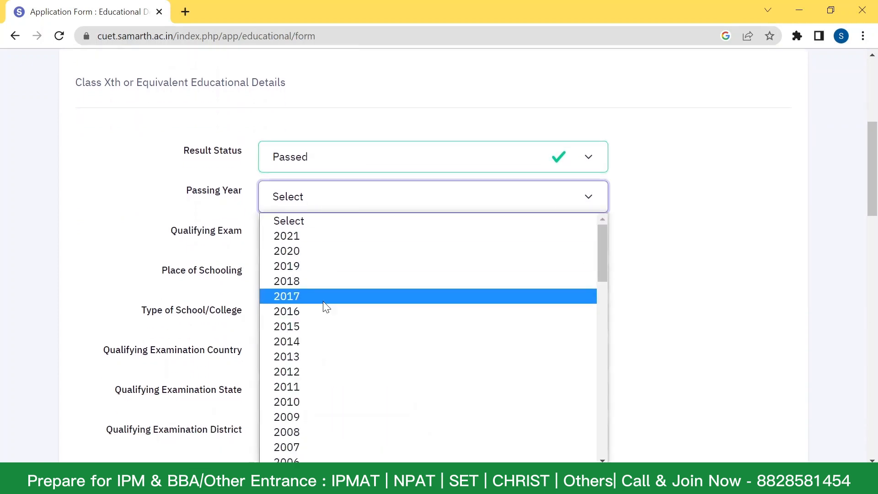
{"action": "left_click", "coordinate": [333, 295]}
{"action": "left_click", "coordinate": [320, 243]}
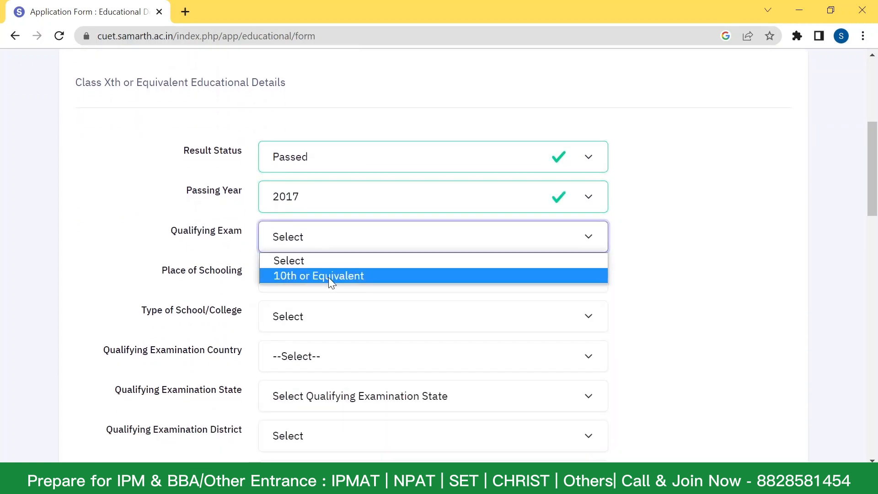
{"action": "left_click", "coordinate": [328, 276]}
{"action": "left_click", "coordinate": [310, 317]}
{"action": "left_click", "coordinate": [310, 319]}
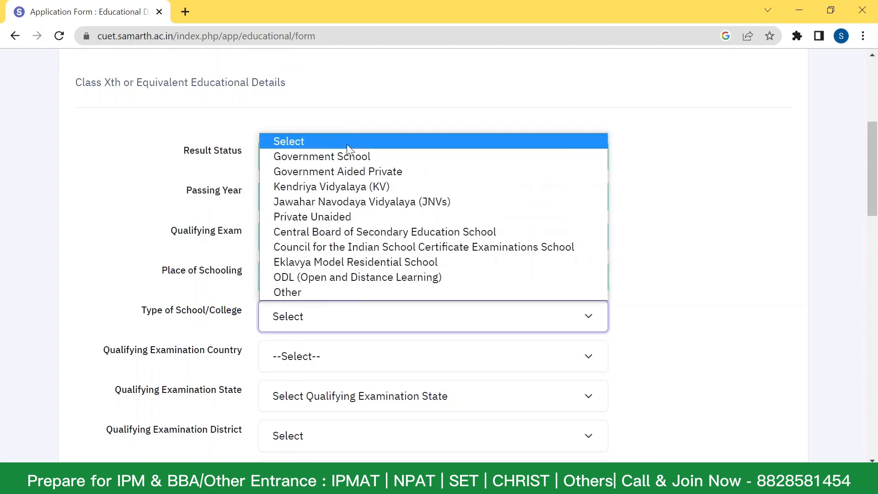
{"action": "left_click", "coordinate": [354, 157]}
Choose India, Maharashtra, Palghar and Maharashtra State Board for the Class Xth examination.
{"action": "scroll", "coordinate": [275, 254], "scroll_direction": "down", "scroll_amount": 3}
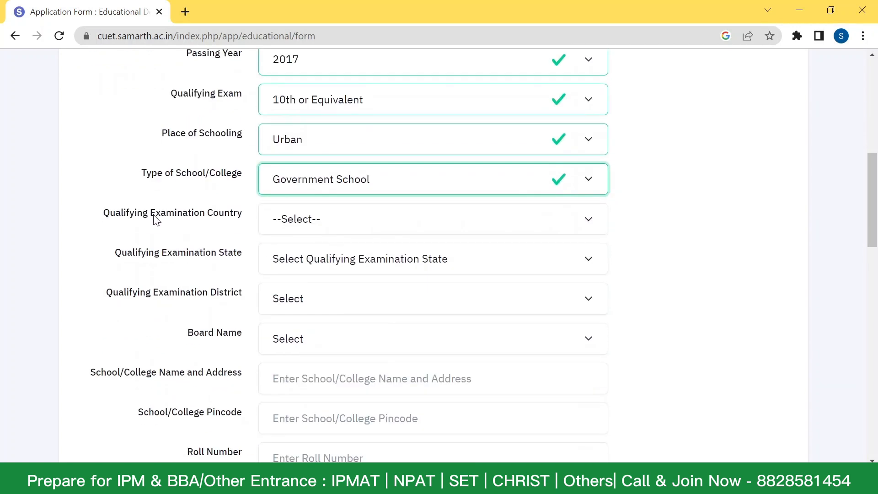
{"action": "left_click", "coordinate": [316, 223]}
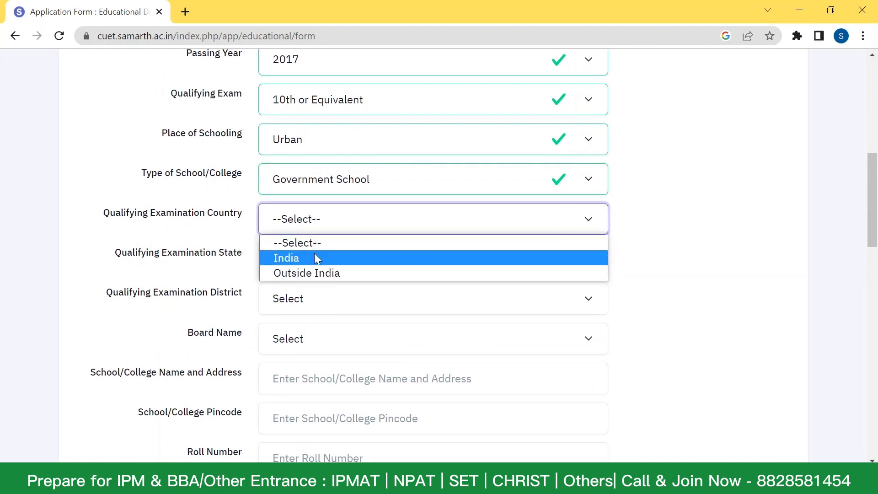
{"action": "left_click", "coordinate": [315, 255]}
{"action": "left_click", "coordinate": [298, 259]}
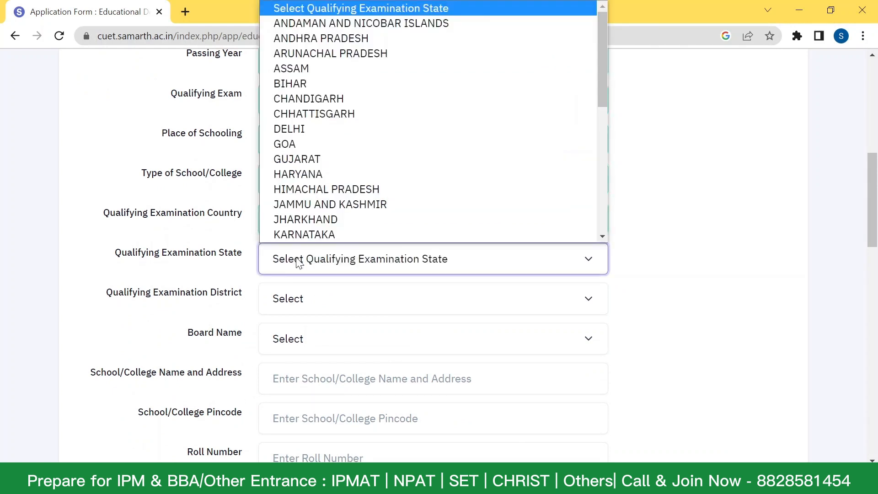
{"action": "type", "text": "mah"}
{"action": "key", "text": "Return"}
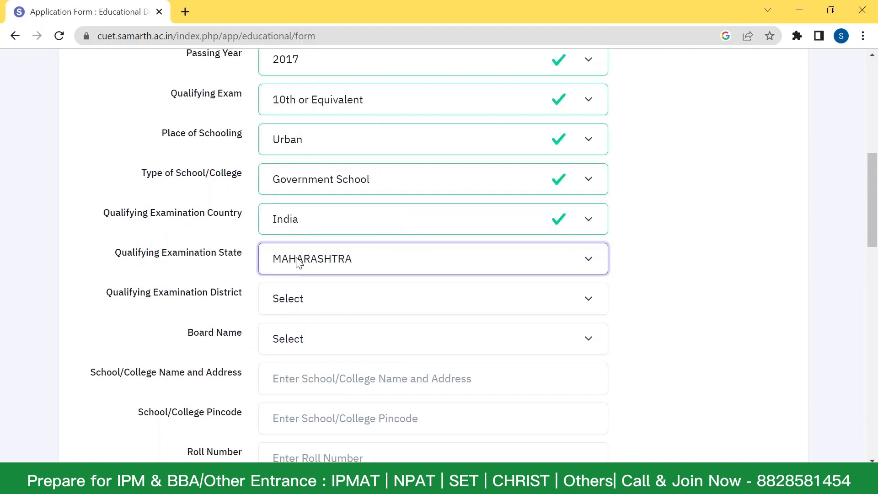
{"action": "scroll", "coordinate": [311, 263], "scroll_direction": "down", "scroll_amount": 3}
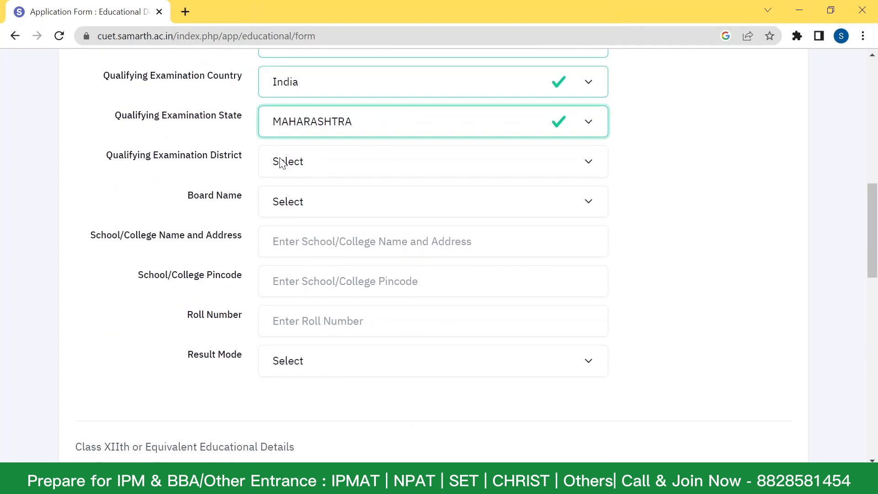
{"action": "left_click", "coordinate": [293, 168]}
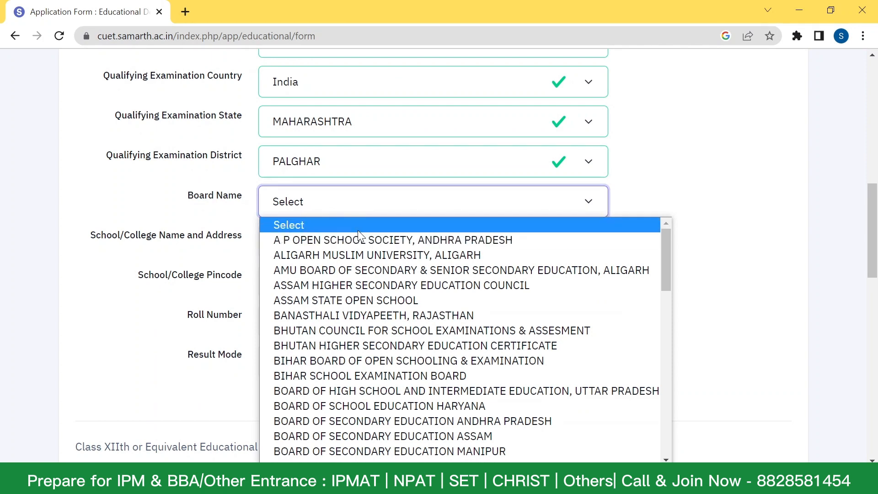
{"action": "type", "text": "mah"}
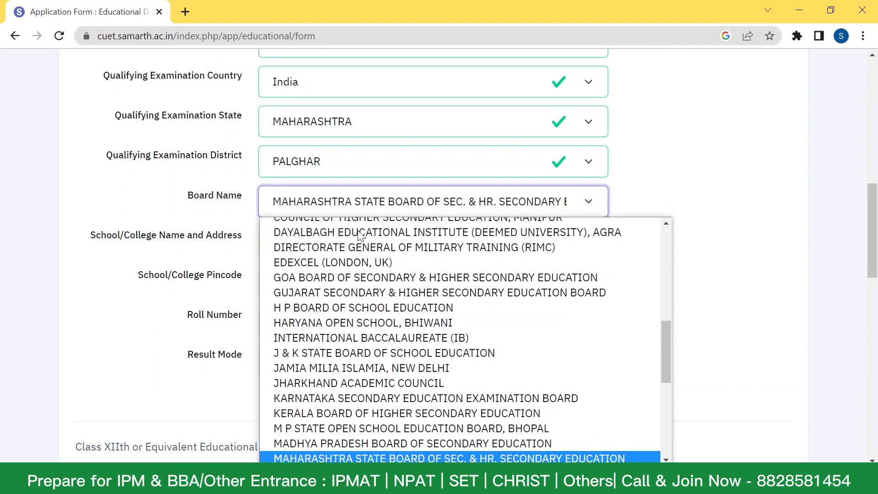
{"action": "key", "text": "Return"}
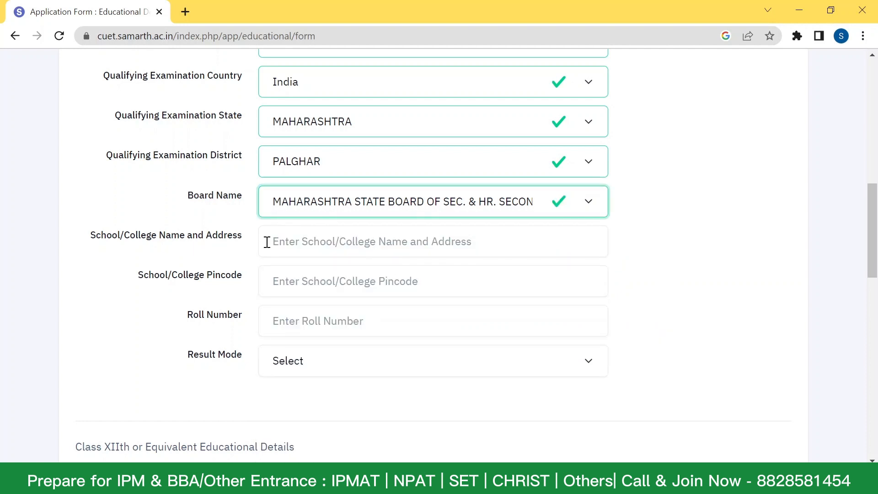
Enter school 'Godawari school Pune', pincode 411019 and the roll number, with Result Mode Percentage.
{"action": "left_click", "coordinate": [301, 242]}
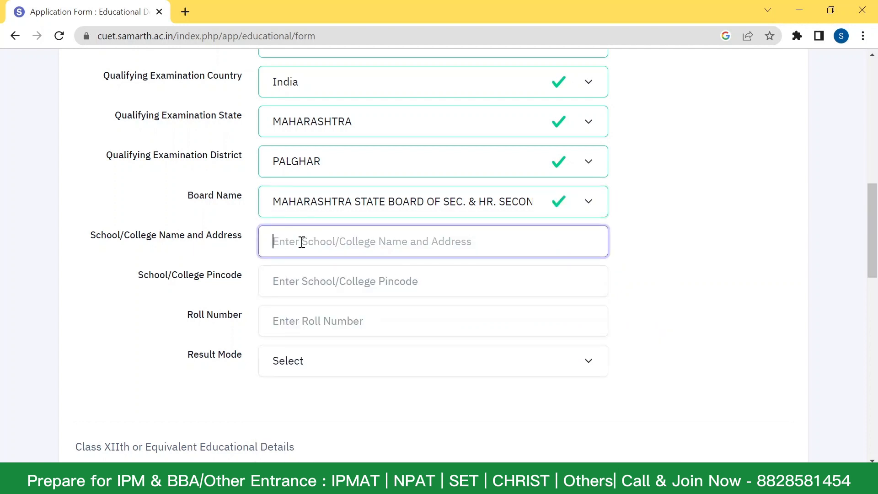
{"action": "type", "text": "Godawari school Pune"}
{"action": "left_click", "coordinate": [224, 295]}
{"action": "left_click", "coordinate": [319, 283]}
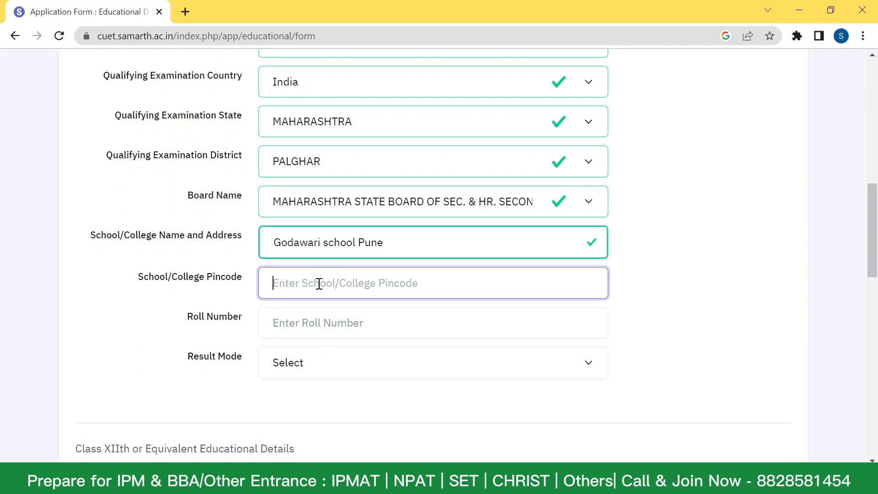
{"action": "type", "text": "411019"}
{"action": "scroll", "coordinate": [290, 251], "scroll_direction": "down", "scroll_amount": 1}
{"action": "left_click", "coordinate": [290, 251]}
{"action": "type", "text": "55551"}
{"action": "scroll", "coordinate": [293, 251], "scroll_direction": "down", "scroll_amount": 1}
{"action": "left_click", "coordinate": [294, 228]}
{"action": "left_click", "coordinate": [311, 274]}
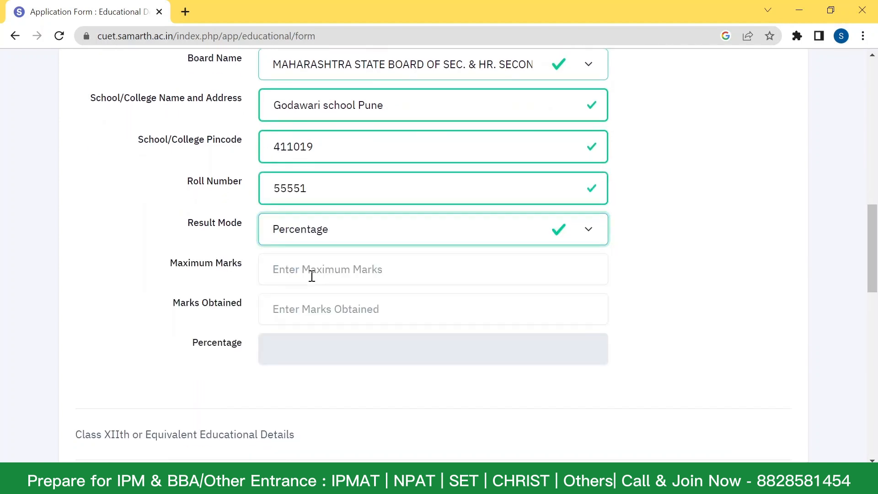
Try Grade result mode with maximum grade point 10.00 and CGPA 5.5.
{"action": "left_click", "coordinate": [329, 228]}
{"action": "left_click", "coordinate": [315, 282]}
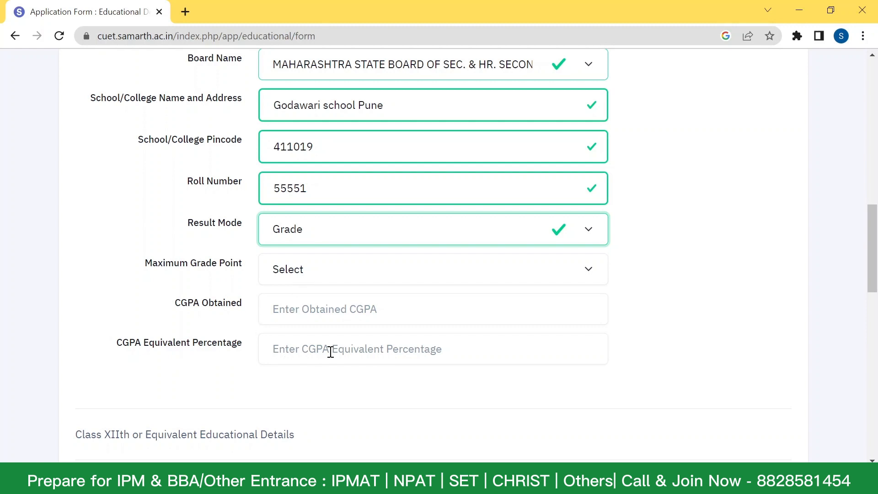
{"action": "left_click", "coordinate": [305, 273]}
{"action": "left_click", "coordinate": [304, 306]}
{"action": "left_click", "coordinate": [283, 308]}
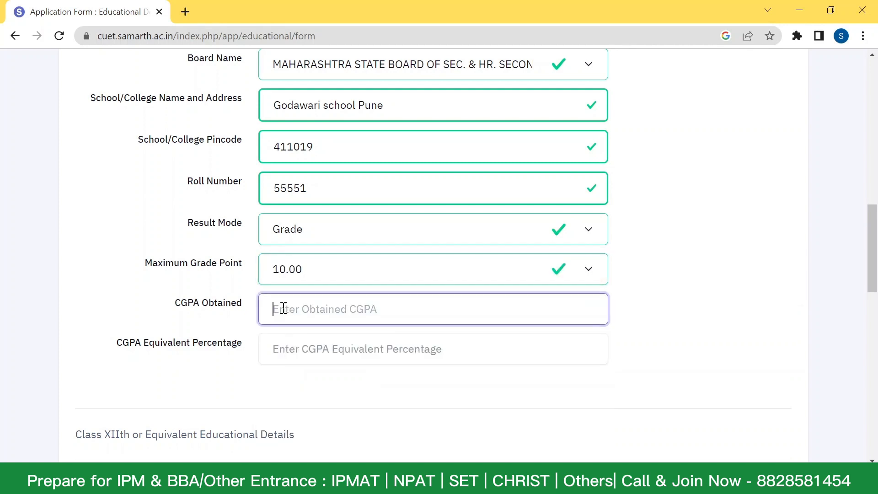
{"action": "type", "text": "5.5"}
{"action": "left_click", "coordinate": [319, 351]}
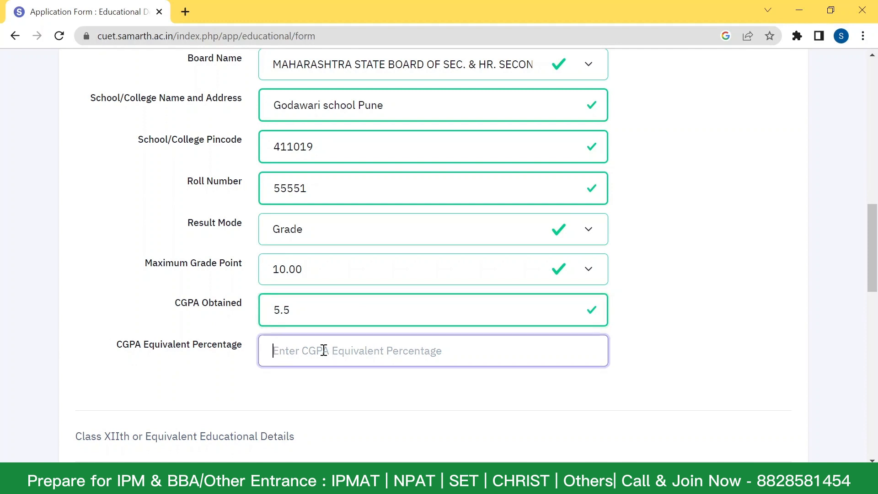
{"action": "left_click", "coordinate": [407, 382]}
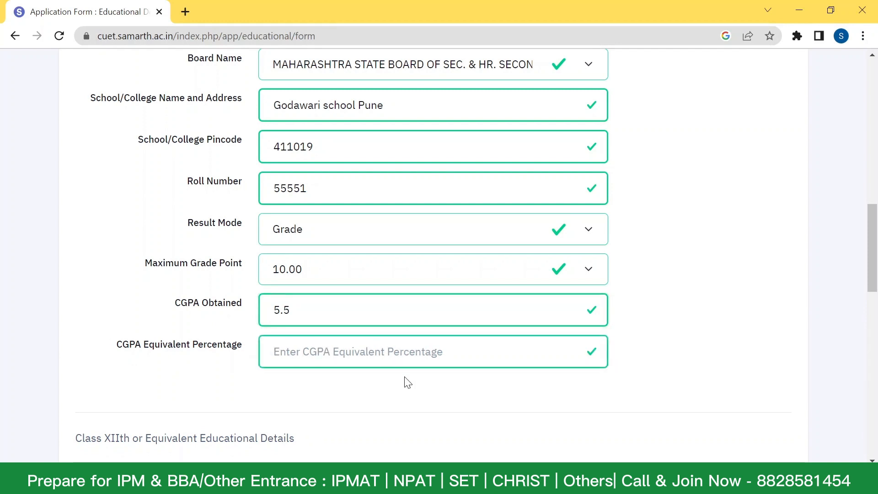
Switch back to Percentage and enter 600 maximum marks and 540 obtained, giving 90.00%.
{"action": "left_click", "coordinate": [312, 269]}
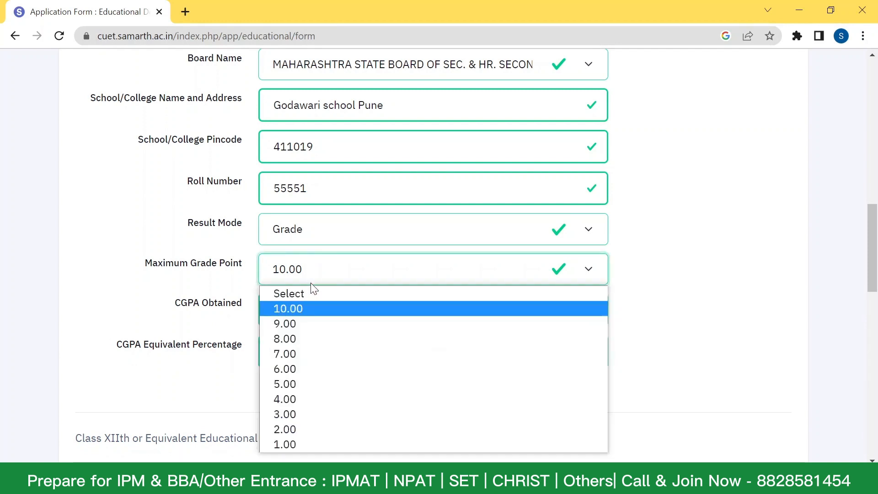
{"action": "left_click", "coordinate": [227, 275]}
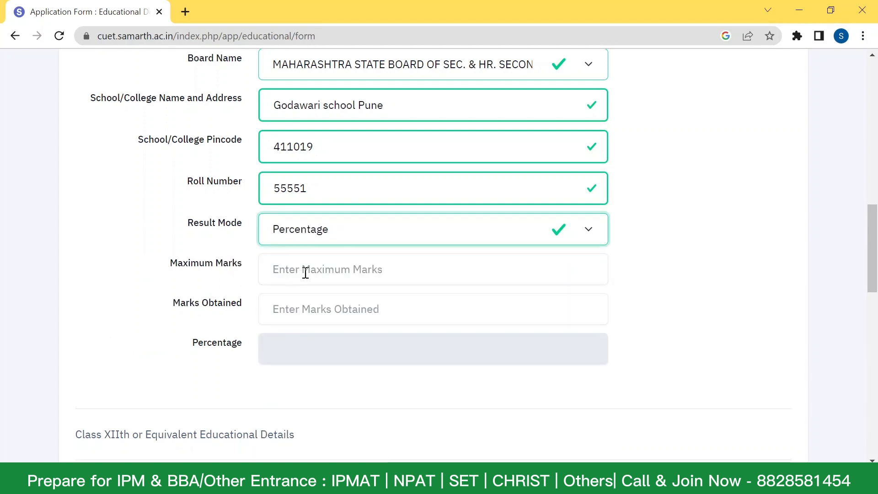
{"action": "left_click", "coordinate": [305, 272]}
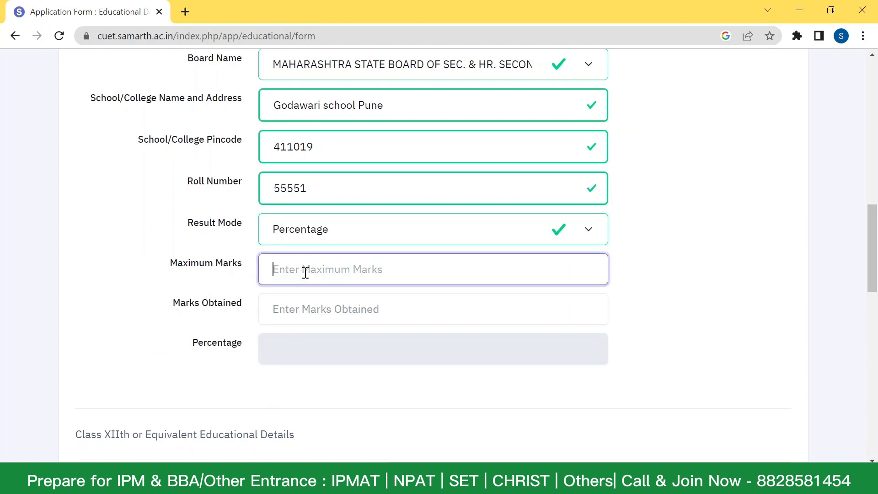
{"action": "type", "text": "600"}
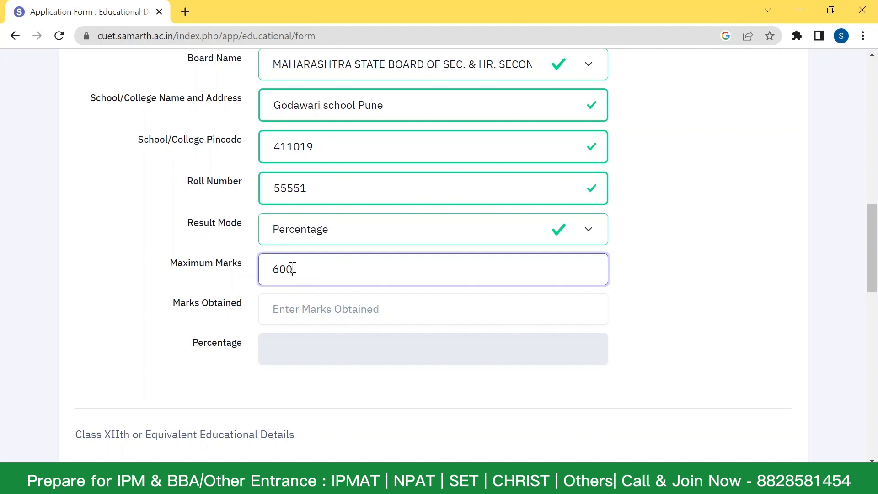
{"action": "left_click", "coordinate": [292, 313]}
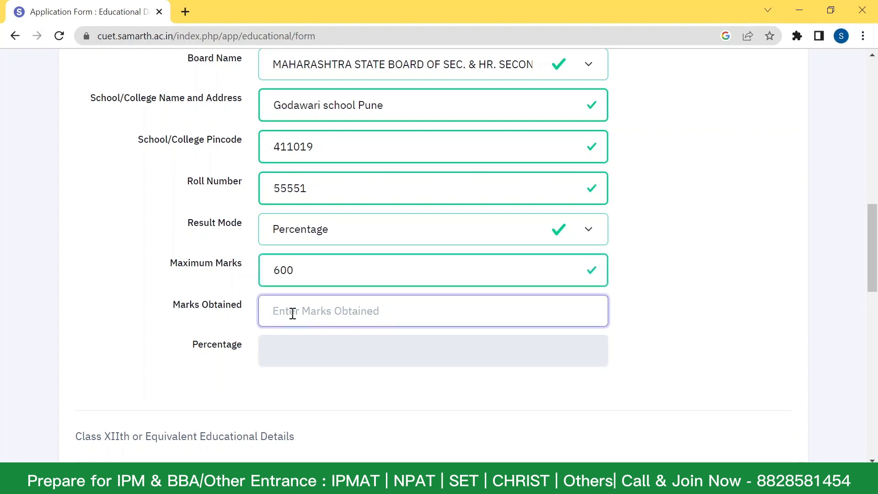
{"action": "type", "text": "540"}
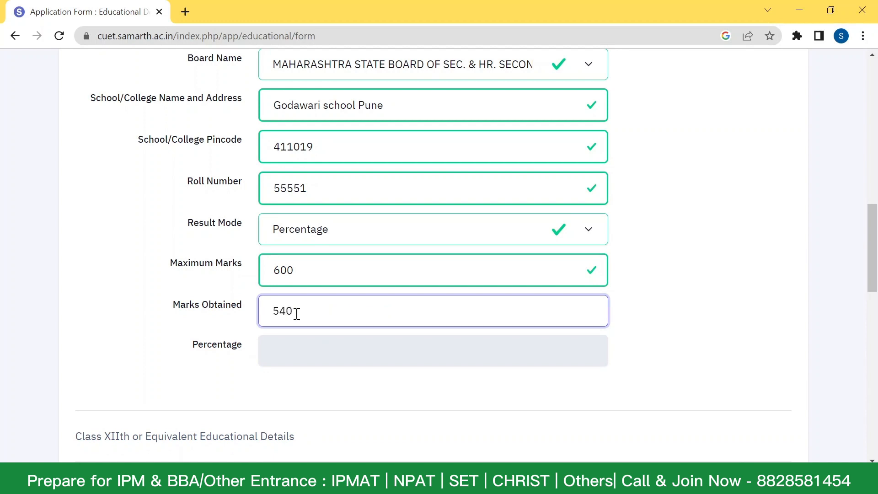
{"action": "left_click", "coordinate": [193, 332]}
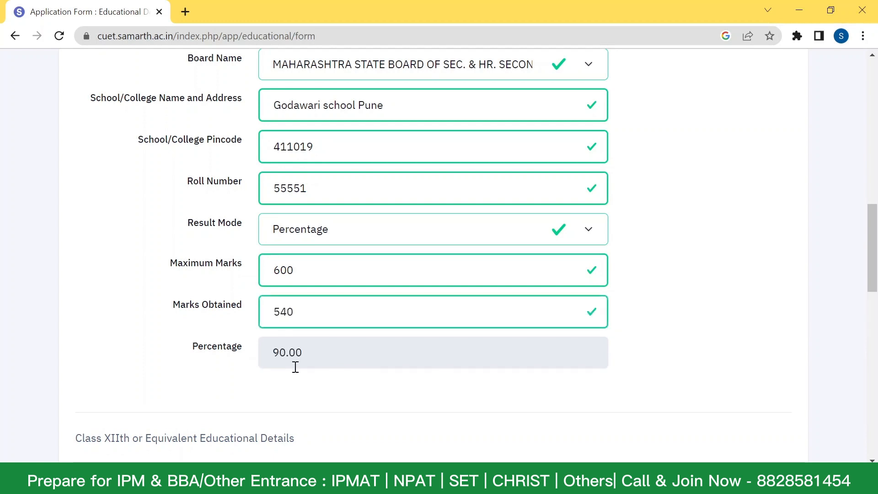
{"action": "scroll", "coordinate": [678, 276], "scroll_direction": "down", "scroll_amount": 3}
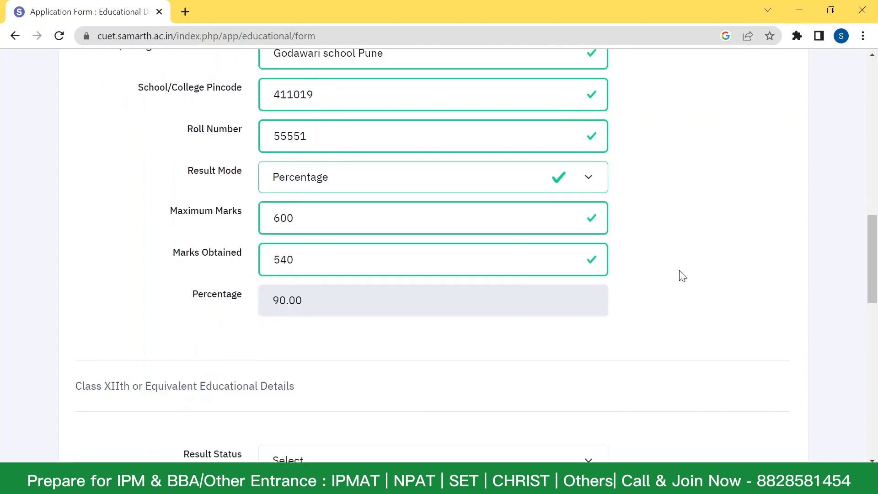
{"action": "scroll", "coordinate": [386, 252], "scroll_direction": "down", "scroll_amount": 3}
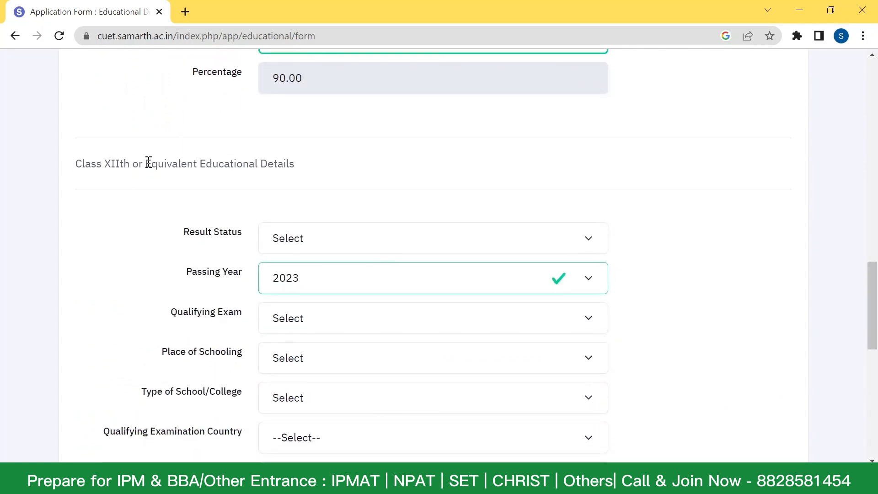
Set the Class XII result status to Passed with passing year 2021.
{"action": "scroll", "coordinate": [149, 162], "scroll_direction": "down", "scroll_amount": 2}
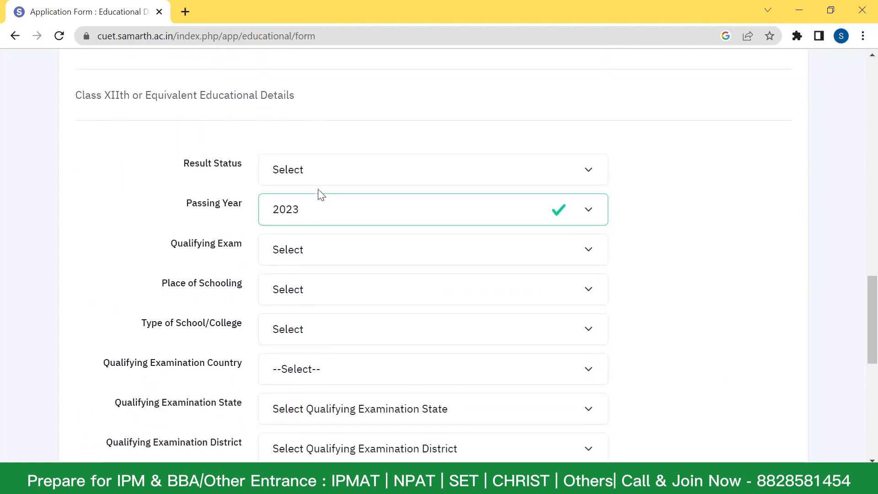
{"action": "left_click", "coordinate": [314, 211]}
{"action": "left_click", "coordinate": [313, 248]}
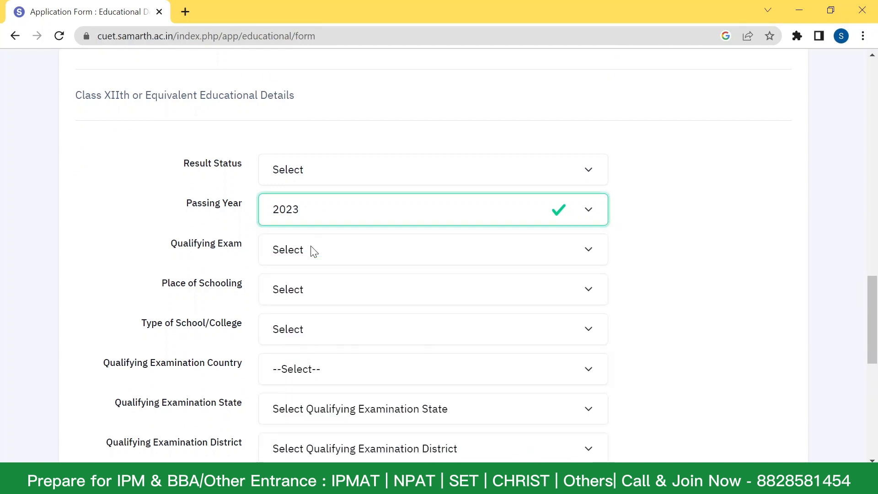
{"action": "scroll", "coordinate": [305, 165], "scroll_direction": "down", "scroll_amount": 4}
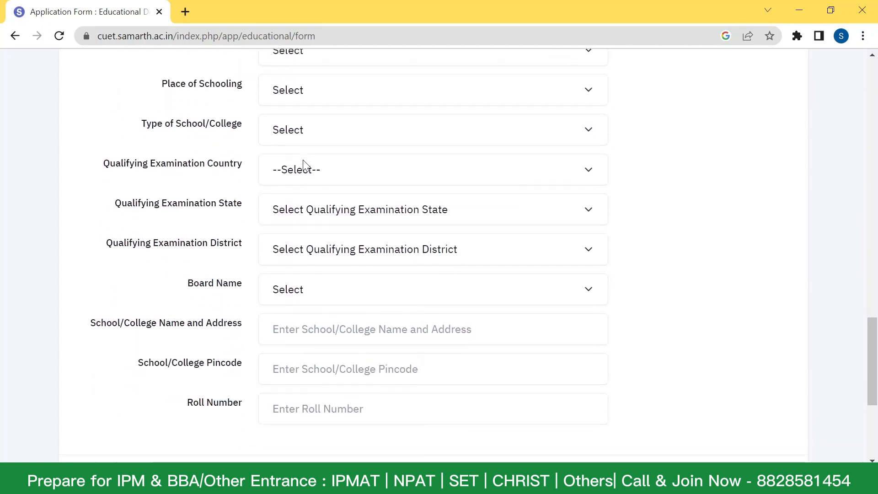
{"action": "scroll", "coordinate": [306, 165], "scroll_direction": "up", "scroll_amount": 3}
{"action": "scroll", "coordinate": [305, 166], "scroll_direction": "up", "scroll_amount": 1}
{"action": "left_click", "coordinate": [316, 174]}
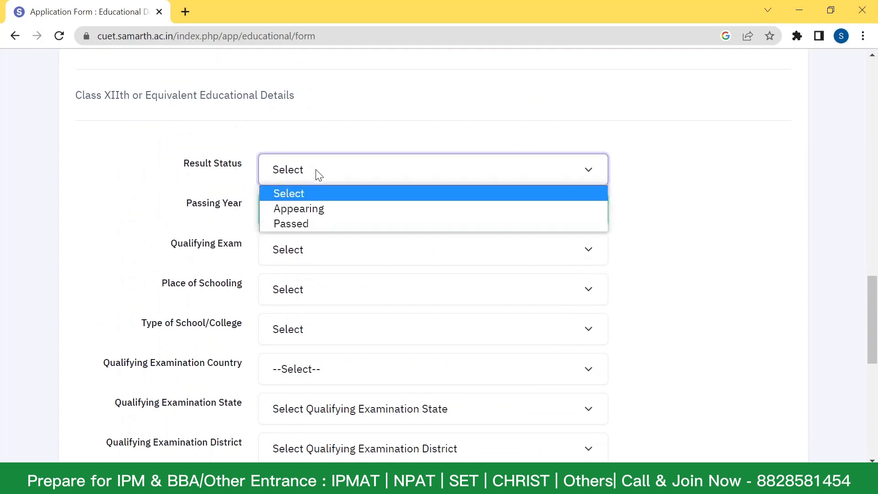
{"action": "left_click", "coordinate": [317, 224]}
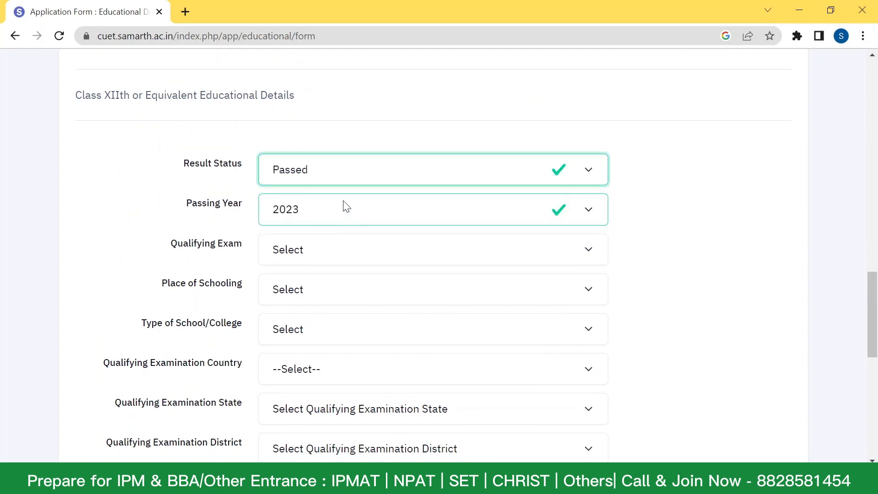
{"action": "scroll", "coordinate": [343, 204], "scroll_direction": "down", "scroll_amount": 2}
{"action": "left_click", "coordinate": [323, 142]}
{"action": "left_click", "coordinate": [310, 193]}
{"action": "left_click", "coordinate": [307, 154]}
{"action": "left_click", "coordinate": [301, 209]}
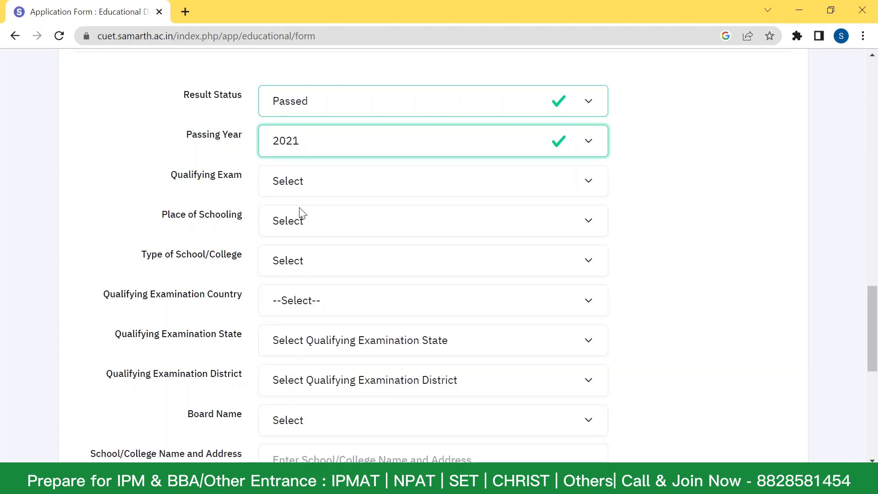
{"action": "scroll", "coordinate": [309, 180], "scroll_direction": "down", "scroll_amount": 5}
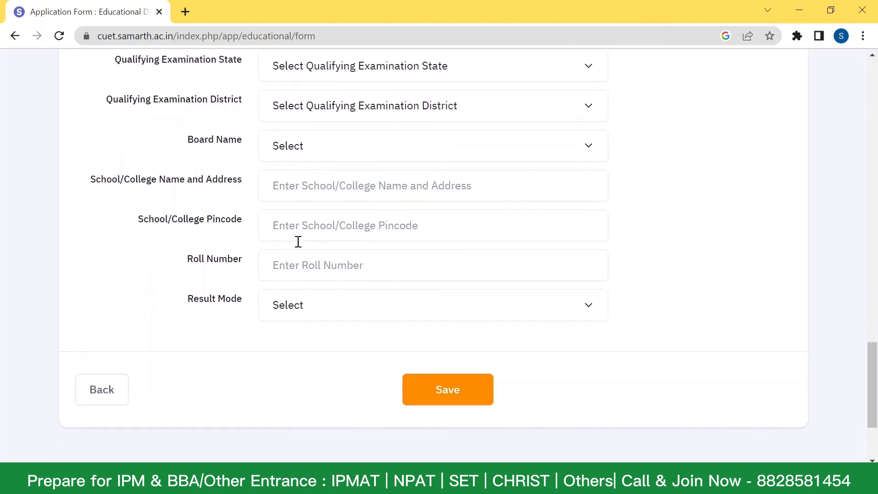
{"action": "scroll", "coordinate": [304, 214], "scroll_direction": "up", "scroll_amount": 4}
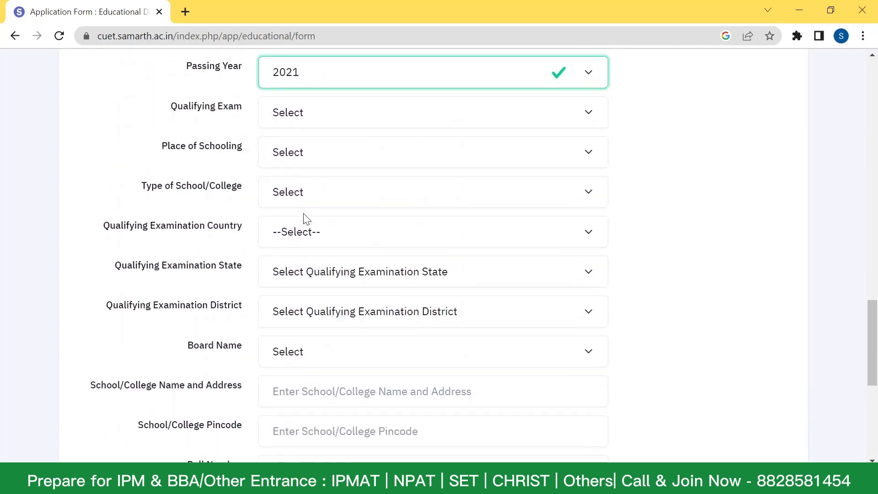
{"action": "scroll", "coordinate": [336, 210], "scroll_direction": "up", "scroll_amount": 8}
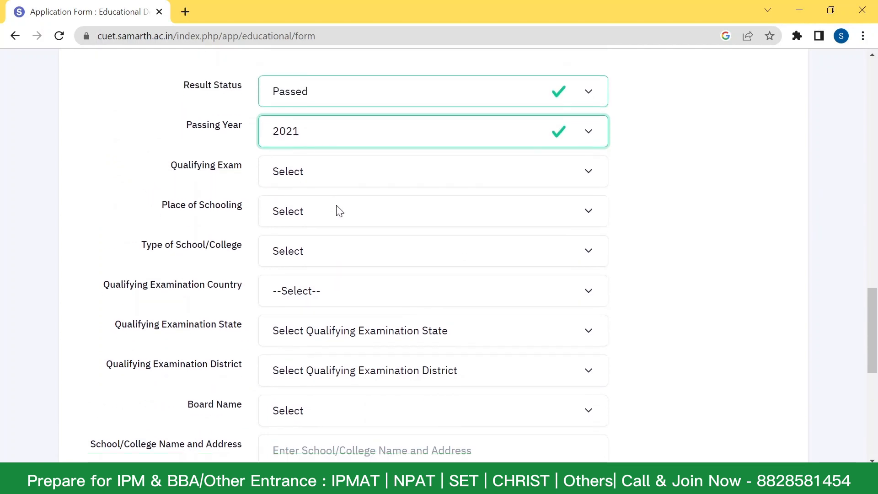
{"action": "scroll", "coordinate": [339, 211], "scroll_direction": "up", "scroll_amount": 5}
{"action": "scroll", "coordinate": [343, 192], "scroll_direction": "down", "scroll_amount": 11}
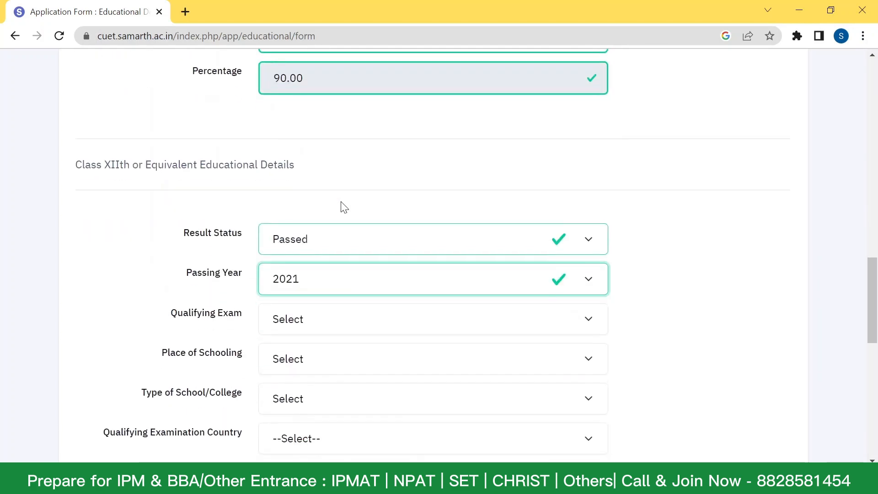
{"action": "scroll", "coordinate": [345, 229], "scroll_direction": "down", "scroll_amount": 1}
Choose 12th or Equivalent, Urban, Government School and India for Class XII.
{"action": "left_click", "coordinate": [320, 183]}
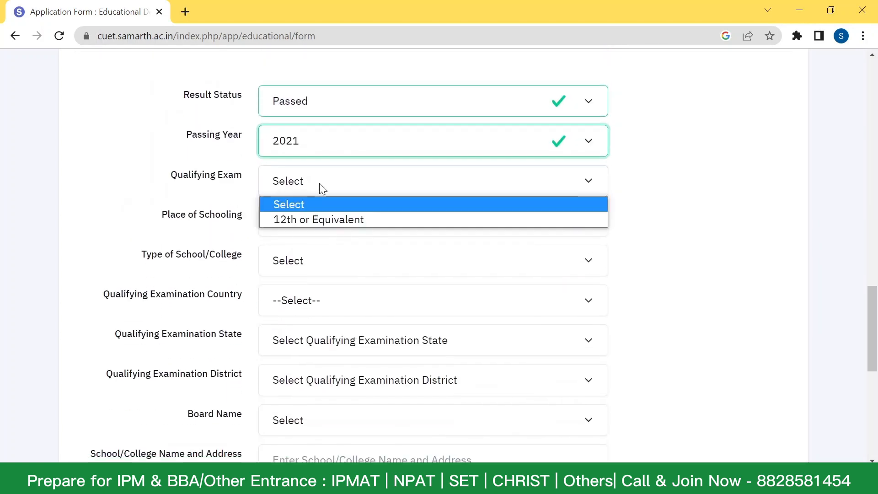
{"action": "left_click", "coordinate": [318, 220]}
{"action": "left_click", "coordinate": [286, 221]}
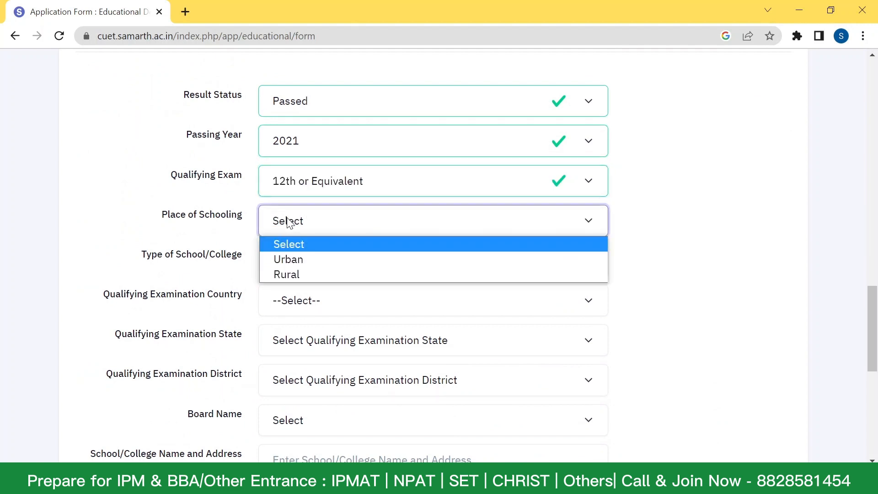
{"action": "left_click", "coordinate": [277, 260]}
{"action": "left_click", "coordinate": [319, 261]}
{"action": "left_click", "coordinate": [331, 297]}
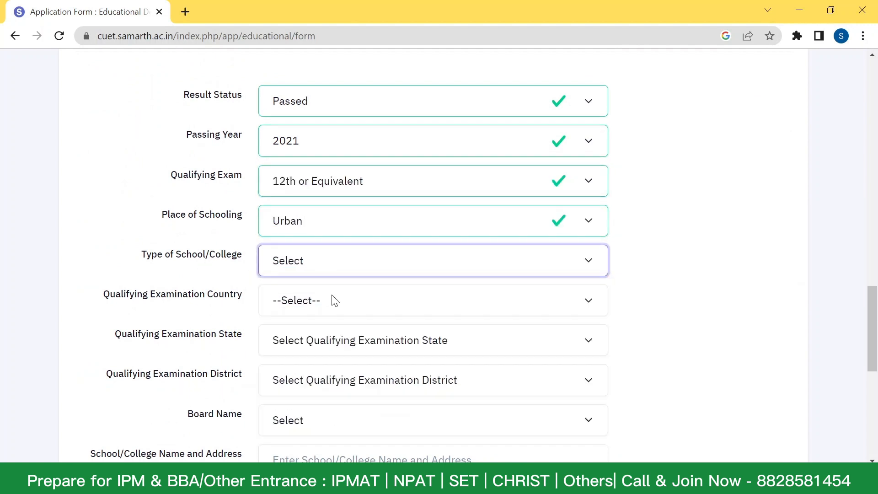
{"action": "left_click", "coordinate": [314, 300]}
{"action": "left_click", "coordinate": [329, 338]}
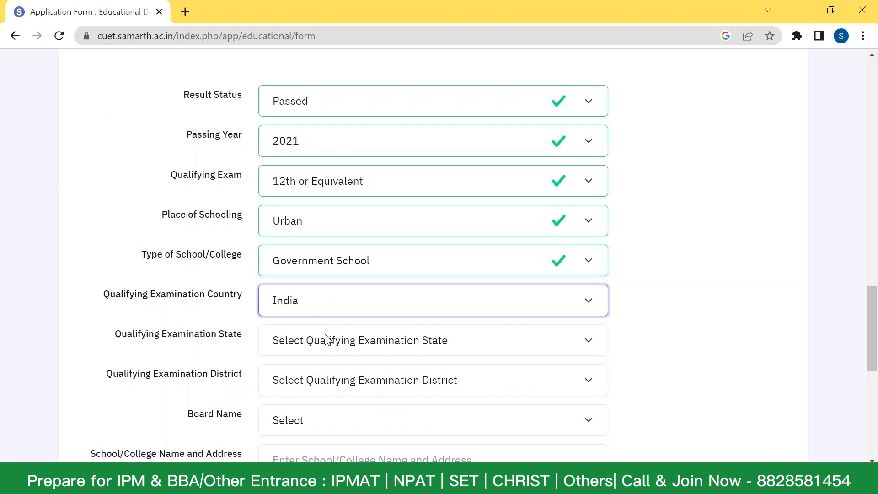
Select MAHARASHTRA as the examination state and PALGHAR as the district.
{"action": "scroll", "coordinate": [293, 274], "scroll_direction": "down", "scroll_amount": 3}
{"action": "left_click", "coordinate": [311, 208]}
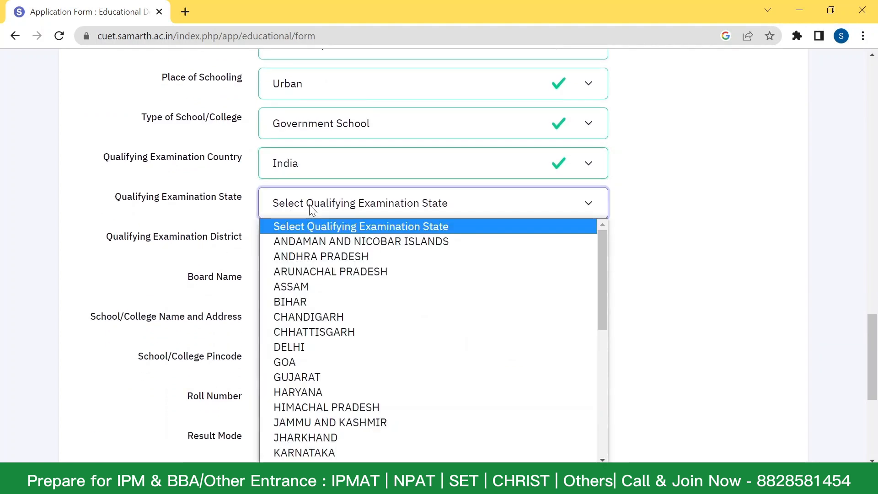
{"action": "key", "text": "m"}
{"action": "key", "text": "m"}
{"action": "key", "text": "Return"}
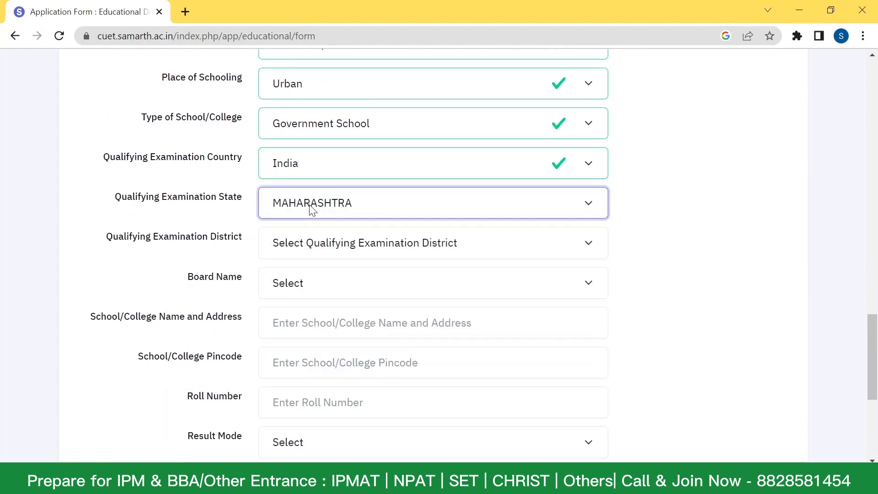
{"action": "scroll", "coordinate": [315, 209], "scroll_direction": "down", "scroll_amount": 2}
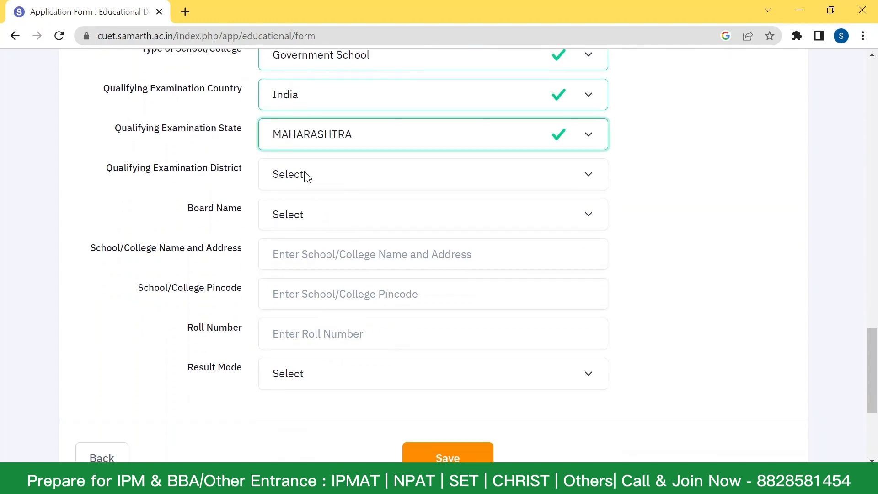
{"action": "left_click", "coordinate": [305, 176]}
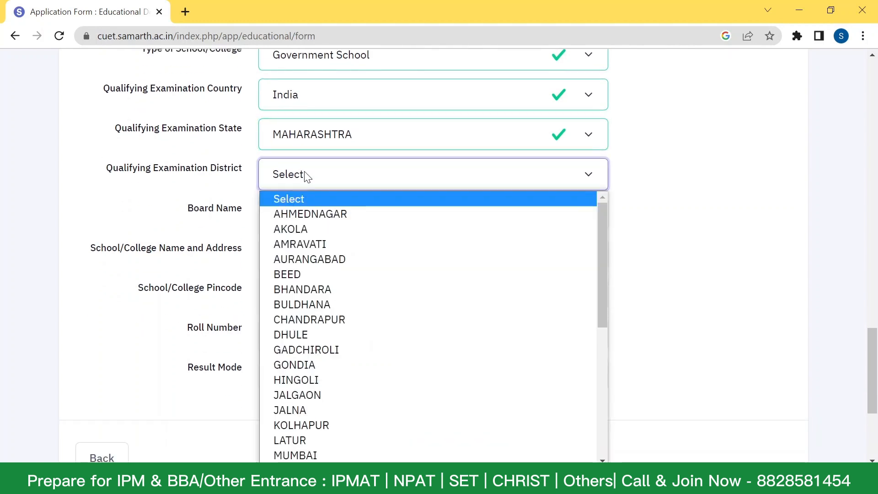
{"action": "key", "text": "p"}
{"action": "key", "text": "Return"}
Pick Maharashtra State Board, school 'GODAWARI School Pune', pincode 411019, roll number, and Percentage mode.
{"action": "scroll", "coordinate": [307, 169], "scroll_direction": "down", "scroll_amount": 2}
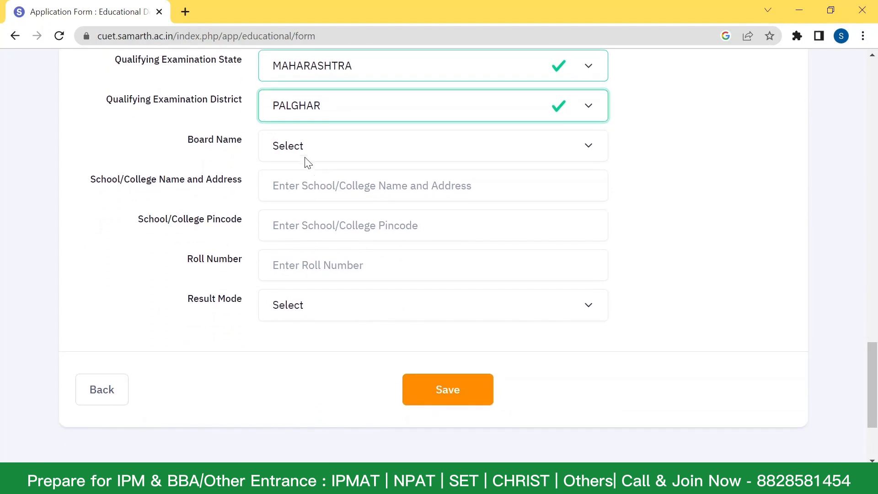
{"action": "left_click", "coordinate": [308, 153]}
{"action": "left_click", "coordinate": [322, 185]}
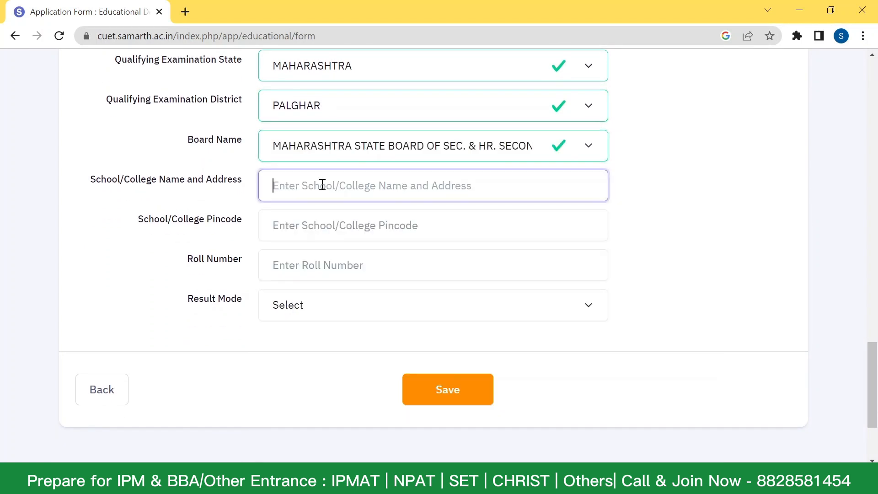
{"action": "type", "text": "GODAWARI School Pune"}
{"action": "left_click", "coordinate": [317, 225]}
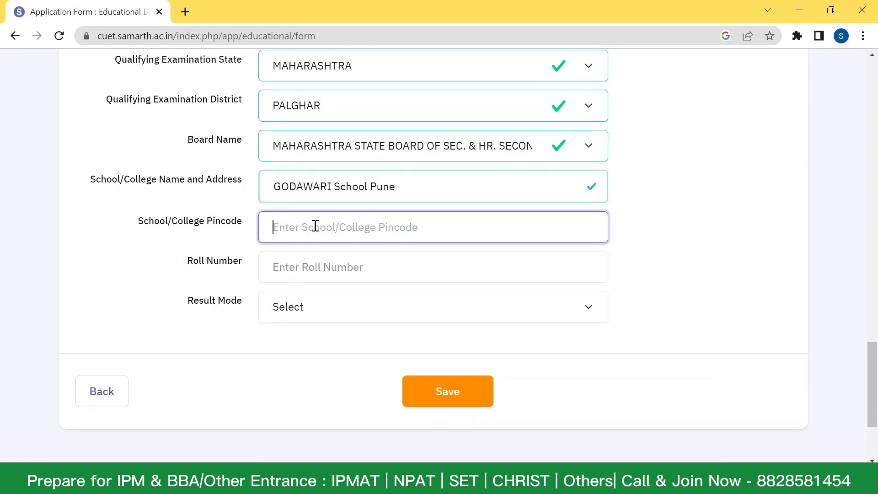
{"action": "type", "text": "411019"}
{"action": "left_click", "coordinate": [294, 261]}
{"action": "type", "text": "22221"}
{"action": "left_click", "coordinate": [297, 313]}
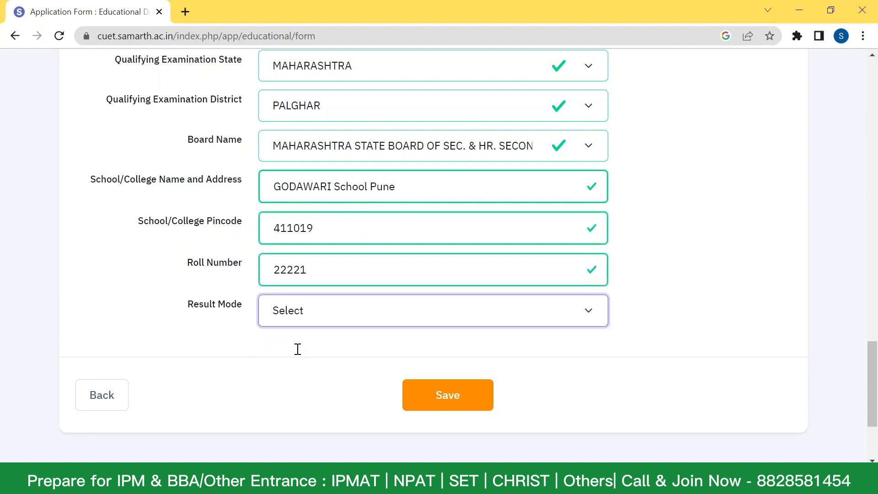
{"action": "left_click", "coordinate": [300, 351]}
Keep result status Passed and enter 600 maximum marks and 540 marks obtained.
{"action": "scroll", "coordinate": [320, 260], "scroll_direction": "down", "scroll_amount": 3}
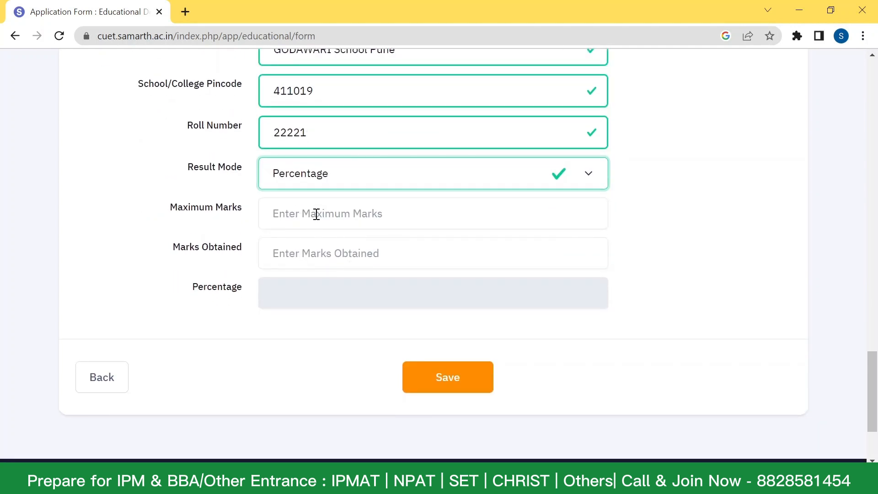
{"action": "scroll", "coordinate": [317, 214], "scroll_direction": "up", "scroll_amount": 9}
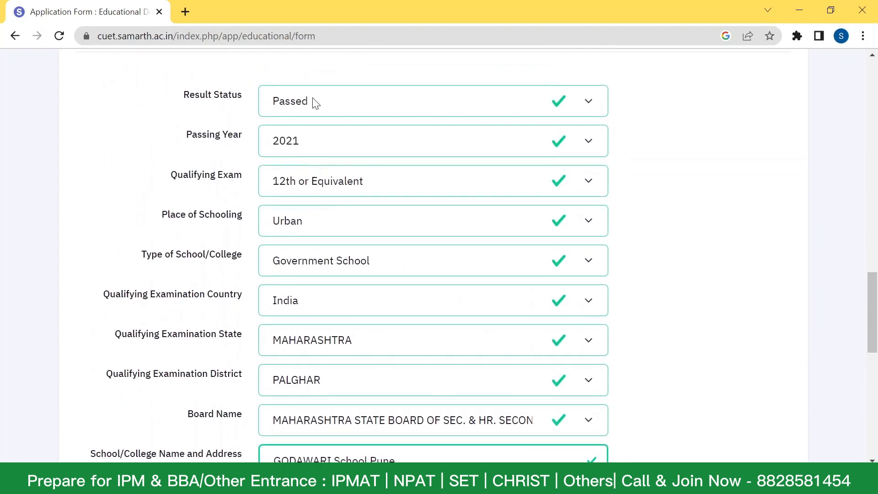
{"action": "left_click", "coordinate": [318, 102]}
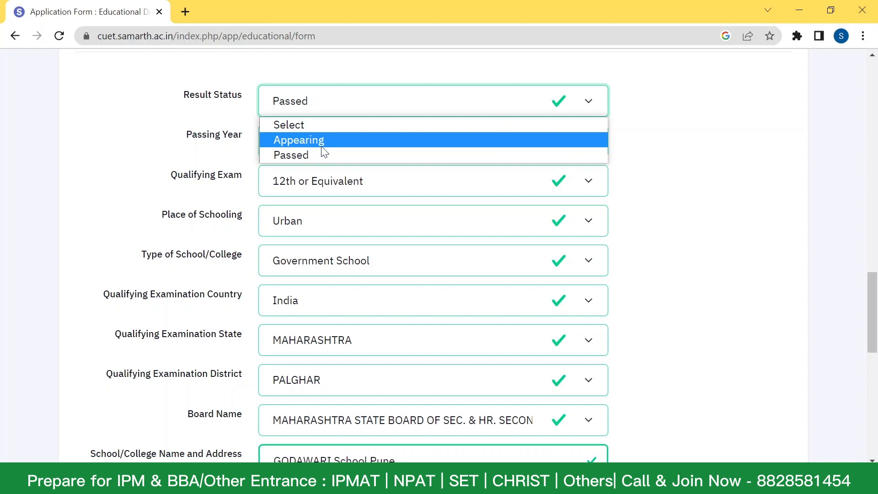
{"action": "left_click", "coordinate": [199, 101]}
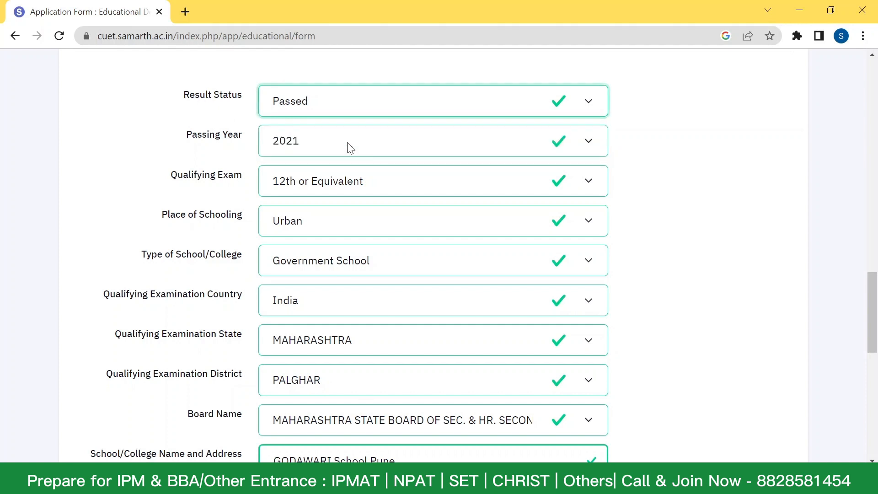
{"action": "scroll", "coordinate": [351, 148], "scroll_direction": "down", "scroll_amount": 9}
{"action": "left_click", "coordinate": [303, 216]}
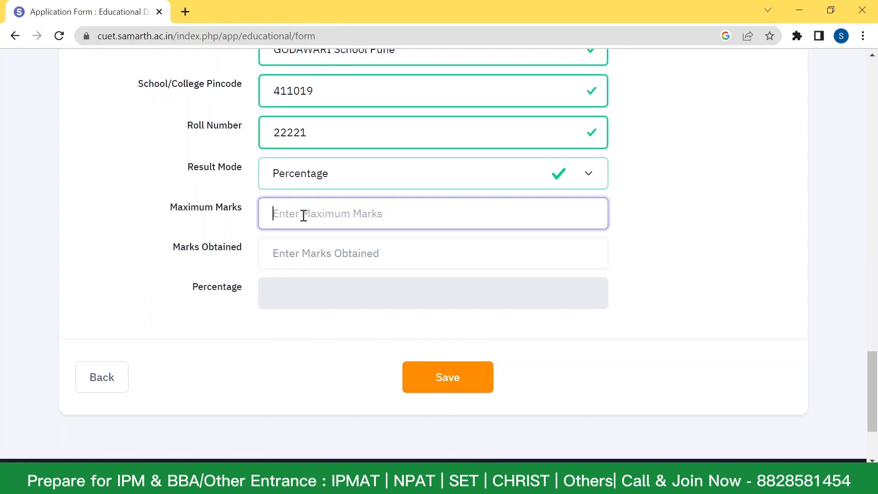
{"action": "type", "text": "600"}
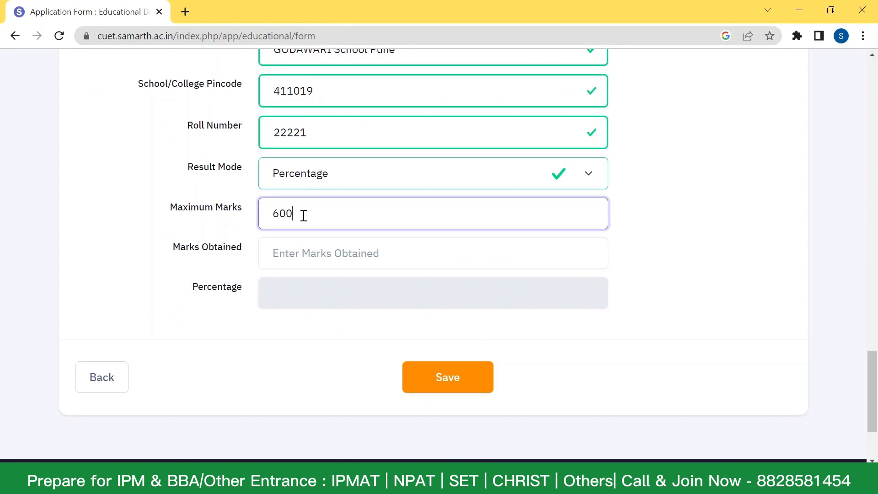
{"action": "left_click", "coordinate": [311, 253]}
{"action": "type", "text": "540"}
{"action": "left_click", "coordinate": [215, 294]}
Save the Class XII details, decline the browser's address prompt, and proceed to Examination Center Selection.
{"action": "left_click", "coordinate": [432, 383]}
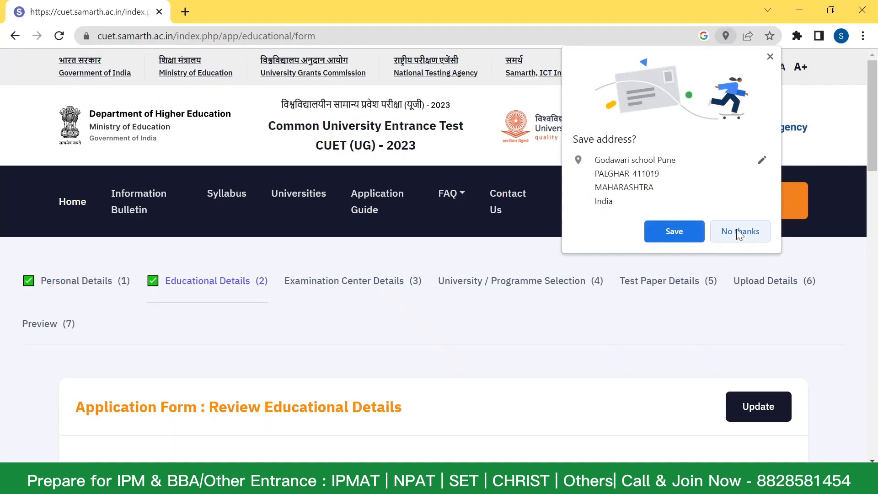
{"action": "left_click", "coordinate": [736, 232]}
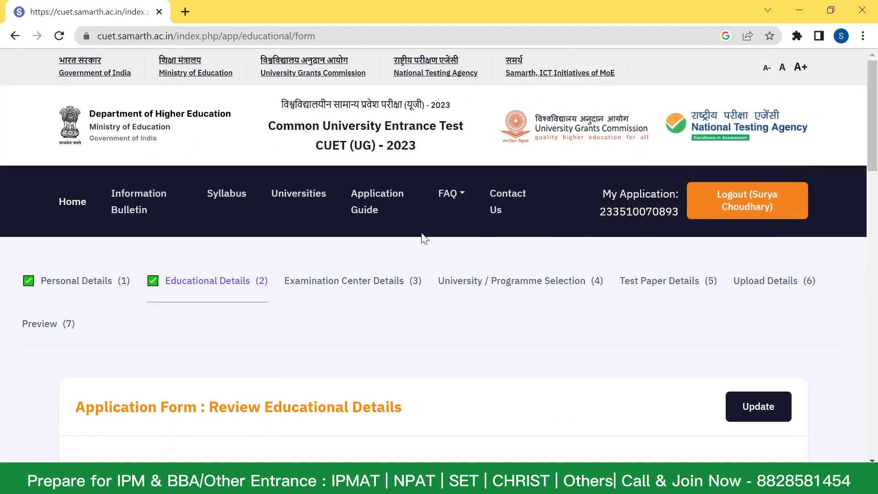
{"action": "scroll", "coordinate": [425, 237], "scroll_direction": "down", "scroll_amount": 3}
{"action": "left_click_drag", "start_coordinate": [214, 270], "coordinate": [403, 274]}
{"action": "scroll", "coordinate": [555, 305], "scroll_direction": "down", "scroll_amount": 7}
{"action": "scroll", "coordinate": [554, 306], "scroll_direction": "down", "scroll_amount": 13}
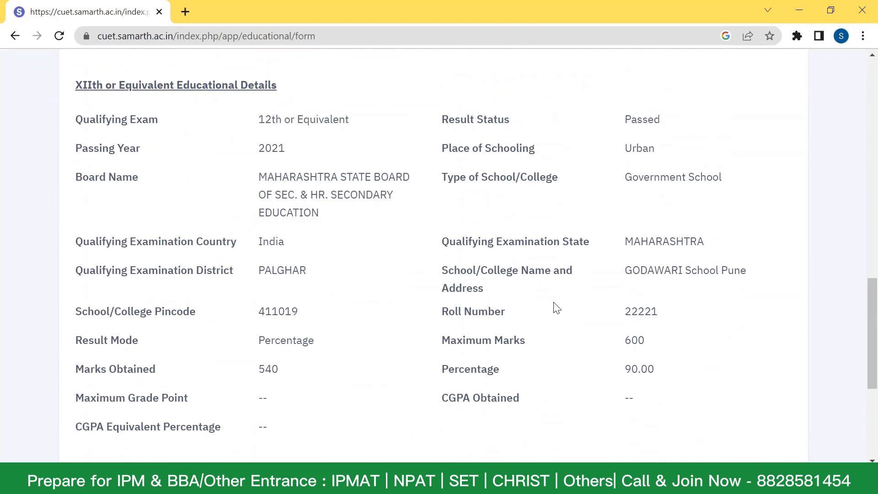
{"action": "scroll", "coordinate": [553, 306], "scroll_direction": "up", "scroll_amount": 6}
{"action": "scroll", "coordinate": [554, 306], "scroll_direction": "down", "scroll_amount": 6}
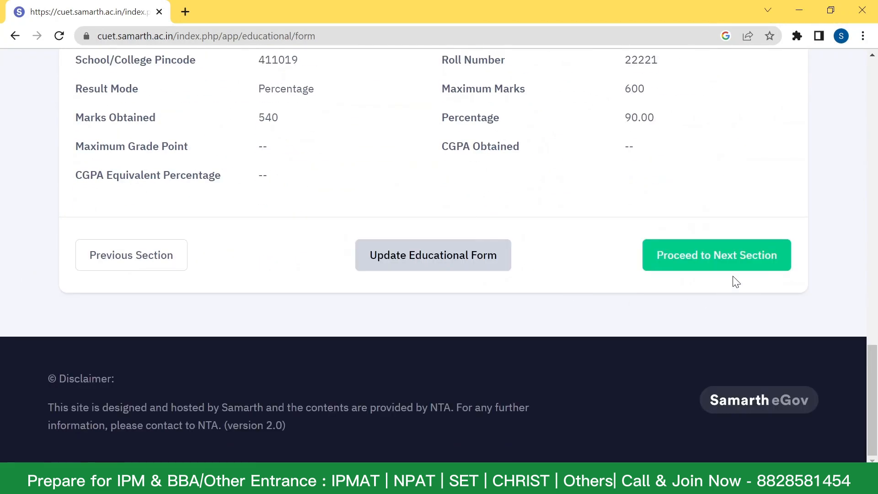
{"action": "left_click", "coordinate": [717, 255]}
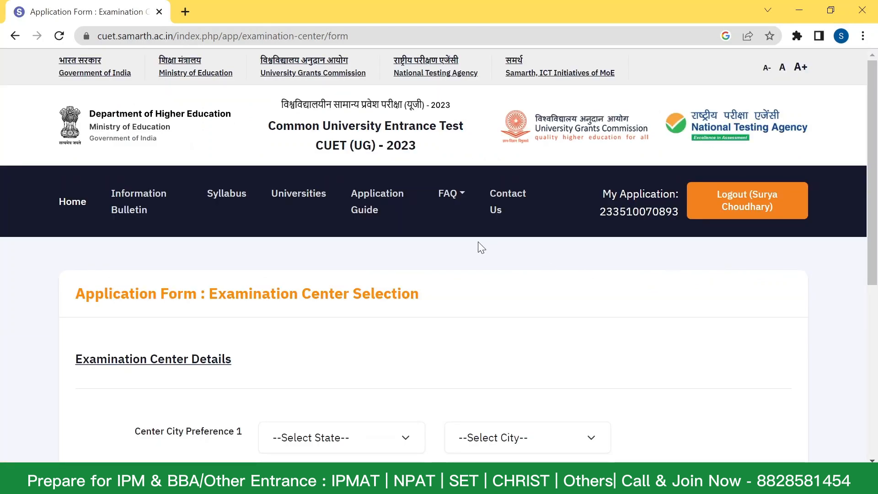
Set centre preference 1 to MAHARASHTRA – MUMBAI (MR17).
{"action": "left_click_drag", "start_coordinate": [218, 293], "coordinate": [443, 302]}
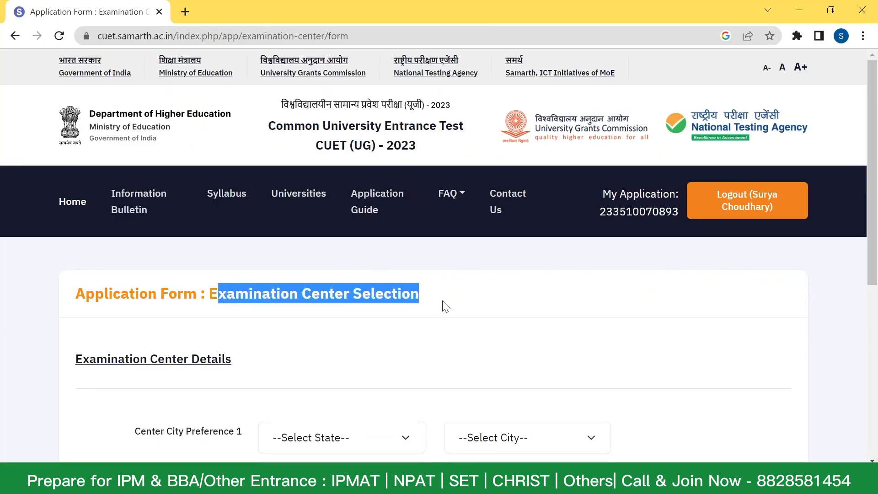
{"action": "scroll", "coordinate": [490, 293], "scroll_direction": "down", "scroll_amount": 3}
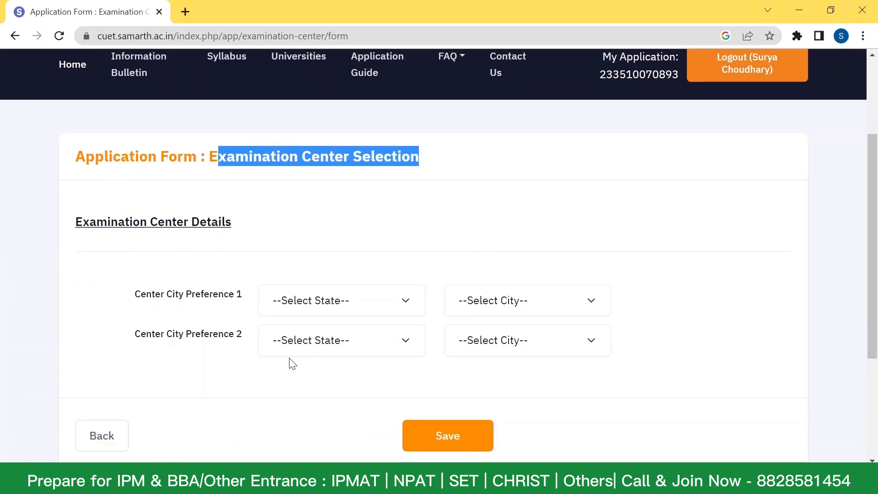
{"action": "left_click", "coordinate": [354, 303]}
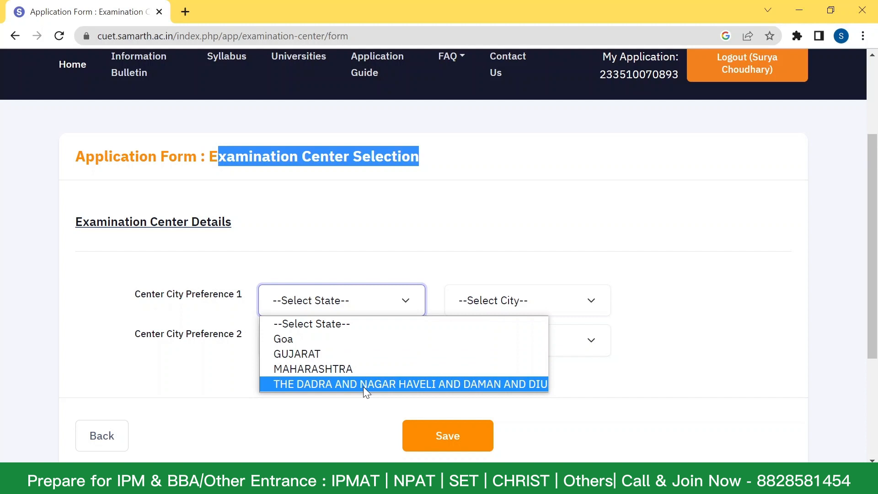
{"action": "left_click", "coordinate": [371, 368]}
{"action": "left_click", "coordinate": [519, 304]}
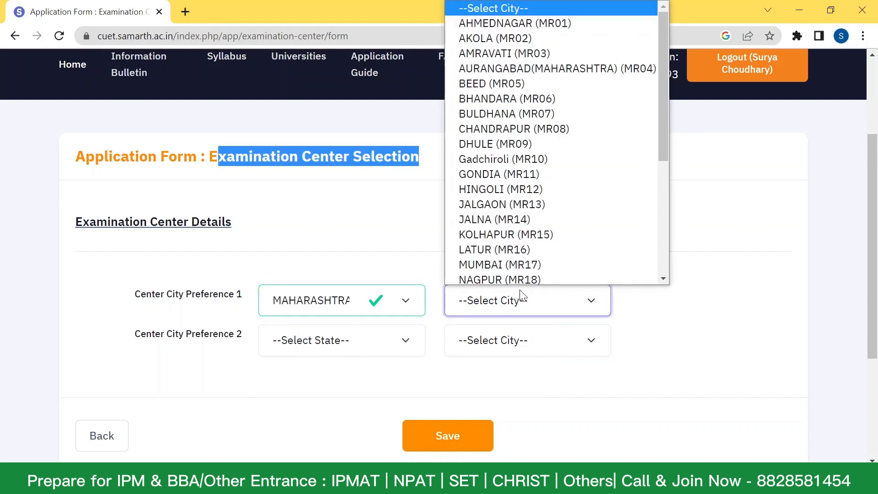
{"action": "key", "text": "p"}
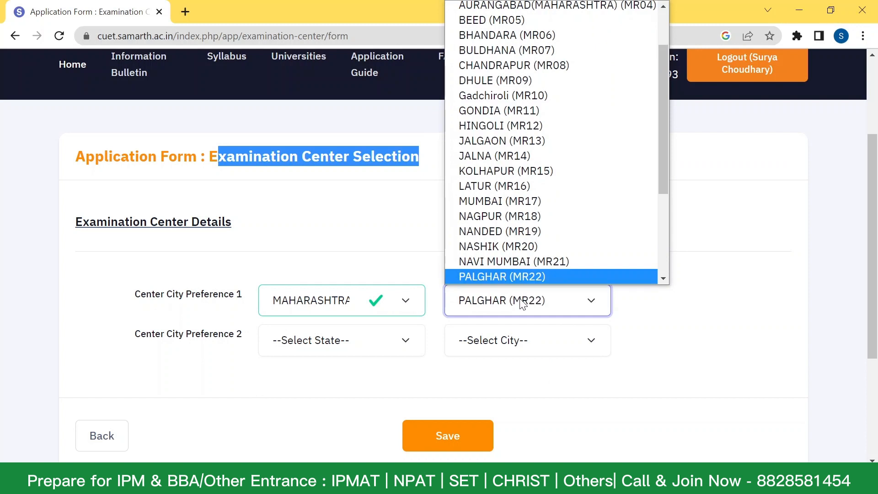
{"action": "left_click", "coordinate": [525, 281]}
{"action": "left_click", "coordinate": [562, 299]}
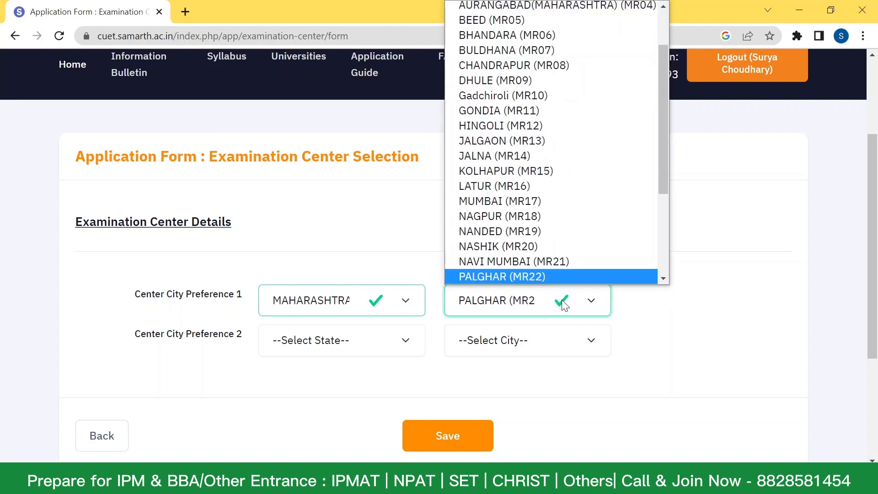
{"action": "key", "text": "m"}
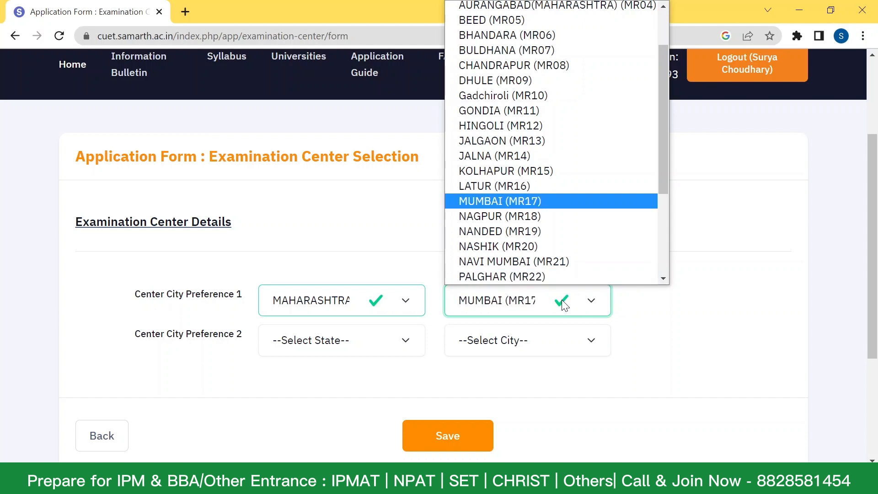
{"action": "left_click", "coordinate": [563, 304]}
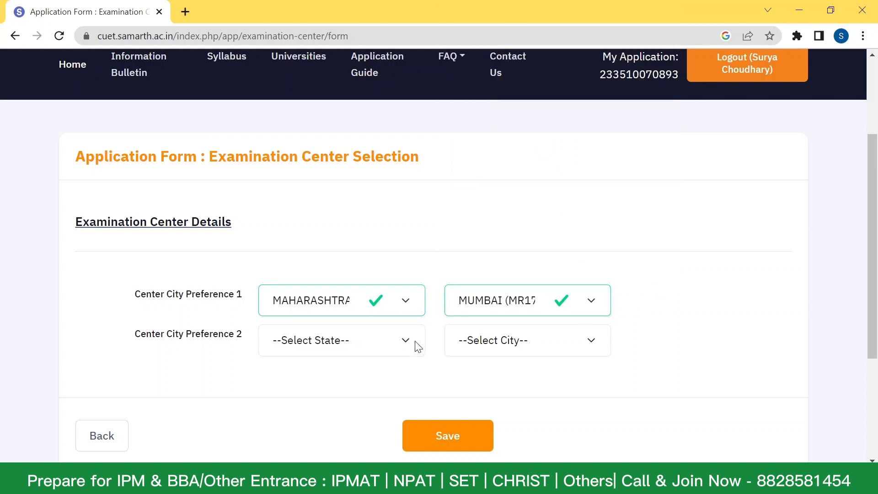
Set centre preference 2 to MAHARASHTRA – PALGHAR (MR22).
{"action": "left_click", "coordinate": [327, 342]}
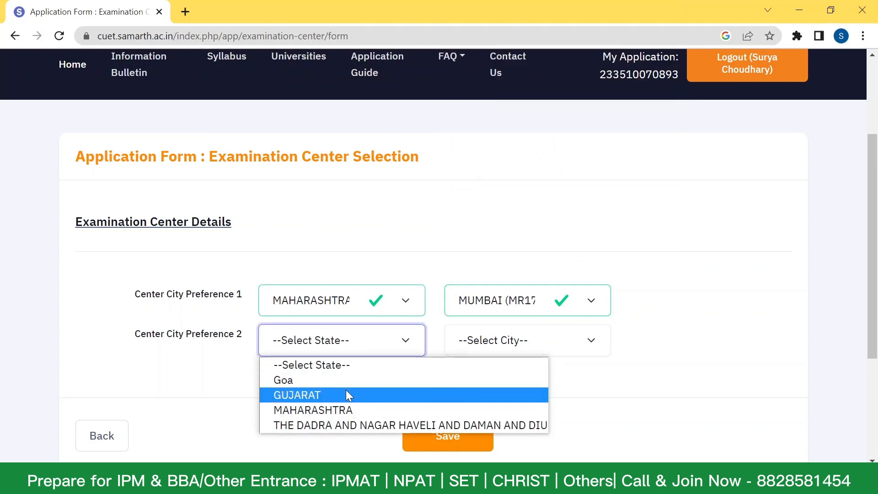
{"action": "left_click", "coordinate": [355, 408]}
{"action": "left_click", "coordinate": [516, 339]}
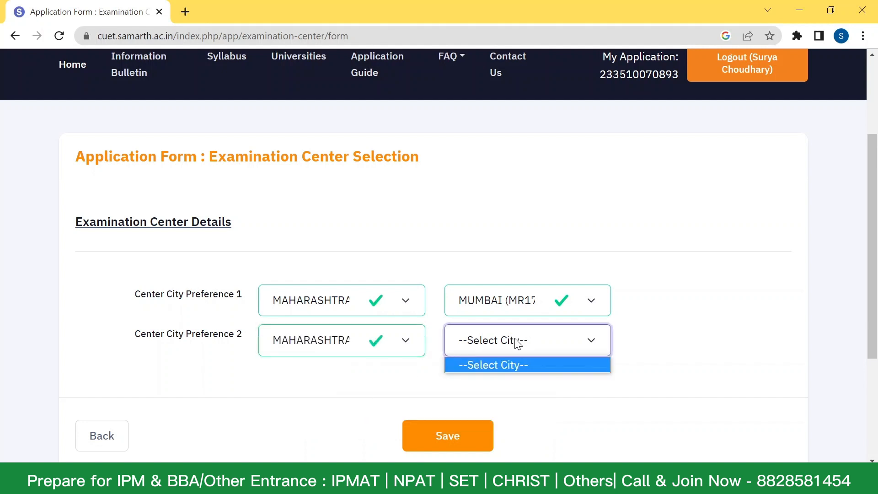
{"action": "left_click", "coordinate": [517, 366]}
{"action": "left_click", "coordinate": [532, 336]}
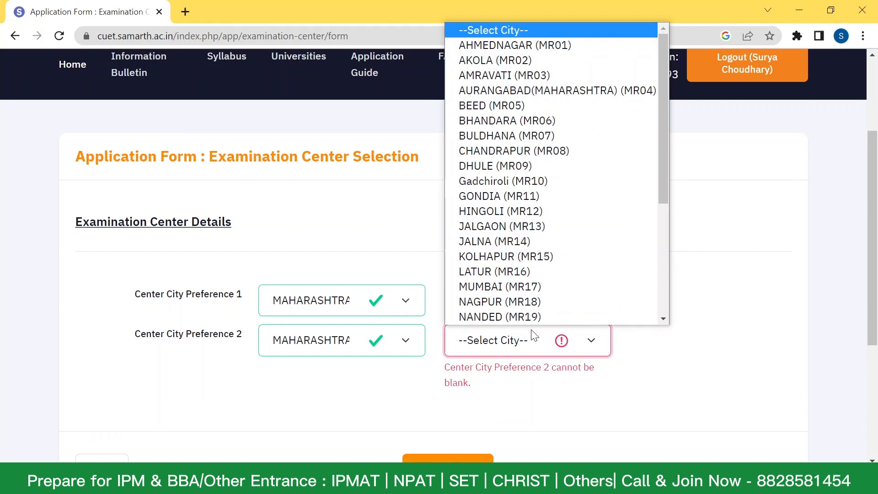
{"action": "key", "text": "p"}
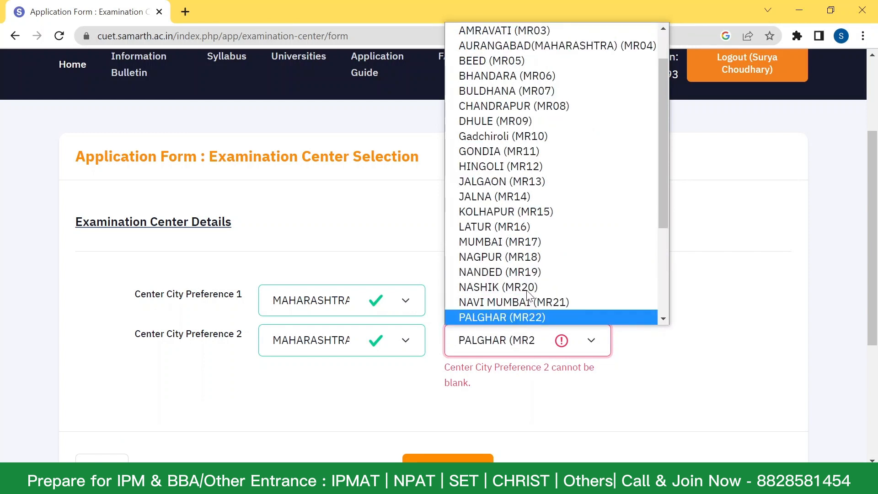
{"action": "key", "text": "Return"}
{"action": "left_click", "coordinate": [695, 312]}
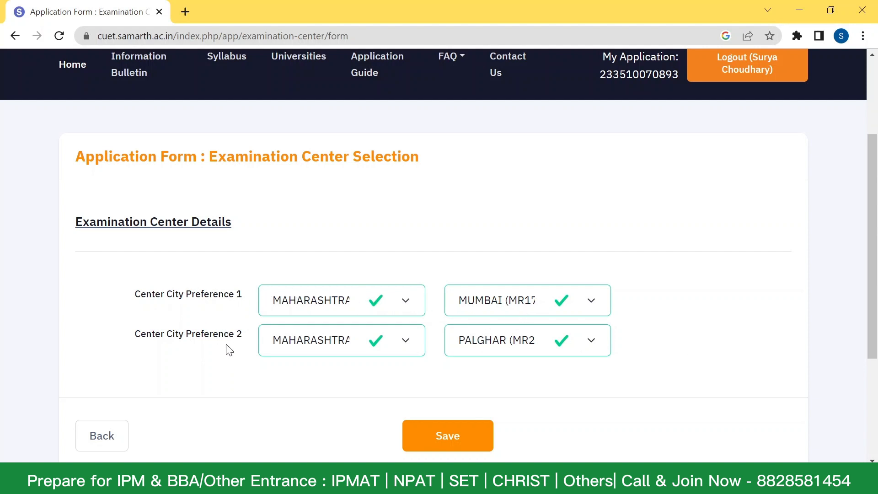
{"action": "scroll", "coordinate": [541, 270], "scroll_direction": "down", "scroll_amount": 3}
Save the Mumbai and Palghar centre preferences, review them, and continue to University / Programme Selection.
{"action": "left_click", "coordinate": [468, 301]}
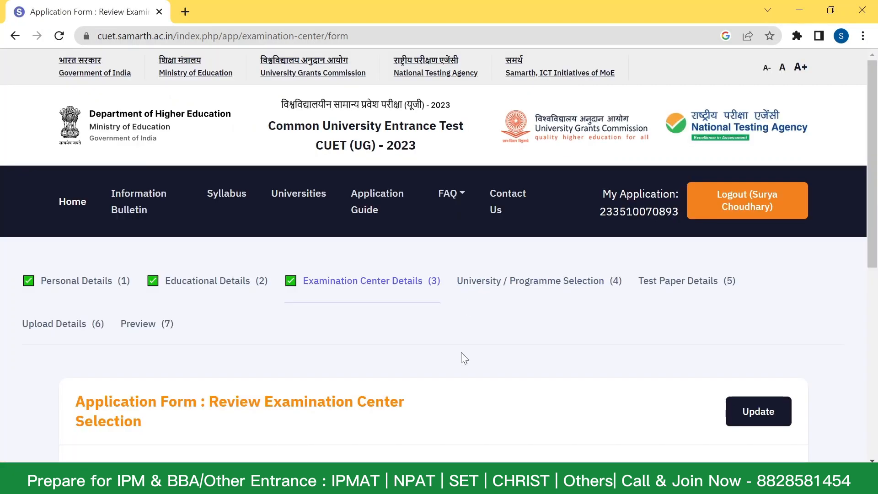
{"action": "scroll", "coordinate": [481, 341], "scroll_direction": "down", "scroll_amount": 6}
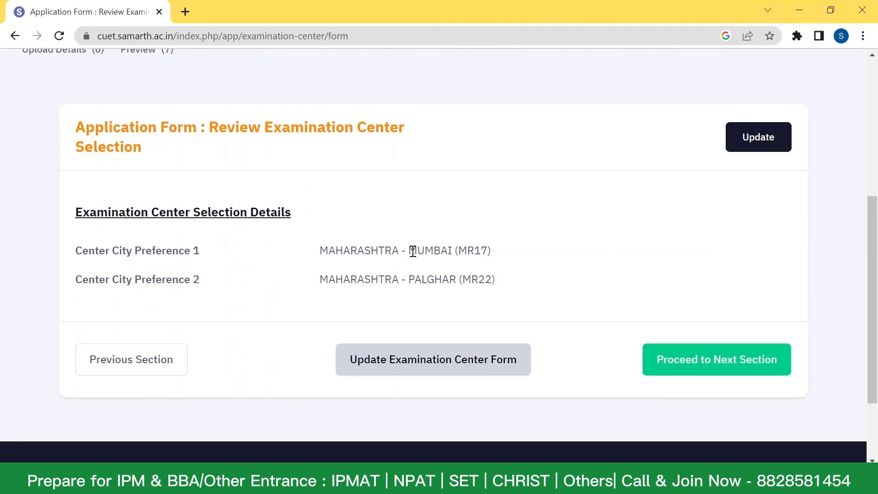
{"action": "left_click_drag", "start_coordinate": [411, 247], "coordinate": [515, 288]}
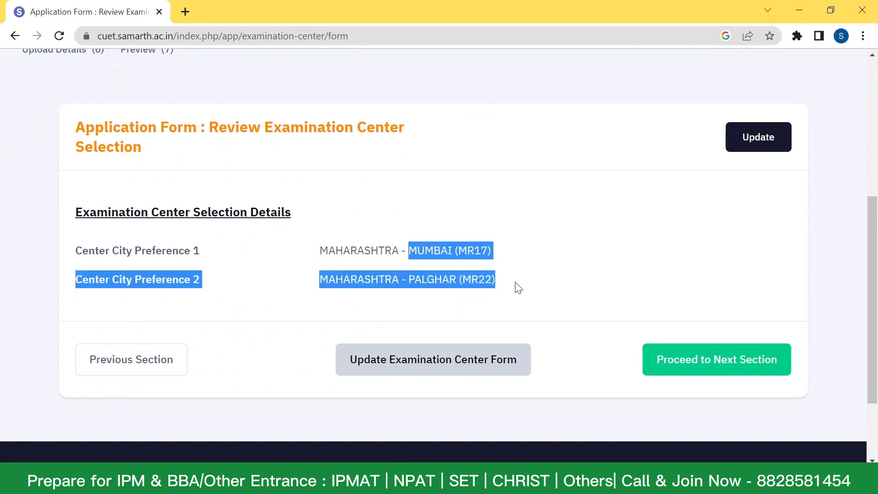
{"action": "left_click", "coordinate": [516, 288]}
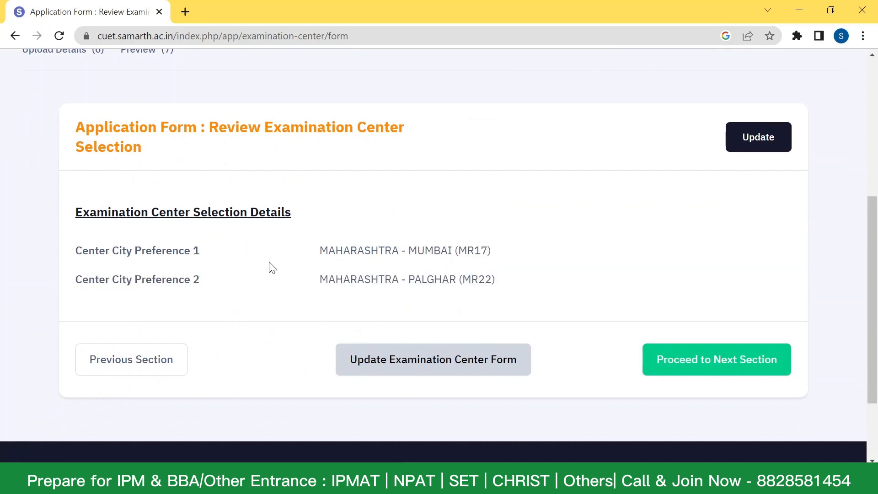
{"action": "left_click", "coordinate": [675, 363]}
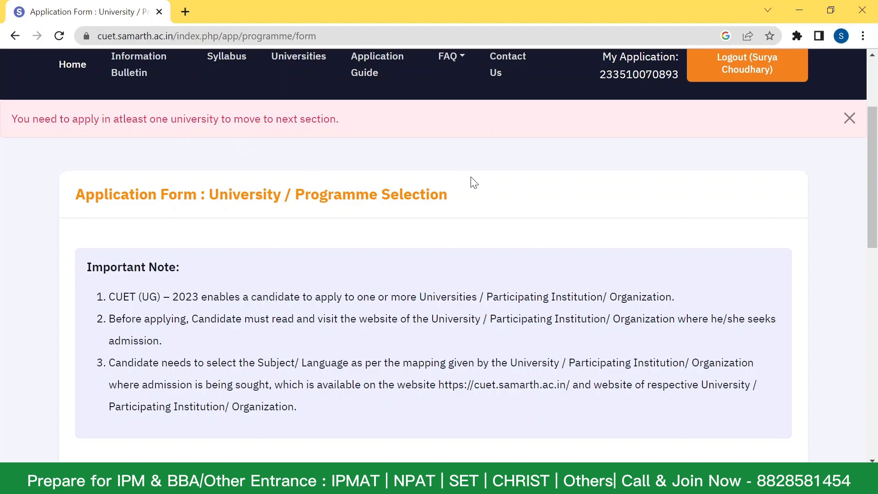
Read the note on applying to several universities and pick DR. A.P.J. Abdul Kalam Technical University.
{"action": "scroll", "coordinate": [474, 182], "scroll_direction": "down", "scroll_amount": 3}
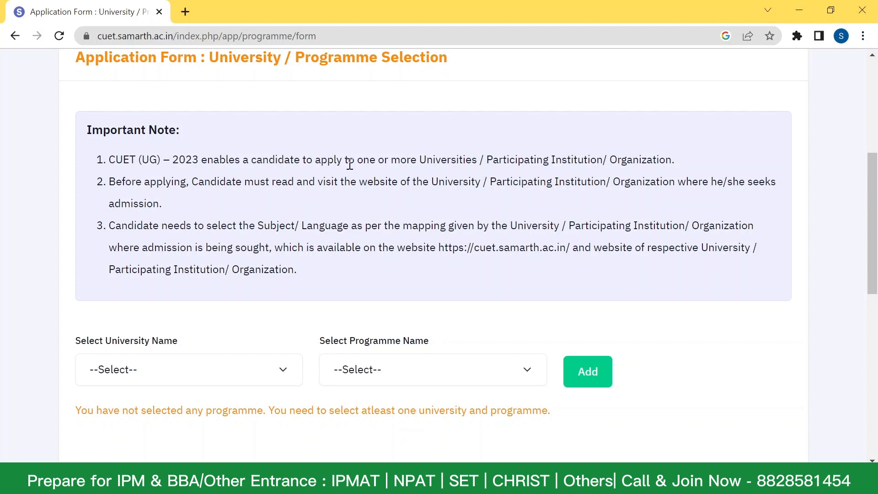
{"action": "left_click_drag", "start_coordinate": [355, 163], "coordinate": [698, 161]}
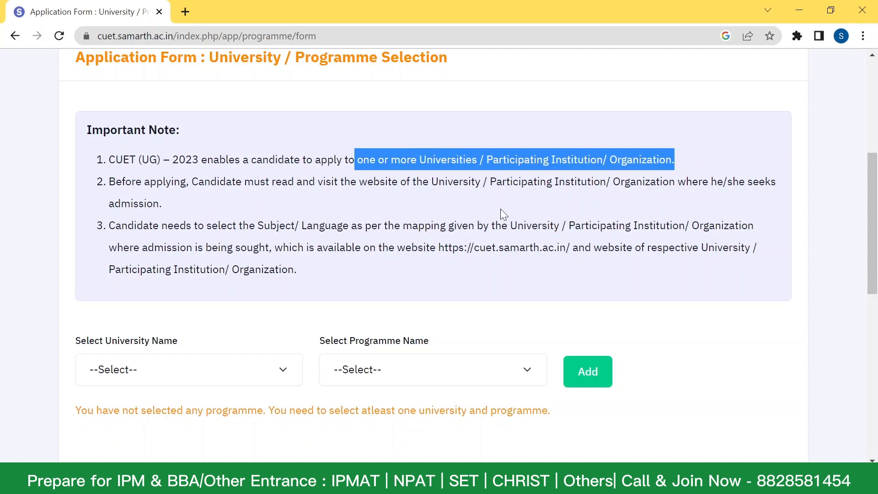
{"action": "scroll", "coordinate": [500, 209], "scroll_direction": "down", "scroll_amount": 4}
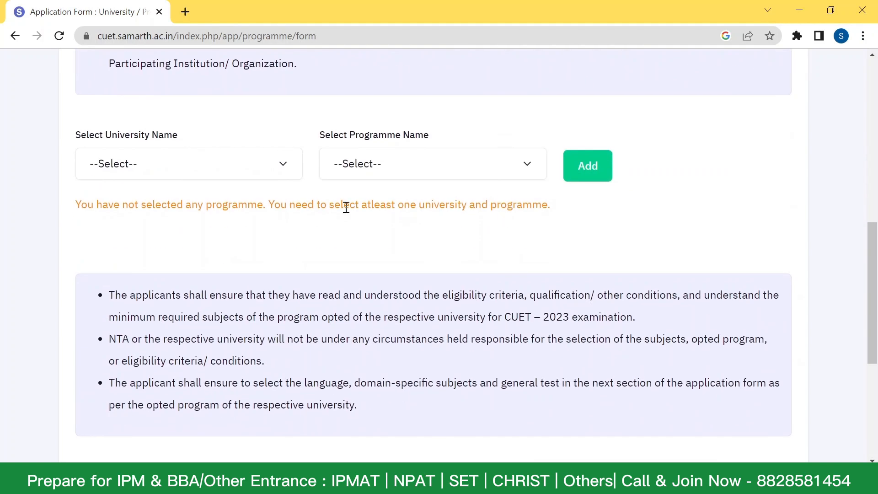
{"action": "left_click", "coordinate": [223, 172]}
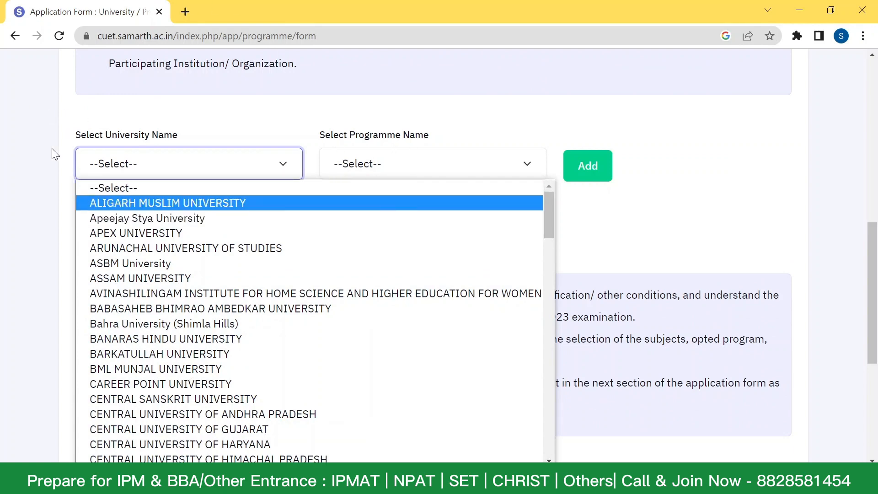
{"action": "scroll", "coordinate": [287, 292], "scroll_direction": "down", "scroll_amount": 6}
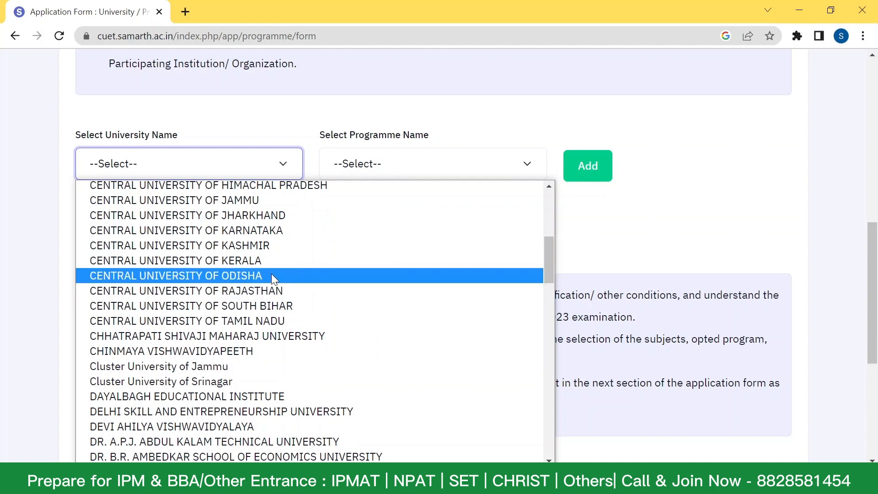
{"action": "scroll", "coordinate": [273, 279], "scroll_direction": "down", "scroll_amount": 3}
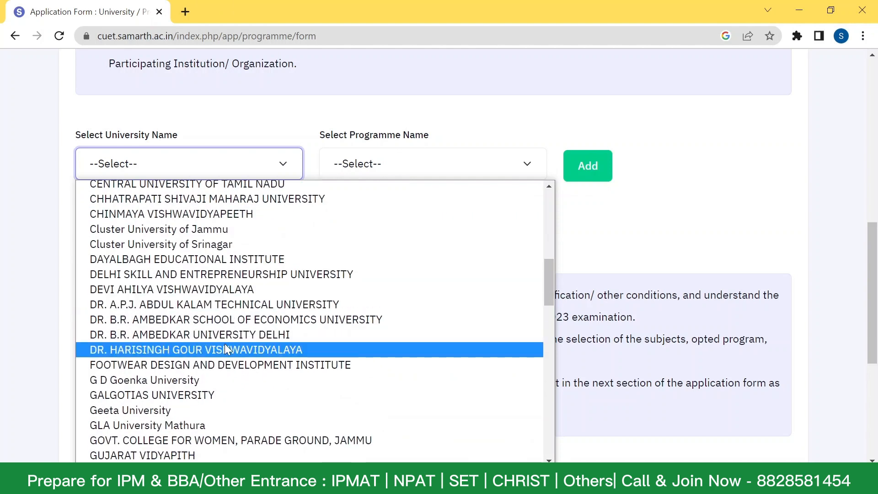
{"action": "left_click", "coordinate": [246, 305]}
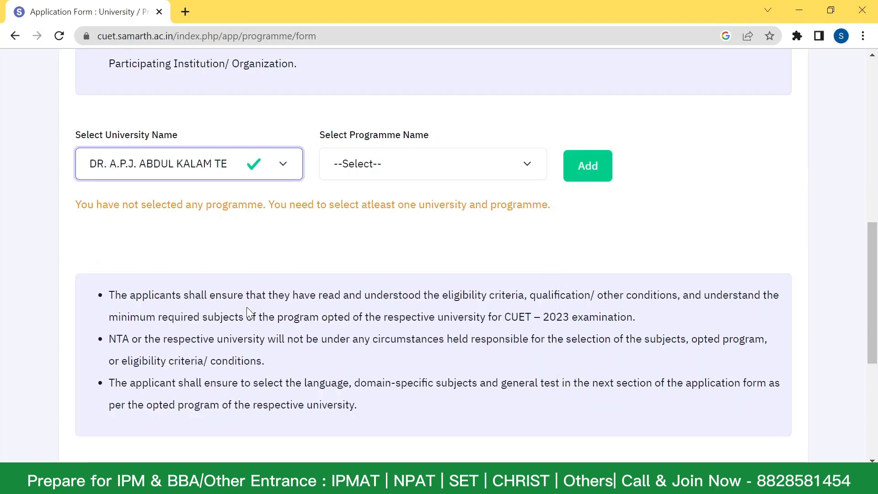
Browse that university's programmes, switch to Central Sanskrit University, and open a new browser tab.
{"action": "left_click", "coordinate": [224, 165]}
{"action": "left_click", "coordinate": [223, 168]}
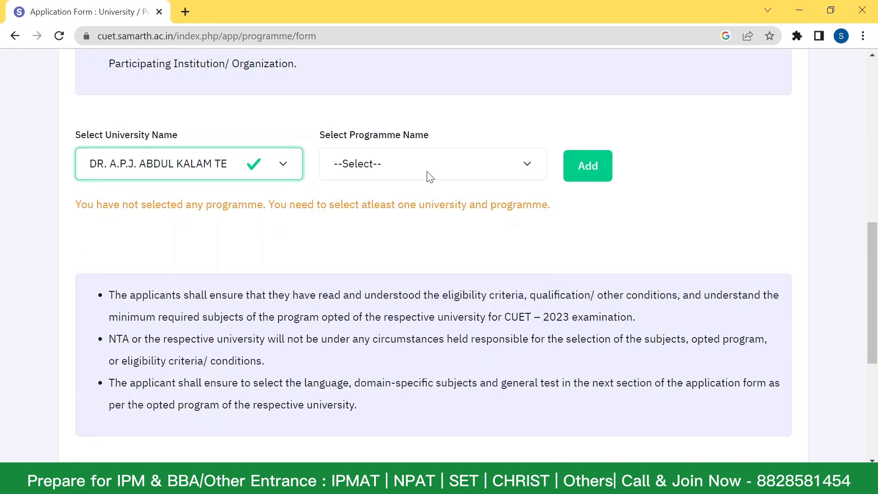
{"action": "left_click", "coordinate": [426, 174]}
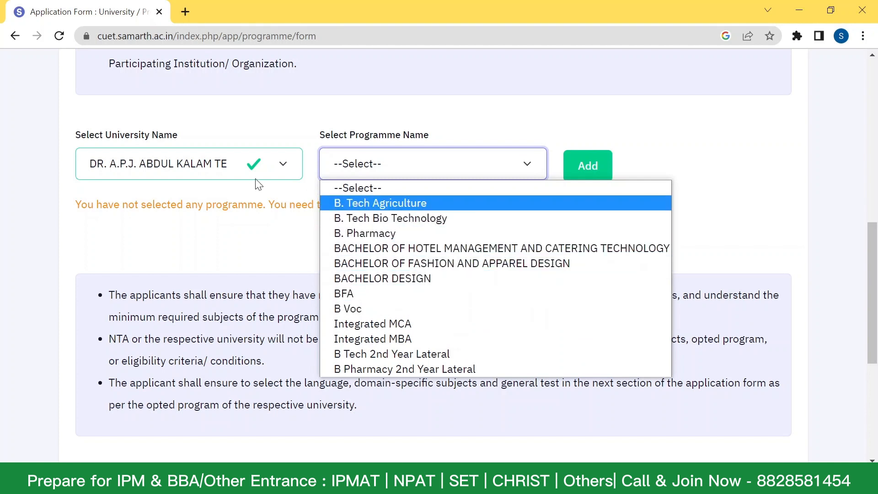
{"action": "left_click", "coordinate": [239, 164]}
{"action": "left_click", "coordinate": [226, 166]}
{"action": "scroll", "coordinate": [213, 231], "scroll_direction": "up", "scroll_amount": 3}
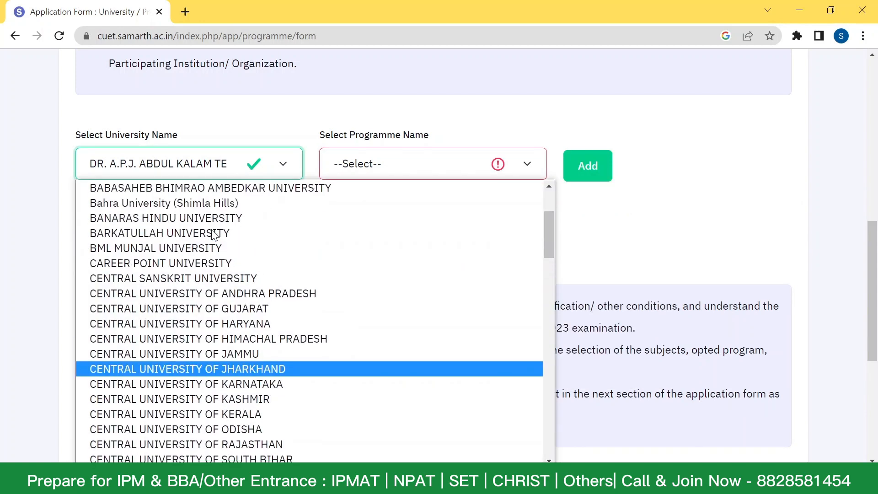
{"action": "left_click", "coordinate": [225, 279]}
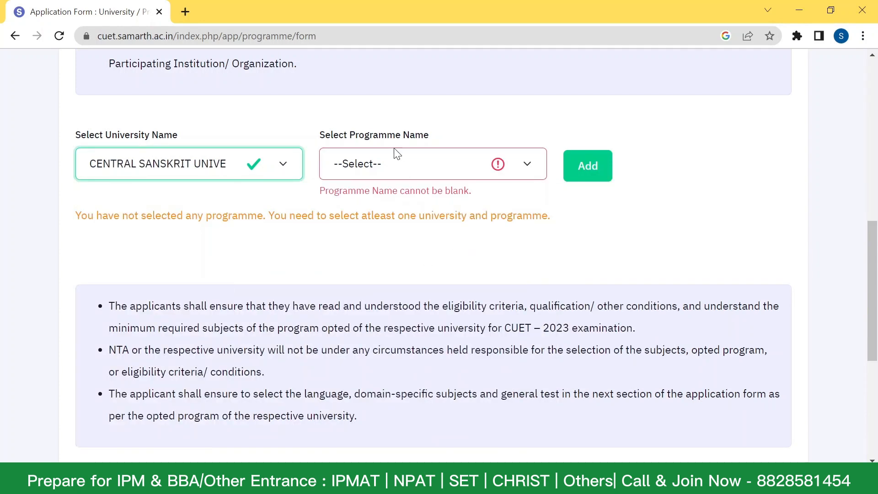
{"action": "left_click", "coordinate": [187, 11]}
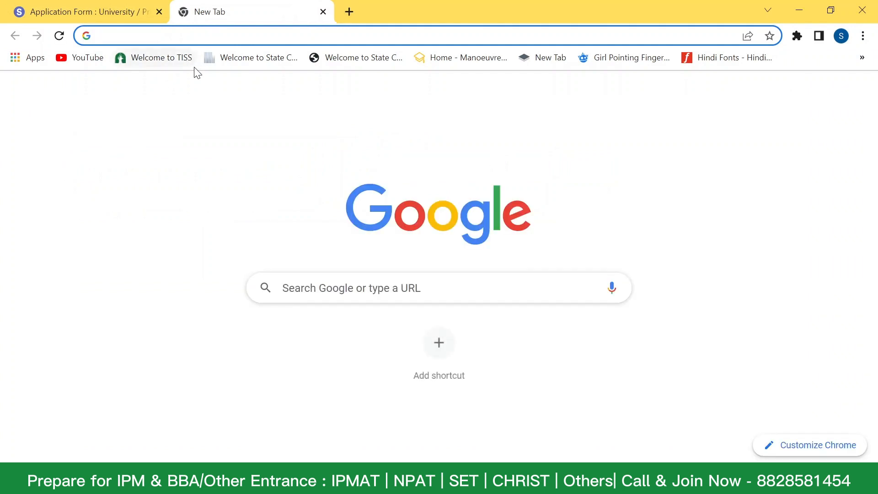
Load the CUET (UG) 2023 site in the new tab and browse the Participating Universities list.
{"action": "left_click", "coordinate": [256, 58]}
{"action": "left_click", "coordinate": [293, 193]}
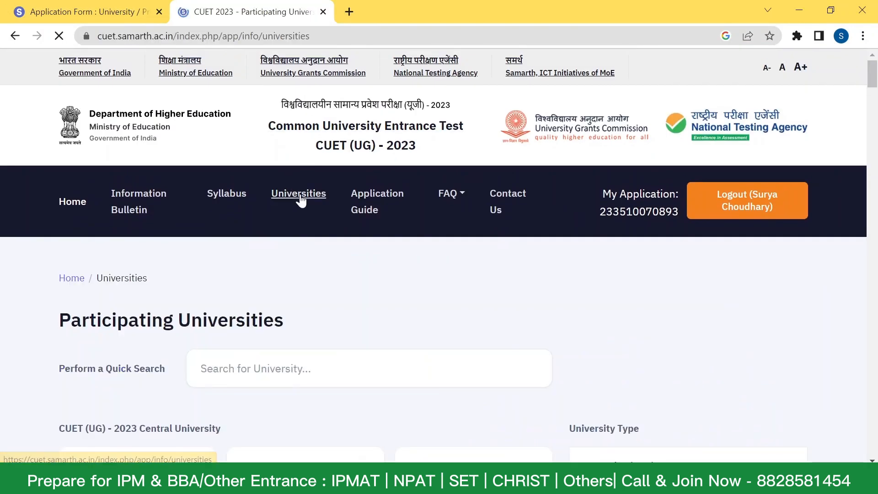
{"action": "scroll", "coordinate": [301, 195], "scroll_direction": "down", "scroll_amount": 4}
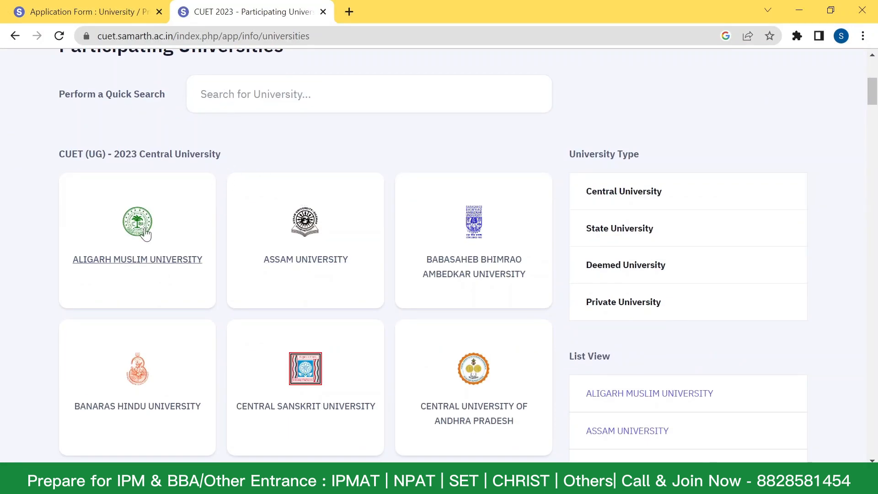
{"action": "scroll", "coordinate": [152, 248], "scroll_direction": "down", "scroll_amount": 3}
{"action": "scroll", "coordinate": [153, 248], "scroll_direction": "down", "scroll_amount": 15}
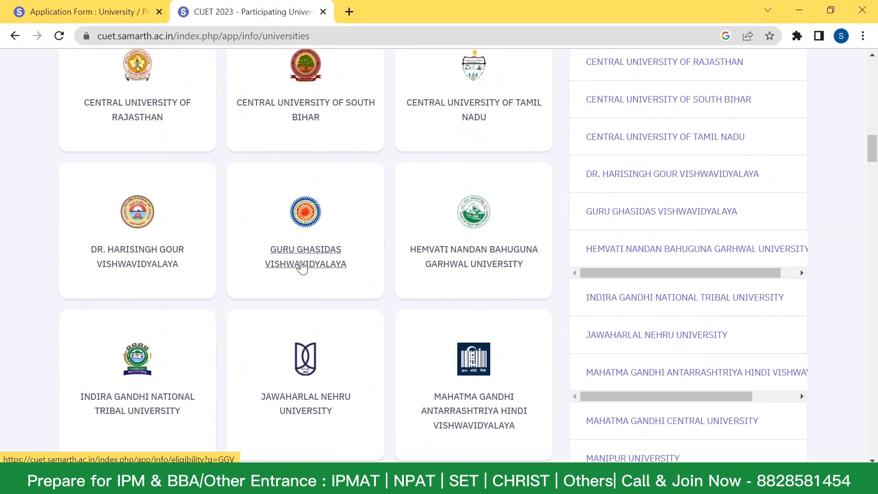
{"action": "scroll", "coordinate": [299, 264], "scroll_direction": "up", "scroll_amount": 18}
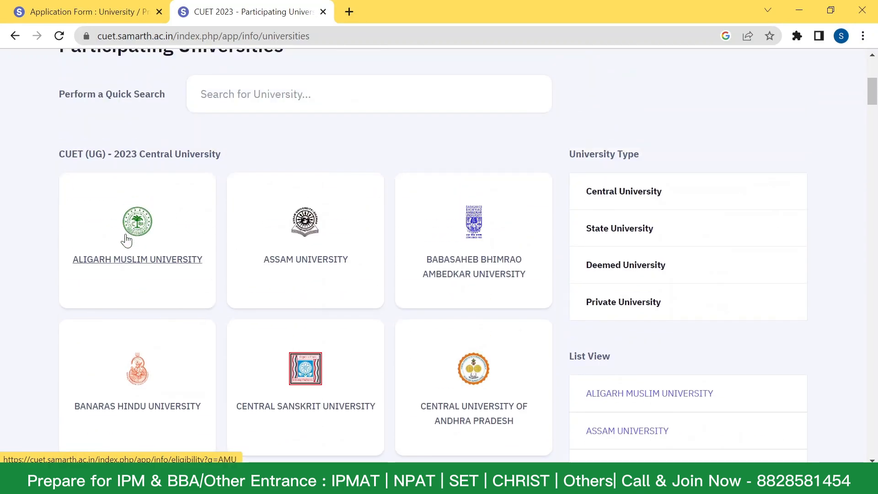
Open Aligarh Muslim University's eligibility page and look over its programme table.
{"action": "left_click", "coordinate": [137, 259]}
{"action": "scroll", "coordinate": [387, 208], "scroll_direction": "down", "scroll_amount": 15}
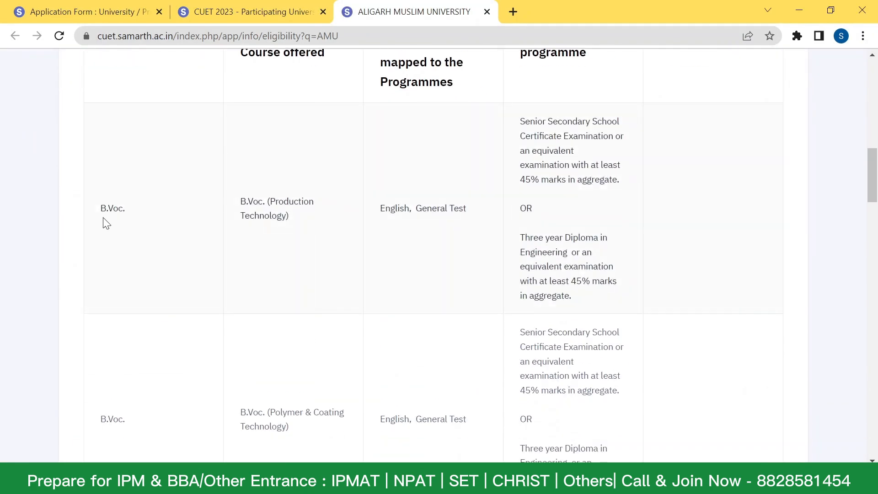
{"action": "scroll", "coordinate": [549, 147], "scroll_direction": "up", "scroll_amount": 3}
{"action": "left_click_drag", "start_coordinate": [520, 167], "coordinate": [621, 199]}
{"action": "left_click", "coordinate": [512, 219]}
{"action": "scroll", "coordinate": [461, 183], "scroll_direction": "down", "scroll_amount": 4}
{"action": "scroll", "coordinate": [431, 232], "scroll_direction": "up", "scroll_amount": 5}
{"action": "scroll", "coordinate": [397, 231], "scroll_direction": "down", "scroll_amount": 2}
{"action": "scroll", "coordinate": [387, 230], "scroll_direction": "up", "scroll_amount": 1}
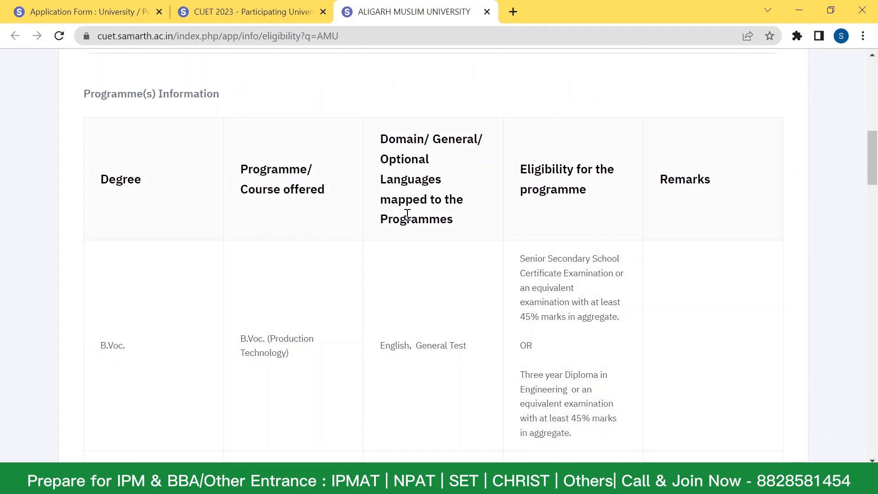
Review the AMU required-subjects column, then return to the Application Form tab.
{"action": "left_click_drag", "start_coordinate": [379, 140], "coordinate": [468, 216]}
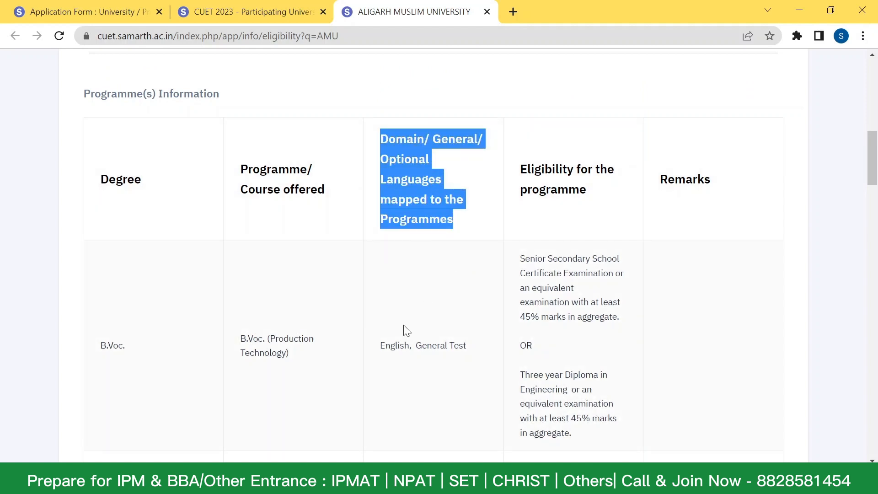
{"action": "left_click_drag", "start_coordinate": [383, 351], "coordinate": [473, 377]}
{"action": "left_click", "coordinate": [473, 378]}
{"action": "scroll", "coordinate": [474, 380], "scroll_direction": "down", "scroll_amount": 3}
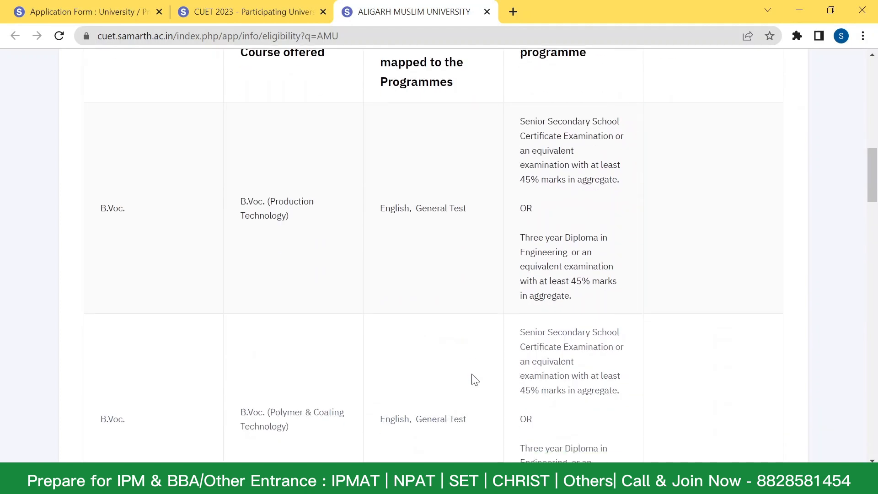
{"action": "scroll", "coordinate": [474, 379], "scroll_direction": "down", "scroll_amount": 14}
{"action": "scroll", "coordinate": [474, 336], "scroll_direction": "down", "scroll_amount": 15}
{"action": "scroll", "coordinate": [474, 336], "scroll_direction": "down", "scroll_amount": 3}
{"action": "scroll", "coordinate": [474, 336], "scroll_direction": "up", "scroll_amount": 20}
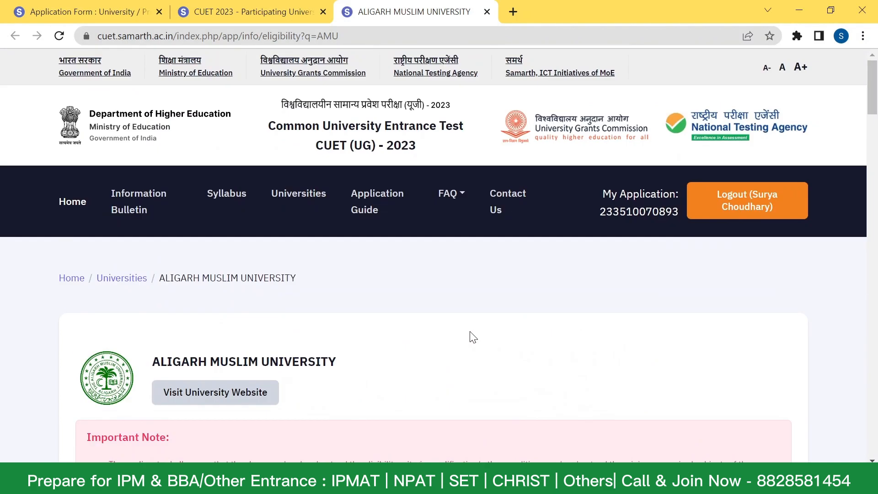
{"action": "left_click", "coordinate": [283, 12]}
{"action": "scroll", "coordinate": [303, 261], "scroll_direction": "up", "scroll_amount": 5}
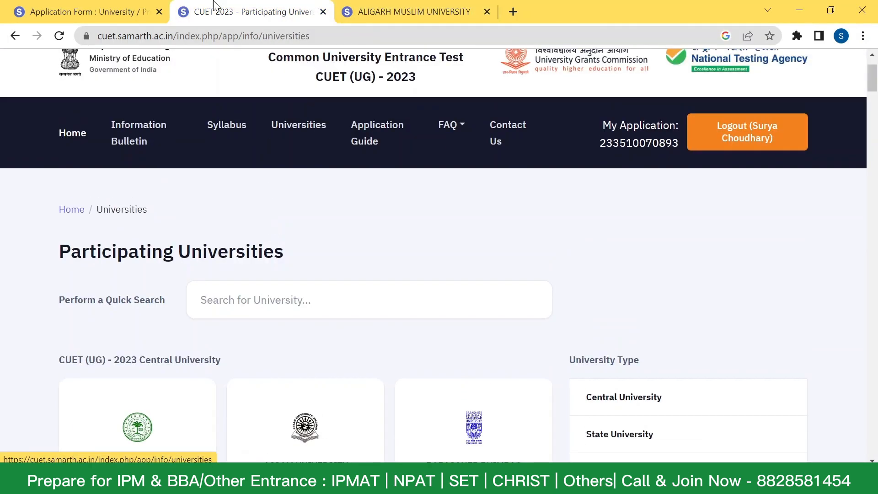
{"action": "left_click", "coordinate": [114, 12]}
Add Aligarh Muslim University's B.A. (Hons.) Hindi to the selection and open its eligibility link.
{"action": "left_click", "coordinate": [214, 166]}
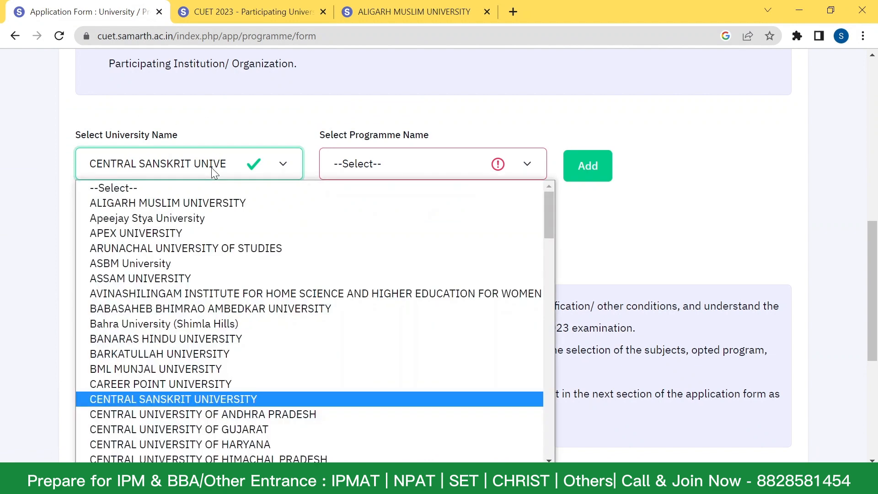
{"action": "left_click", "coordinate": [211, 204]}
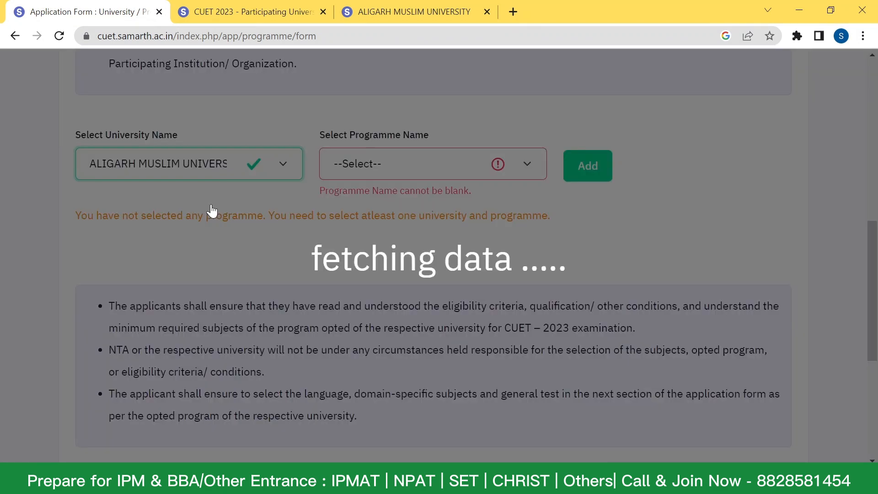
{"action": "left_click", "coordinate": [395, 174]}
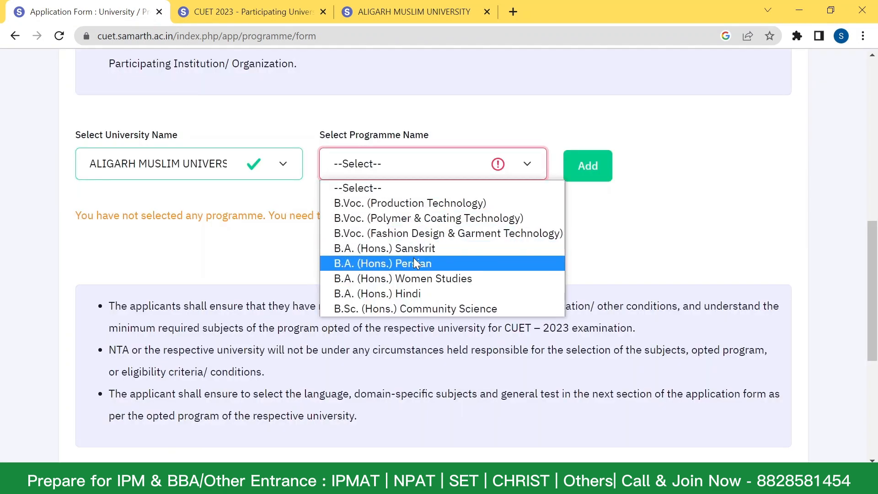
{"action": "left_click", "coordinate": [432, 293]}
{"action": "left_click", "coordinate": [593, 172]}
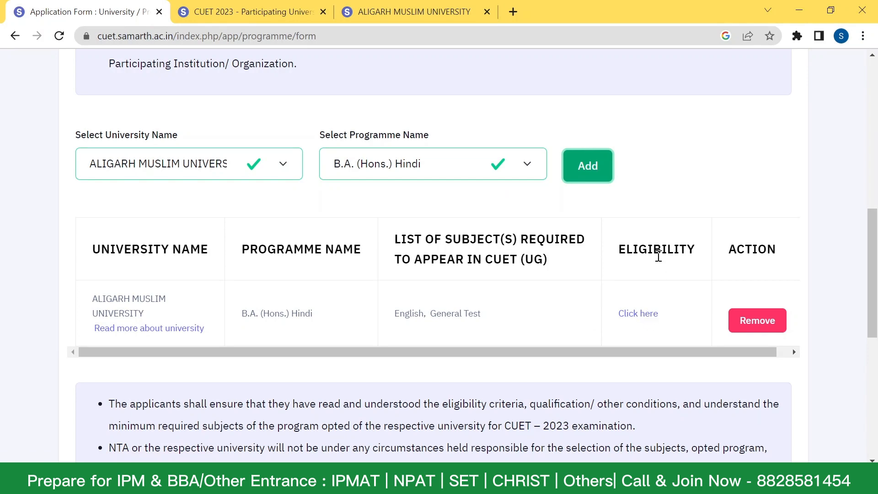
{"action": "left_click", "coordinate": [642, 314]}
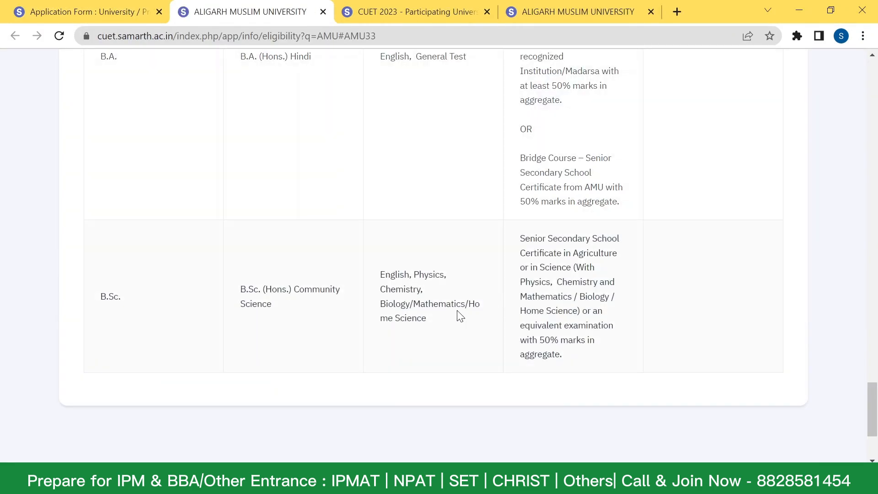
Read AMU's B.A. (Hons.) Hindi eligibility: 50% aggregate in Senior Secondary, plus the bridge course condition.
{"action": "scroll", "coordinate": [386, 80], "scroll_direction": "up", "scroll_amount": 1}
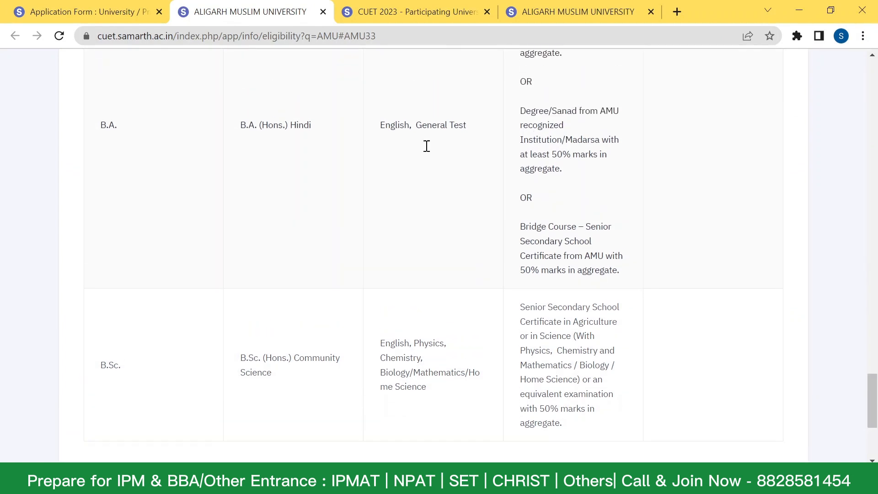
{"action": "left_click_drag", "start_coordinate": [386, 128], "coordinate": [476, 181]}
{"action": "left_click", "coordinate": [478, 181]}
{"action": "scroll", "coordinate": [544, 137], "scroll_direction": "up", "scroll_amount": 1}
{"action": "scroll", "coordinate": [548, 150], "scroll_direction": "up", "scroll_amount": 2}
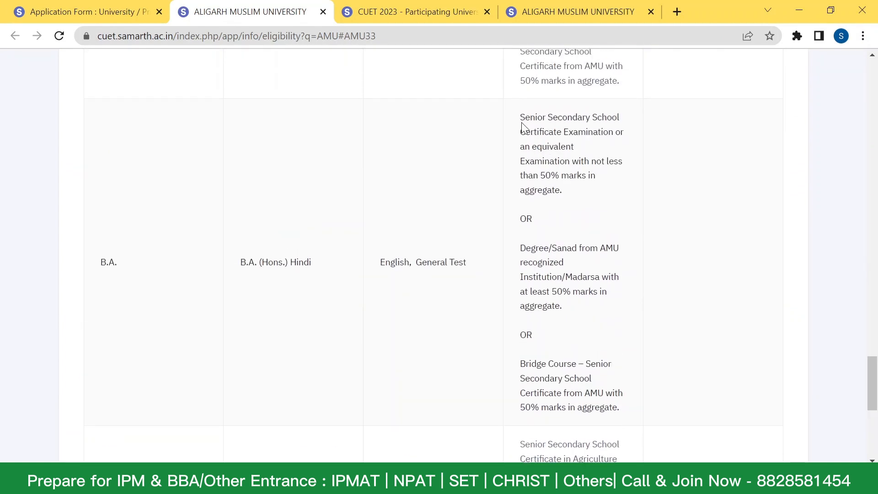
{"action": "left_click_drag", "start_coordinate": [518, 119], "coordinate": [577, 192]}
{"action": "scroll", "coordinate": [581, 215], "scroll_direction": "down", "scroll_amount": 1}
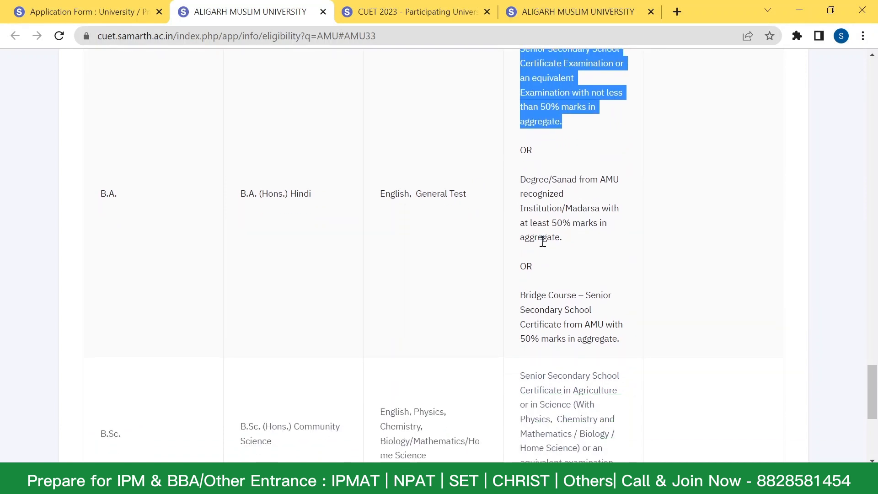
{"action": "left_click_drag", "start_coordinate": [521, 295], "coordinate": [620, 339]}
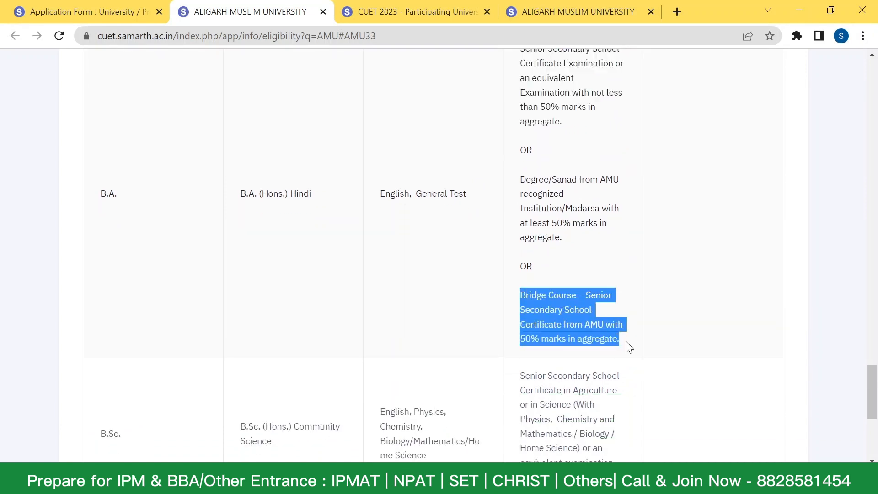
Add TISS's BS in Analytics And Sustainability Studies, Mumbai Campus, on the Application Form tab.
{"action": "left_click", "coordinate": [113, 5]}
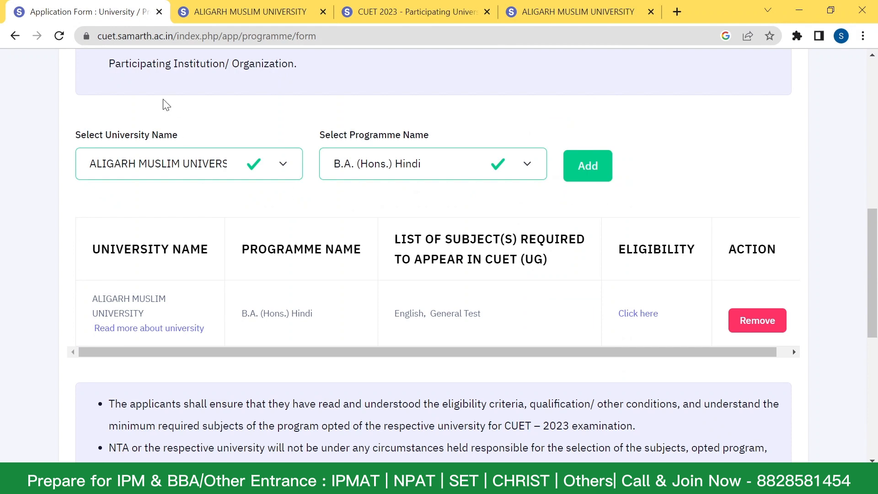
{"action": "left_click", "coordinate": [161, 170]}
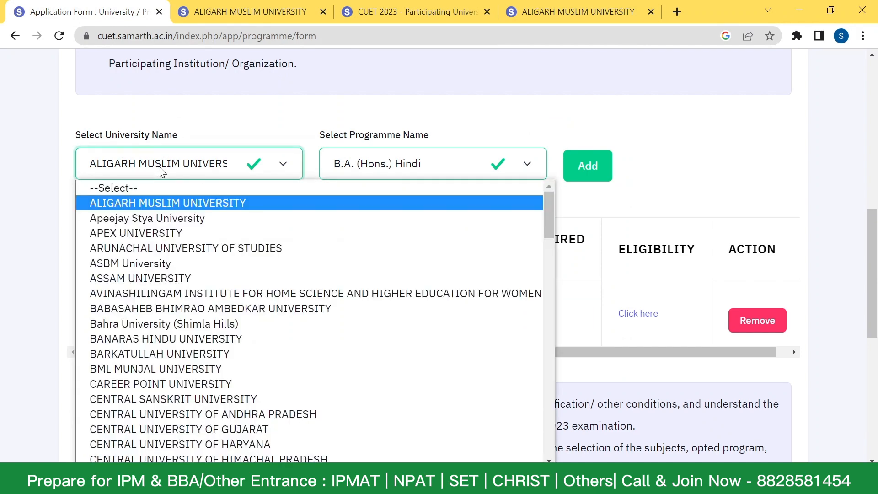
{"action": "key", "text": "t"}
{"action": "key", "text": "Return"}
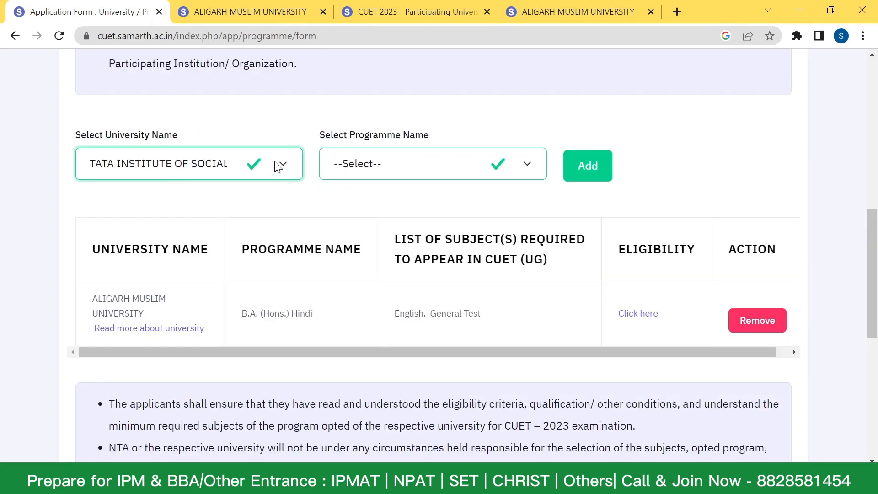
{"action": "left_click", "coordinate": [380, 171]}
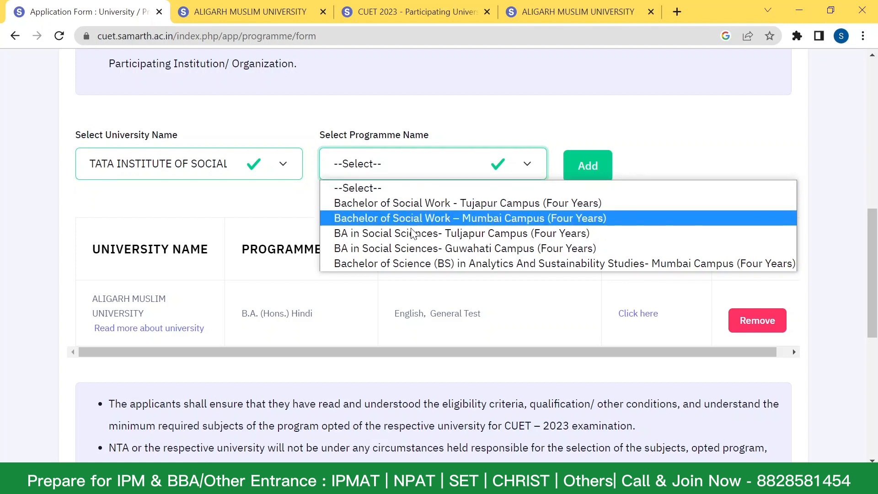
{"action": "left_click", "coordinate": [420, 266]}
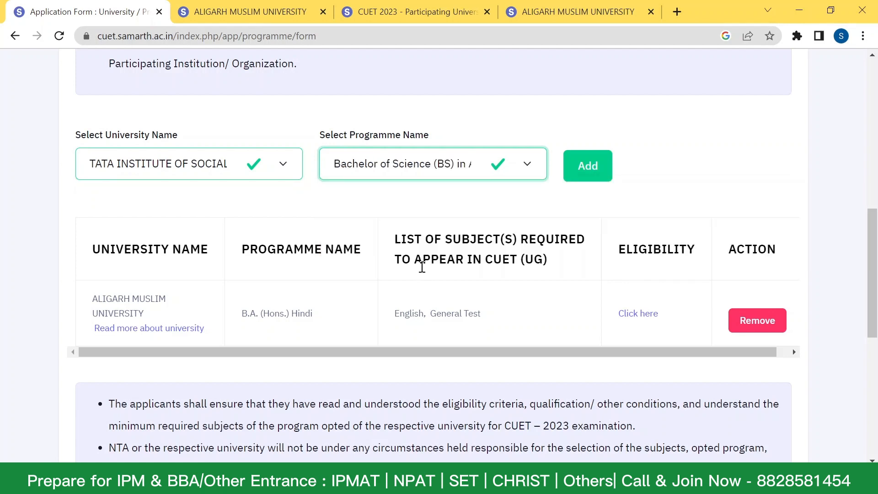
{"action": "left_click", "coordinate": [586, 174]}
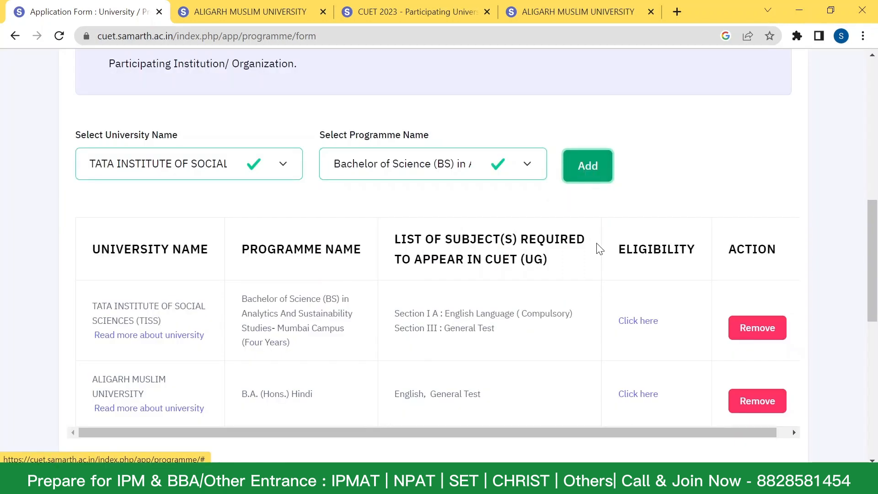
{"action": "scroll", "coordinate": [584, 363], "scroll_direction": "down", "scroll_amount": 3}
{"action": "scroll", "coordinate": [584, 286], "scroll_direction": "down", "scroll_amount": 3}
{"action": "scroll", "coordinate": [330, 199], "scroll_direction": "down", "scroll_amount": 3}
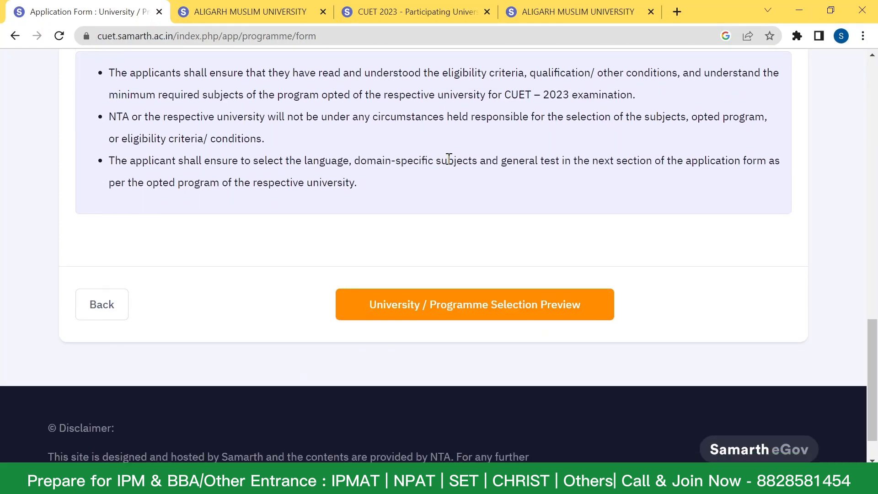
{"action": "scroll", "coordinate": [444, 178], "scroll_direction": "down", "scroll_amount": 1}
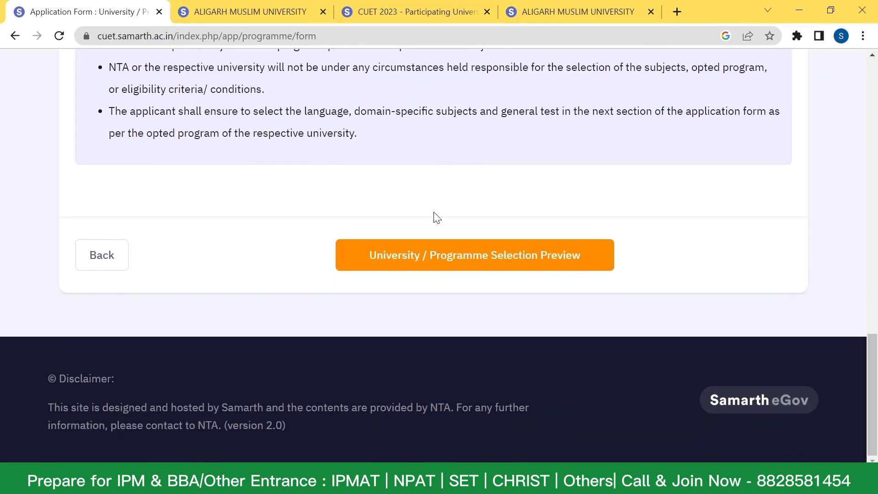
Preview the selection listing both programmes and proceed to the test paper section.
{"action": "left_click", "coordinate": [470, 262]}
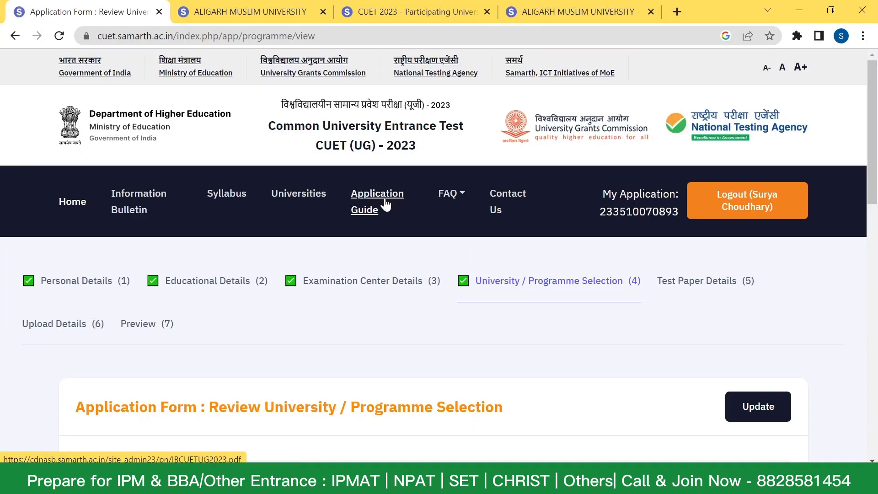
{"action": "scroll", "coordinate": [386, 204], "scroll_direction": "down", "scroll_amount": 15}
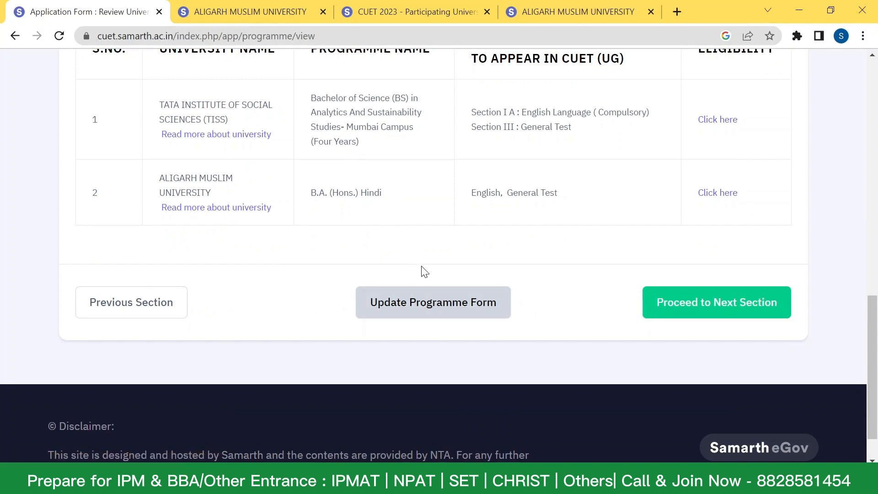
{"action": "left_click", "coordinate": [712, 304]}
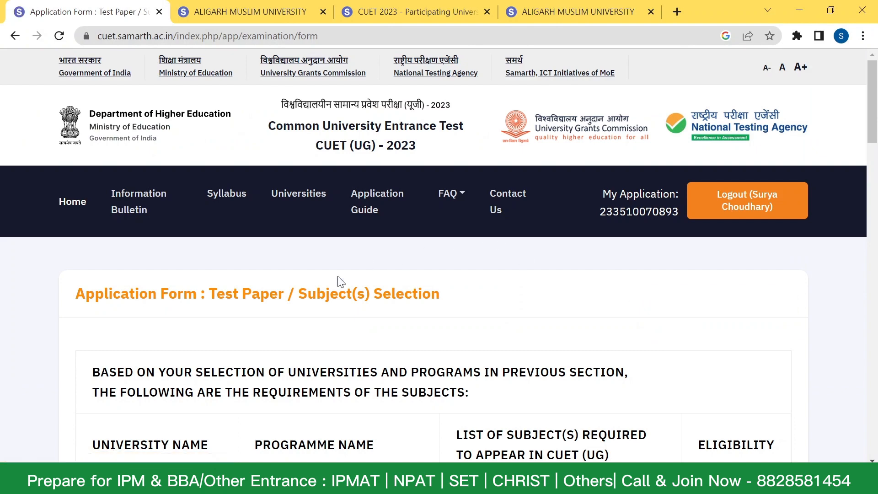
{"action": "left_click_drag", "start_coordinate": [227, 292], "coordinate": [473, 306]}
{"action": "left_click", "coordinate": [472, 306]}
{"action": "scroll", "coordinate": [471, 269], "scroll_direction": "down", "scroll_amount": 1}
{"action": "scroll", "coordinate": [471, 268], "scroll_direction": "down", "scroll_amount": 4}
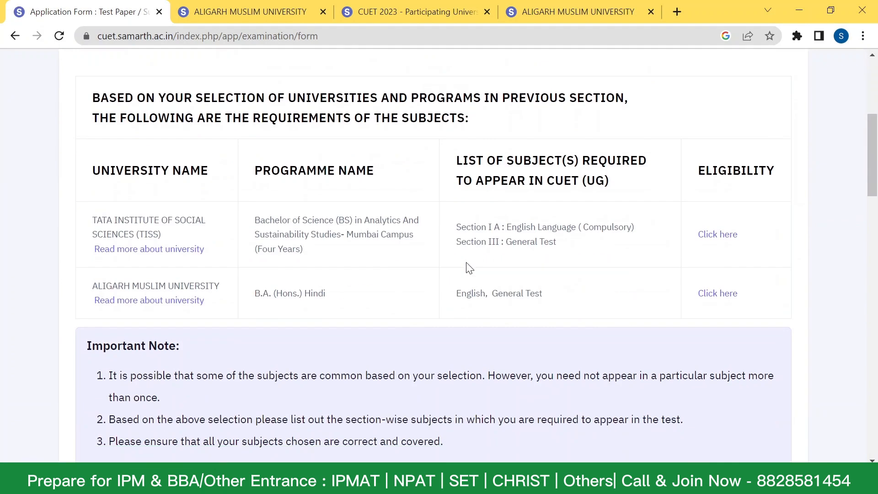
{"action": "scroll", "coordinate": [238, 165], "scroll_direction": "up", "scroll_amount": 1}
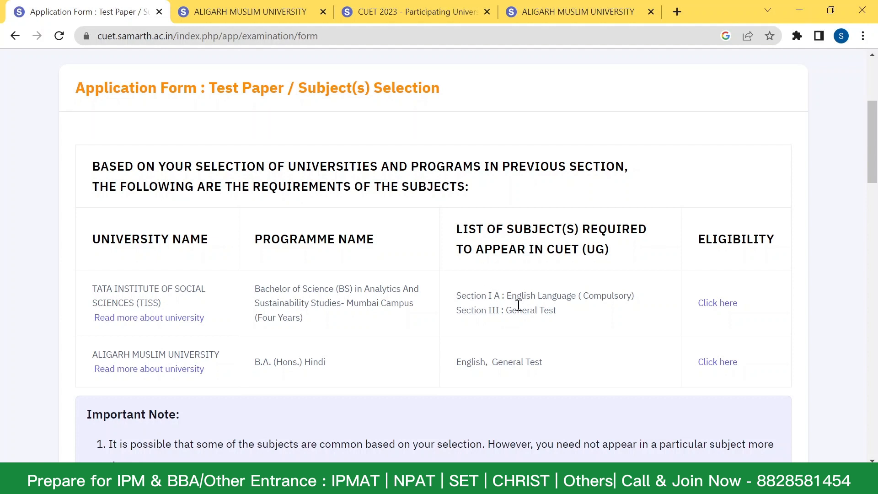
{"action": "left_click_drag", "start_coordinate": [458, 295], "coordinate": [642, 293]}
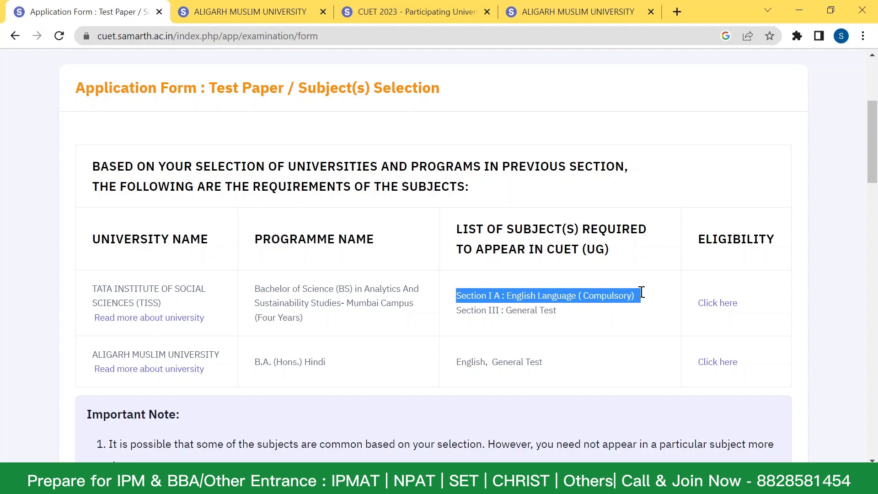
{"action": "left_click", "coordinate": [469, 341]}
{"action": "left_click_drag", "start_coordinate": [459, 315], "coordinate": [567, 320]}
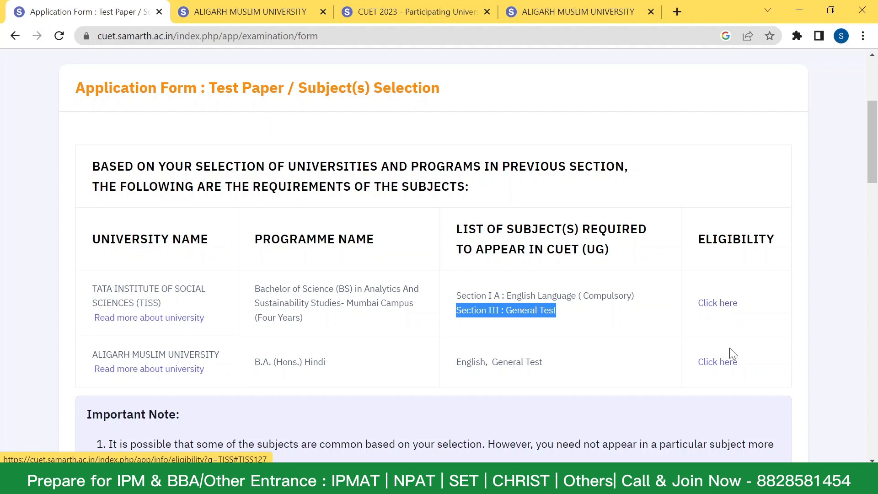
{"action": "scroll", "coordinate": [564, 242], "scroll_direction": "down", "scroll_amount": 3}
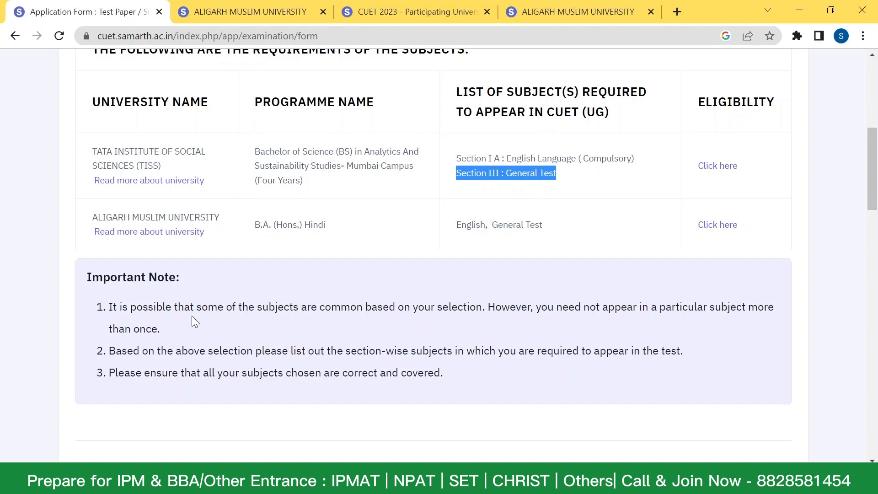
{"action": "left_click_drag", "start_coordinate": [172, 350], "coordinate": [428, 363]}
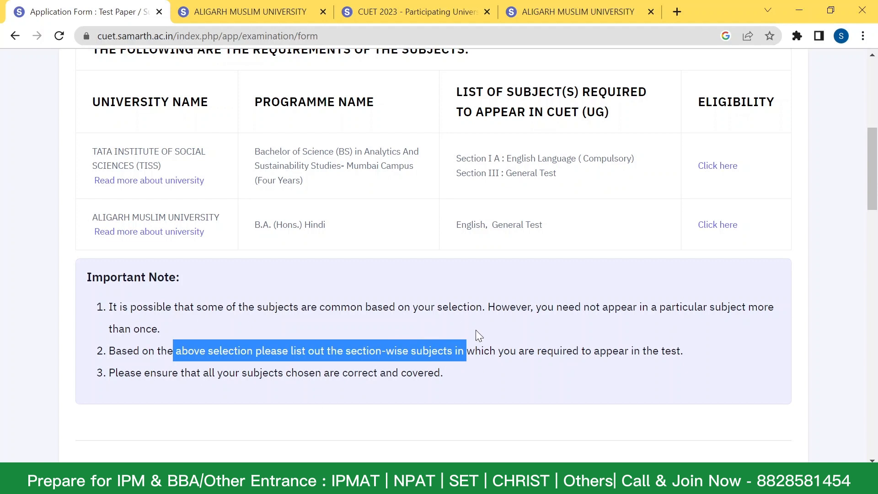
{"action": "left_click", "coordinate": [433, 295]}
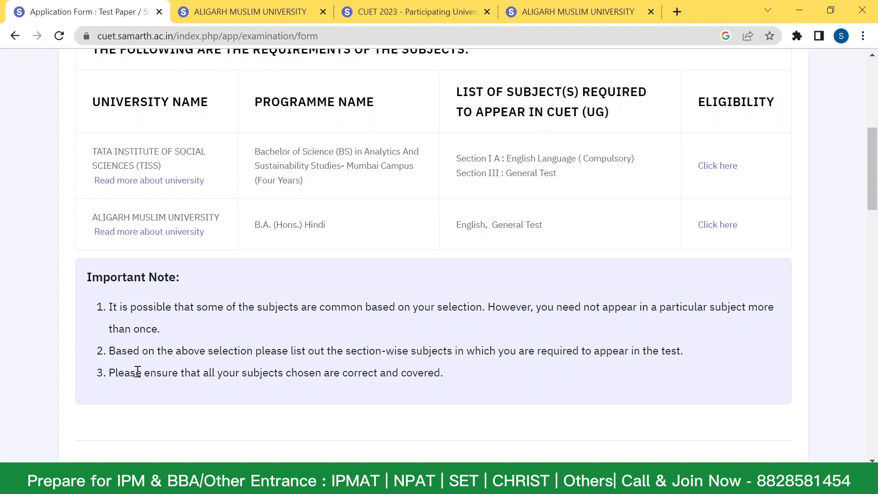
{"action": "left_click_drag", "start_coordinate": [132, 374], "coordinate": [470, 382]}
{"action": "left_click", "coordinate": [470, 382]}
{"action": "scroll", "coordinate": [474, 313], "scroll_direction": "down", "scroll_amount": 4}
{"action": "scroll", "coordinate": [473, 313], "scroll_direction": "down", "scroll_amount": 3}
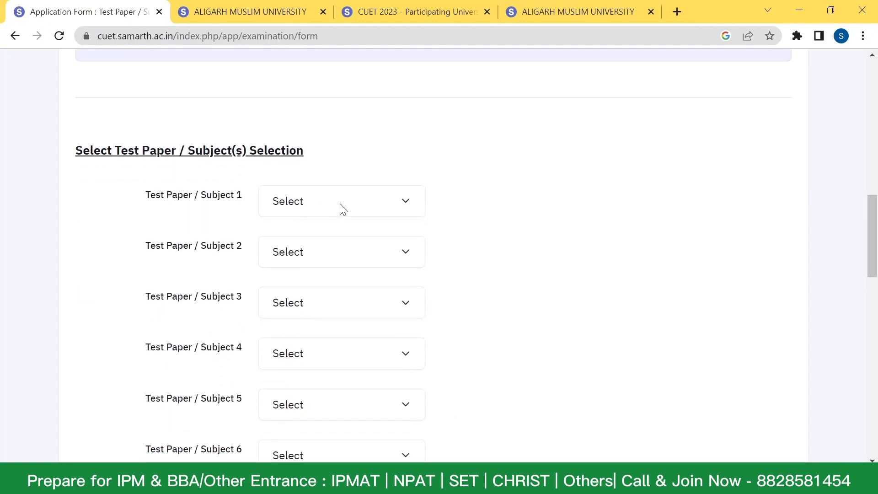
Choose 101 : English for Subject 1 and 501 : General Test for Subject 2.
{"action": "scroll", "coordinate": [341, 208], "scroll_direction": "down", "scroll_amount": 6}
{"action": "scroll", "coordinate": [343, 226], "scroll_direction": "up", "scroll_amount": 6}
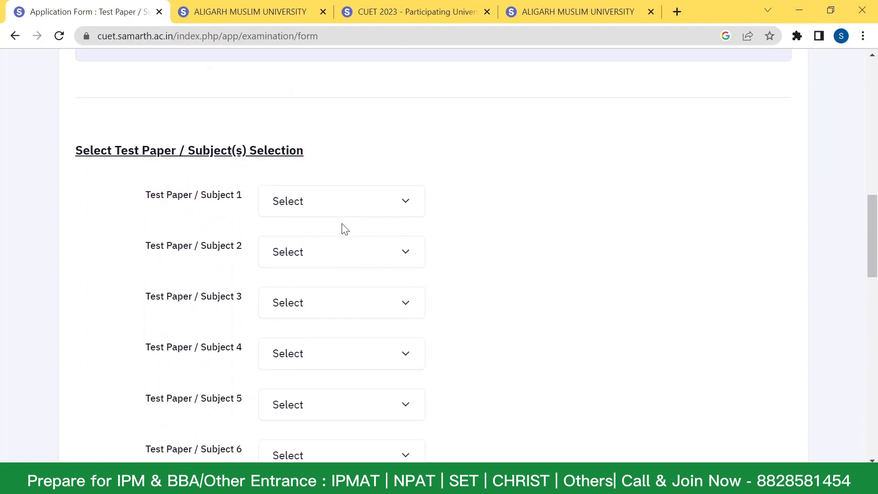
{"action": "left_click", "coordinate": [357, 209]}
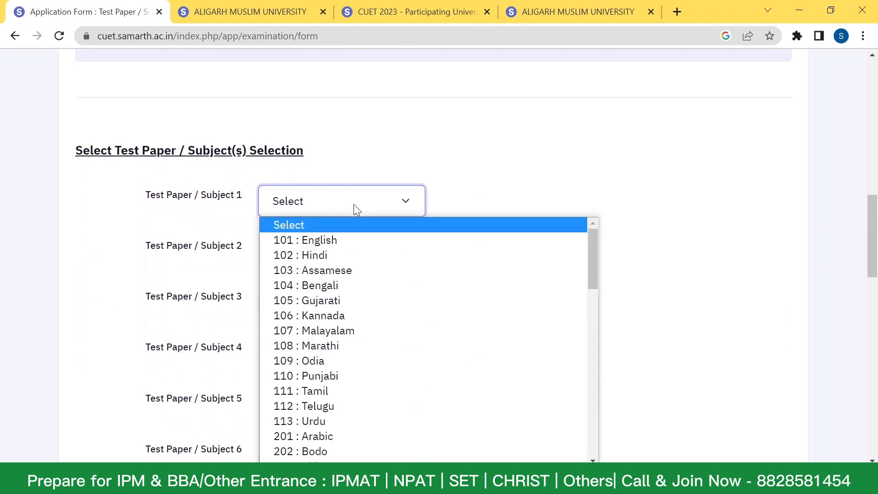
{"action": "left_click", "coordinate": [358, 241]}
{"action": "scroll", "coordinate": [355, 231], "scroll_direction": "down", "scroll_amount": 7}
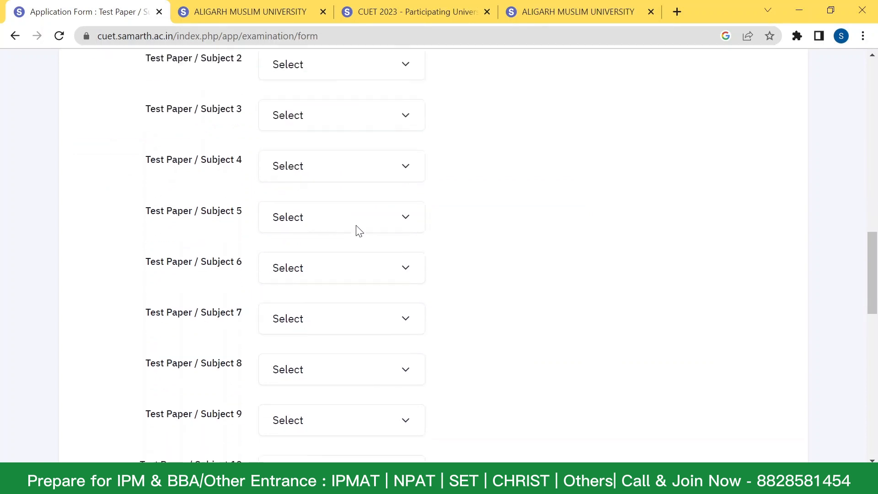
{"action": "left_click", "coordinate": [336, 318]}
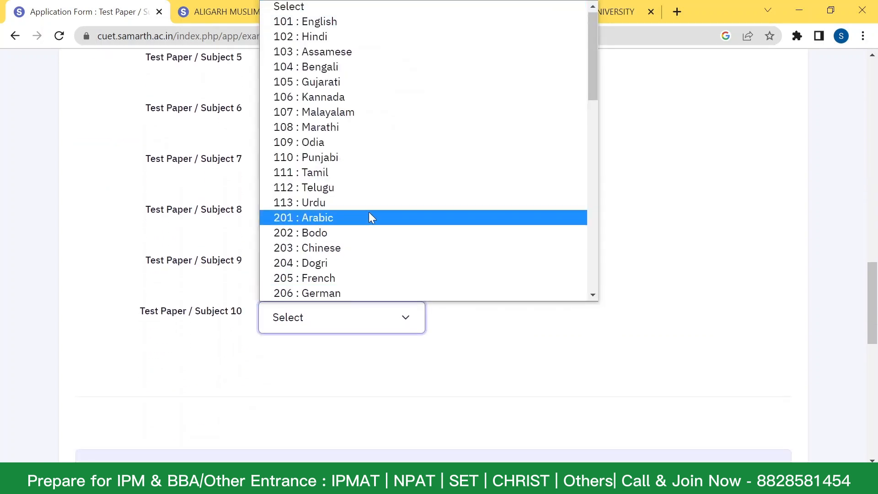
{"action": "left_click", "coordinate": [617, 192]}
{"action": "scroll", "coordinate": [295, 175], "scroll_direction": "up", "scroll_amount": 7}
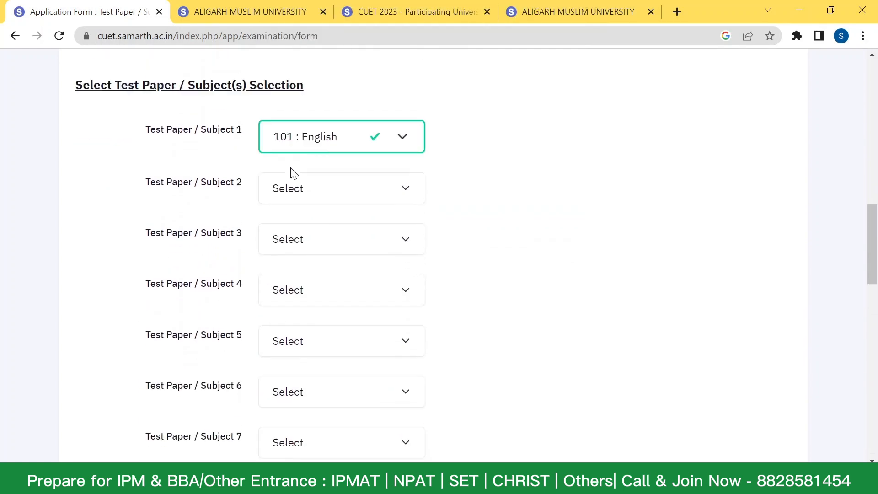
{"action": "left_click", "coordinate": [324, 254]}
{"action": "scroll", "coordinate": [368, 89], "scroll_direction": "down", "scroll_amount": 10}
{"action": "left_click", "coordinate": [370, 214]}
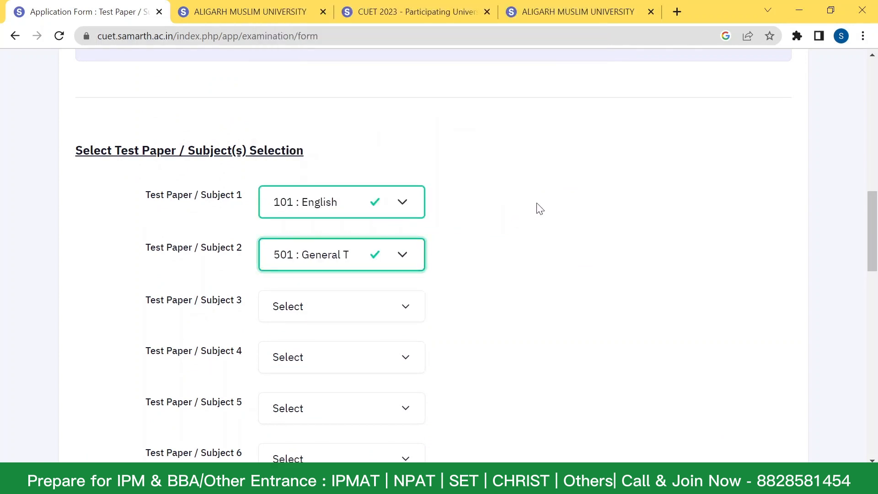
Choose 102 : Hindi for Subject 3.
{"action": "scroll", "coordinate": [530, 211], "scroll_direction": "up", "scroll_amount": 5}
{"action": "scroll", "coordinate": [412, 366], "scroll_direction": "down", "scroll_amount": 2}
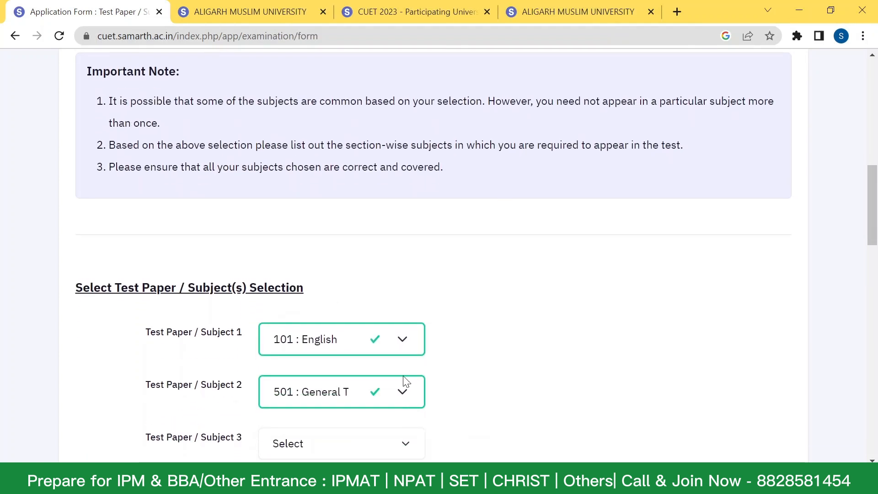
{"action": "scroll", "coordinate": [457, 329], "scroll_direction": "up", "scroll_amount": 3}
{"action": "scroll", "coordinate": [418, 256], "scroll_direction": "up", "scroll_amount": 2}
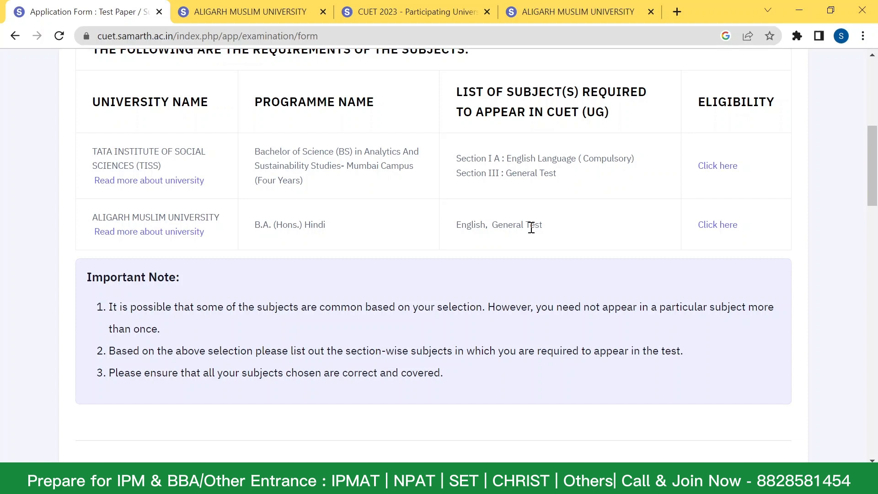
{"action": "scroll", "coordinate": [530, 226], "scroll_direction": "down", "scroll_amount": 5}
{"action": "left_click", "coordinate": [380, 374]}
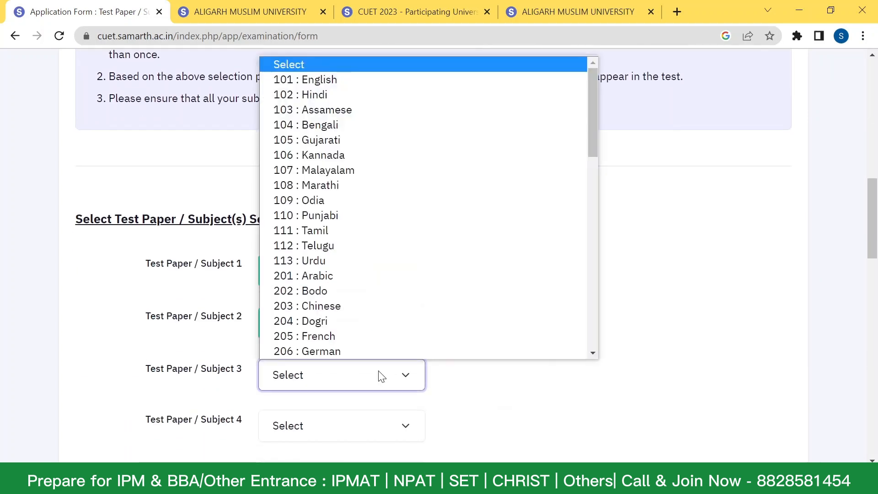
{"action": "left_click", "coordinate": [374, 94]}
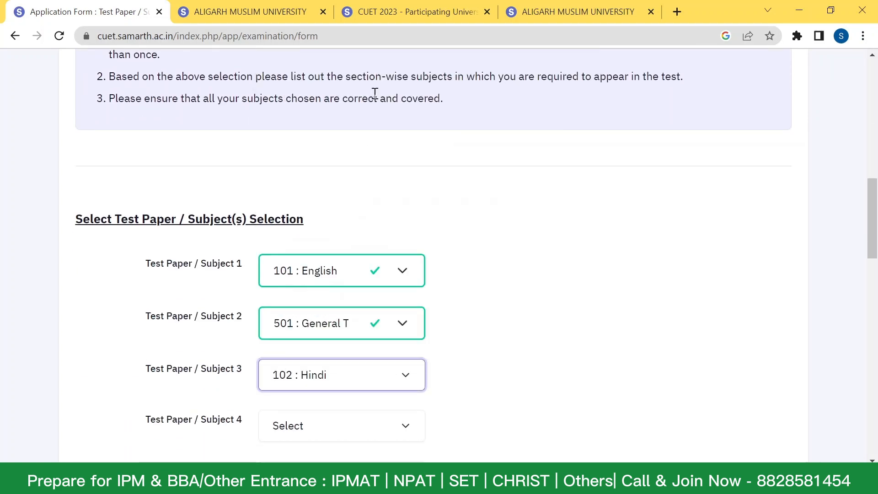
Set Subjects 4, 5 and 6 to NA : Not Applicable.
{"action": "scroll", "coordinate": [480, 286], "scroll_direction": "down", "scroll_amount": 4}
{"action": "left_click", "coordinate": [358, 220]}
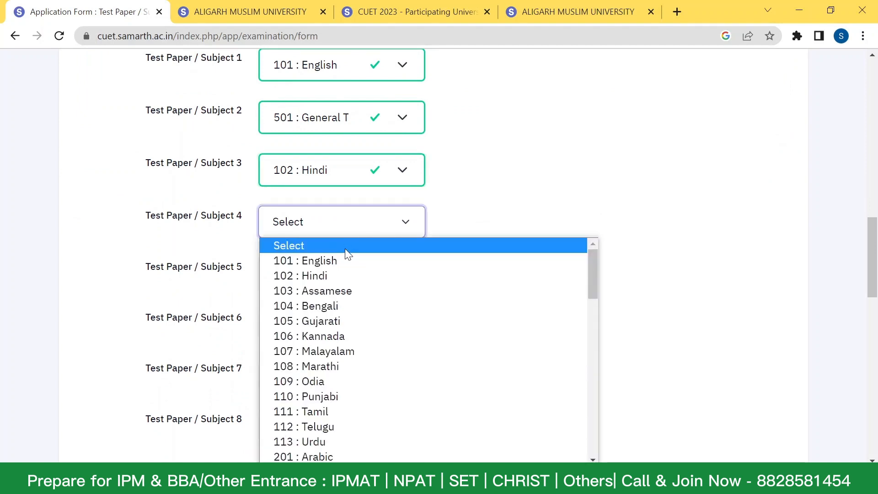
{"action": "scroll", "coordinate": [357, 265], "scroll_direction": "down", "scroll_amount": 10}
{"action": "scroll", "coordinate": [359, 269], "scroll_direction": "down", "scroll_amount": 7}
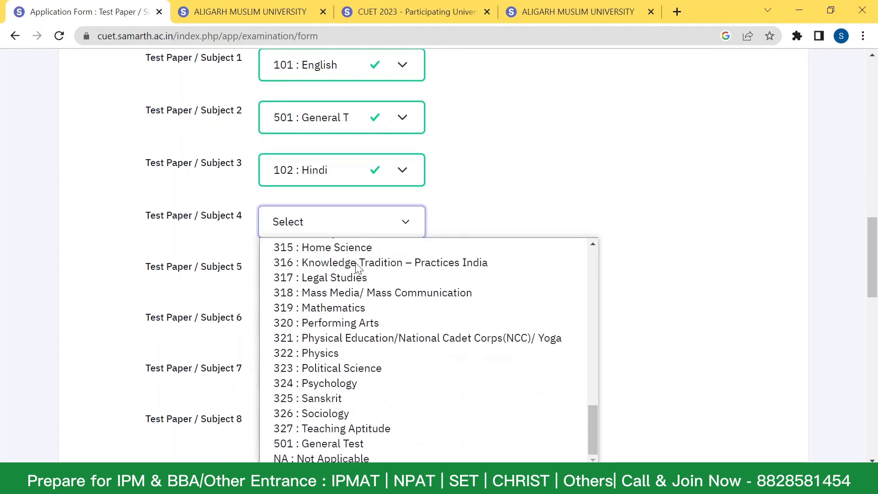
{"action": "left_click", "coordinate": [365, 455]}
{"action": "left_click", "coordinate": [328, 288]}
{"action": "scroll", "coordinate": [355, 243], "scroll_direction": "down", "scroll_amount": 15}
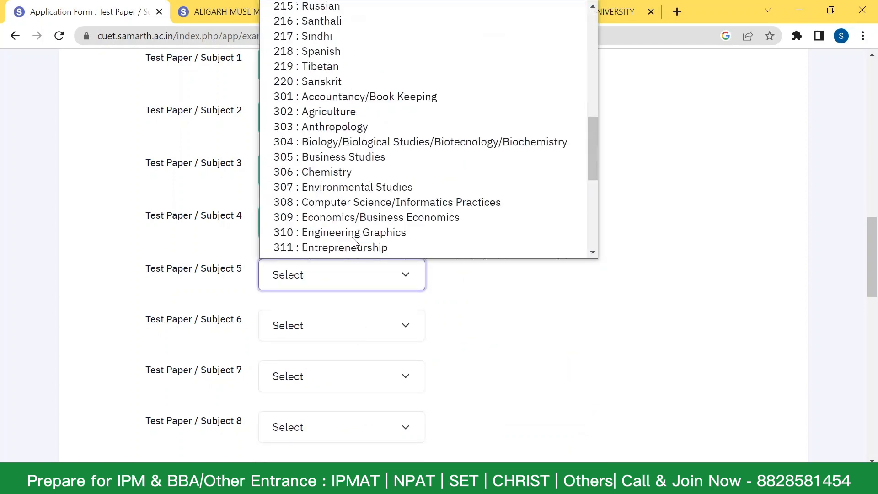
{"action": "left_click", "coordinate": [361, 251]}
{"action": "scroll", "coordinate": [310, 308], "scroll_direction": "down", "scroll_amount": 3}
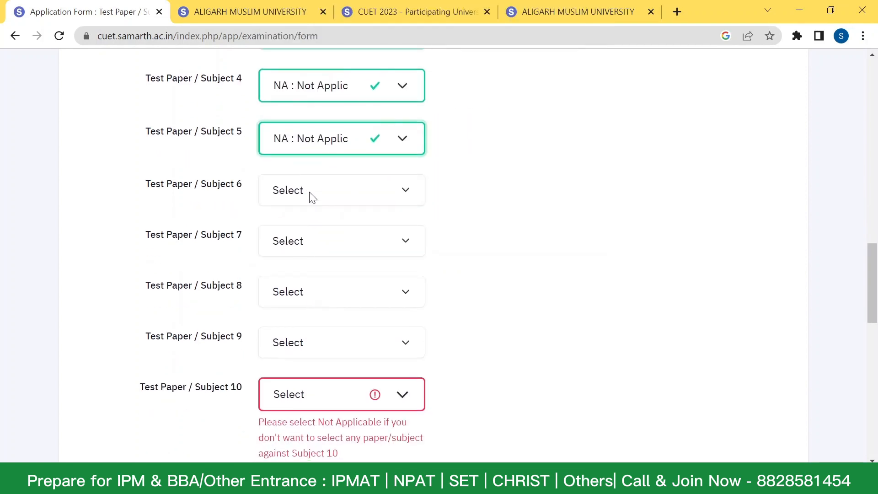
{"action": "left_click", "coordinate": [309, 192]}
{"action": "scroll", "coordinate": [354, 329], "scroll_direction": "down", "scroll_amount": 14}
{"action": "scroll", "coordinate": [354, 330], "scroll_direction": "down", "scroll_amount": 2}
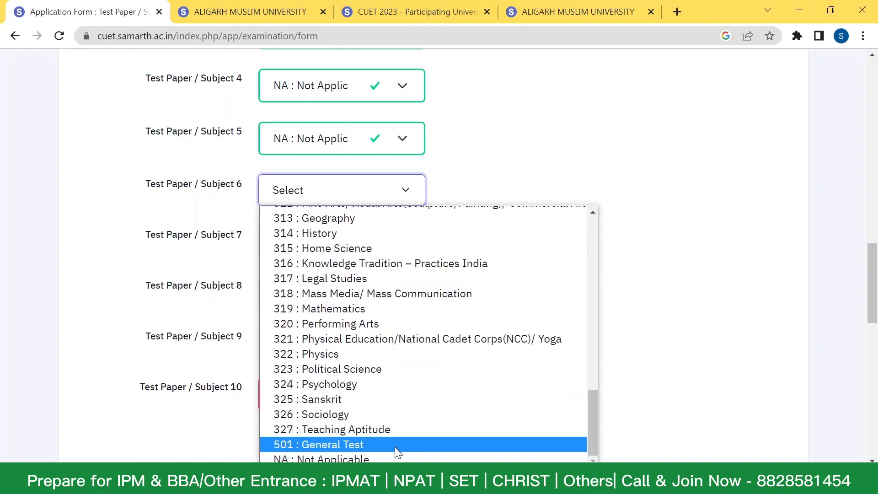
{"action": "left_click", "coordinate": [347, 459]}
{"action": "scroll", "coordinate": [361, 233], "scroll_direction": "up", "scroll_amount": 15}
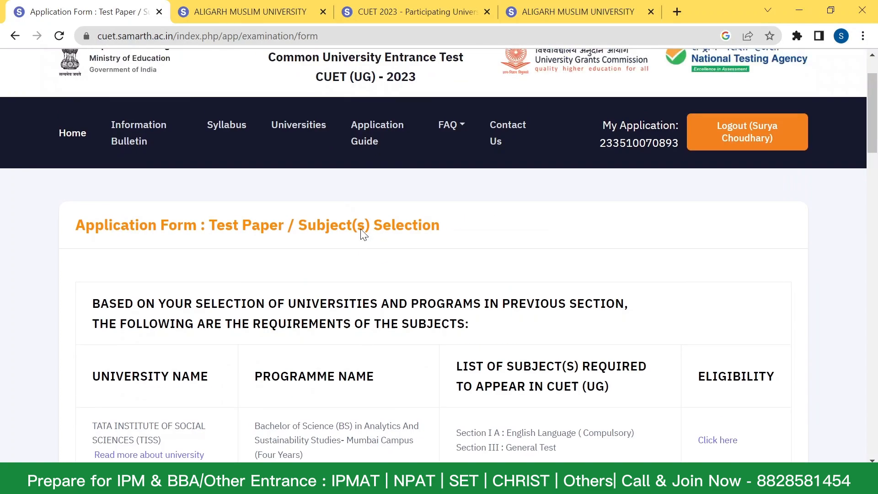
Go back to the programme review page and reopen the University / Programme Selection form for updating.
{"action": "scroll", "coordinate": [393, 293], "scroll_direction": "down", "scroll_amount": 3}
{"action": "scroll", "coordinate": [402, 281], "scroll_direction": "up", "scroll_amount": 4}
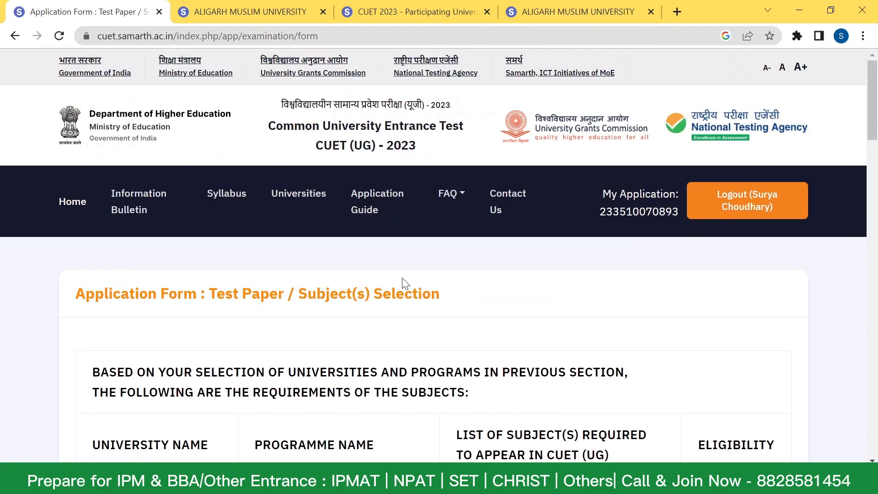
{"action": "scroll", "coordinate": [402, 282], "scroll_direction": "down", "scroll_amount": 15}
{"action": "scroll", "coordinate": [403, 281], "scroll_direction": "down", "scroll_amount": 10}
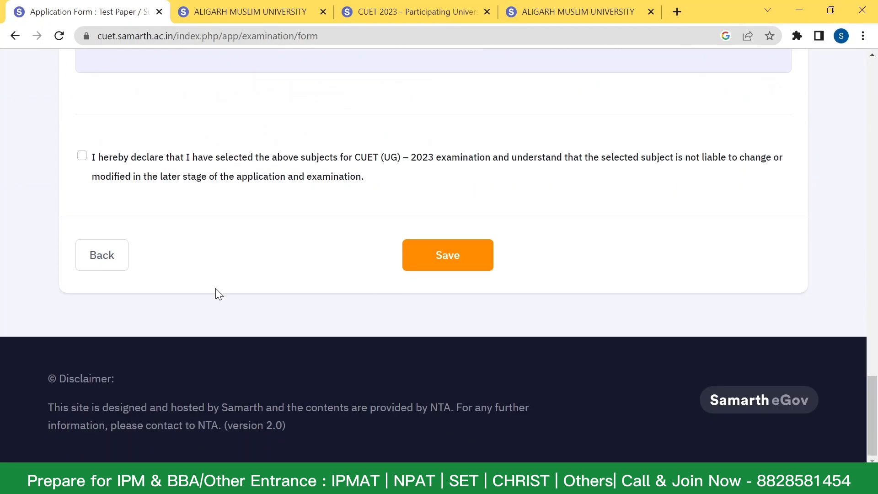
{"action": "left_click", "coordinate": [108, 260]}
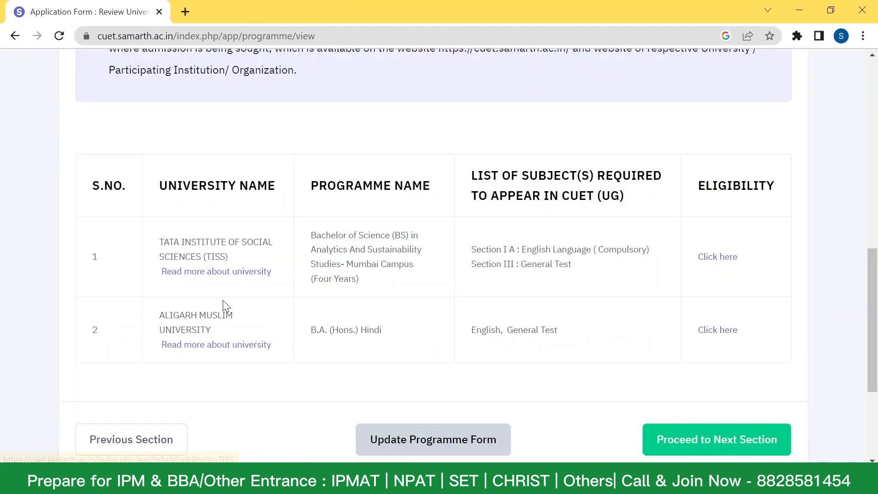
{"action": "left_click", "coordinate": [429, 441]}
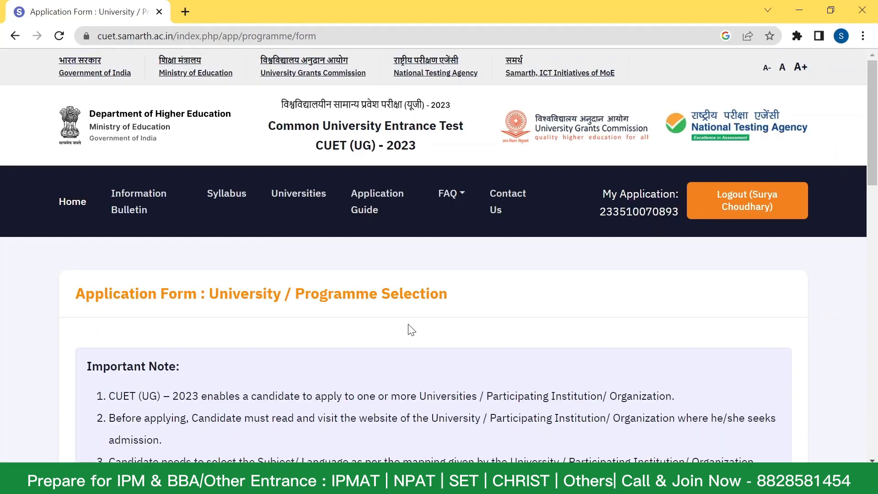
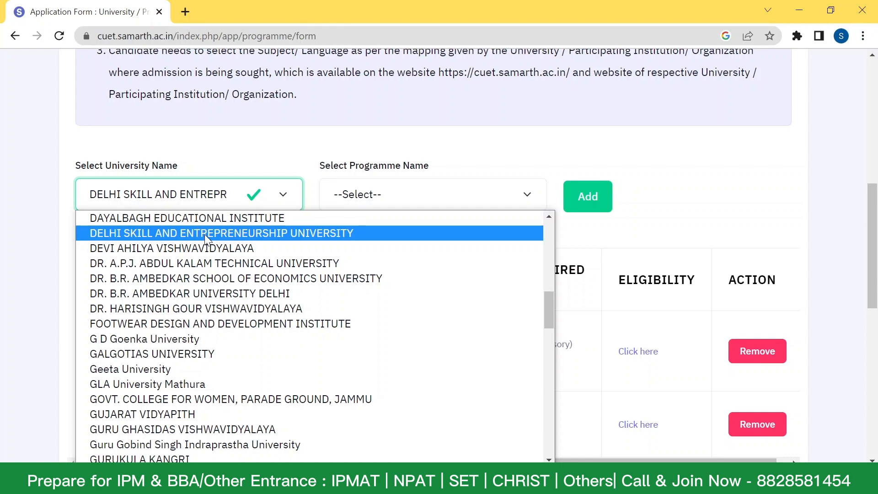
Add Delhi Skill's BBA in Banking, Financial Services and Insurance to the programme table.
{"action": "left_click", "coordinate": [411, 195]}
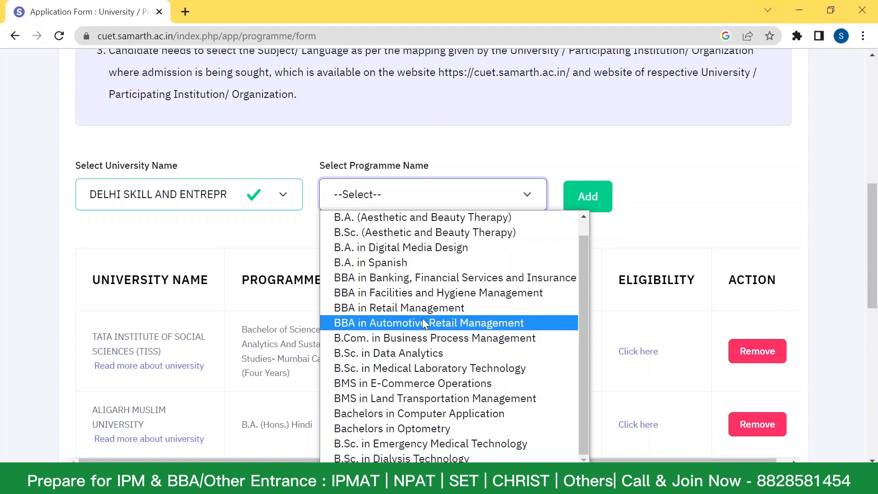
{"action": "scroll", "coordinate": [422, 320], "scroll_direction": "up", "scroll_amount": 1}
{"action": "left_click", "coordinate": [411, 293]}
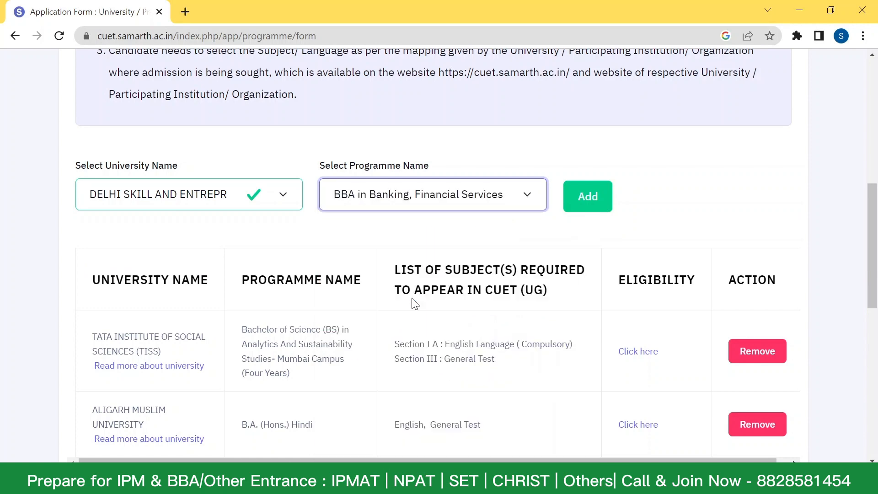
{"action": "left_click", "coordinate": [585, 201]}
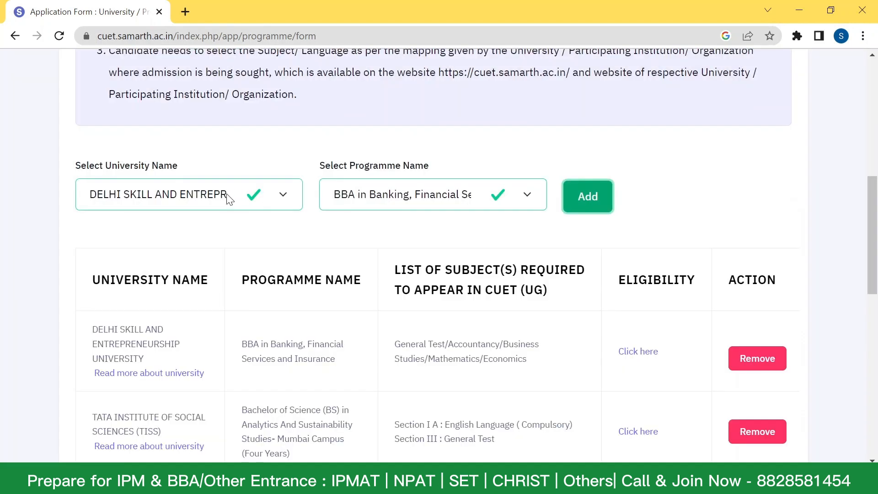
Add the BCA programme at Guru Gobind Singh Indraprastha University to the table.
{"action": "left_click", "coordinate": [230, 196]}
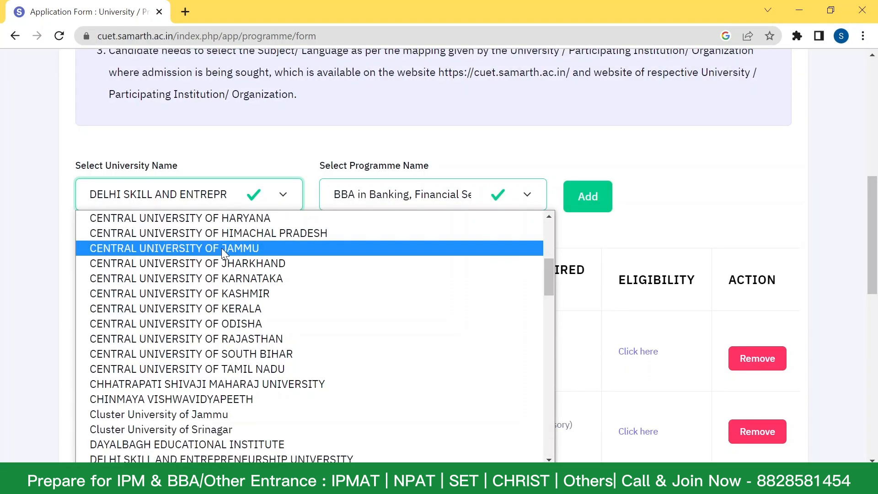
{"action": "scroll", "coordinate": [221, 248], "scroll_direction": "up", "scroll_amount": 3}
{"action": "scroll", "coordinate": [243, 320], "scroll_direction": "down", "scroll_amount": 10}
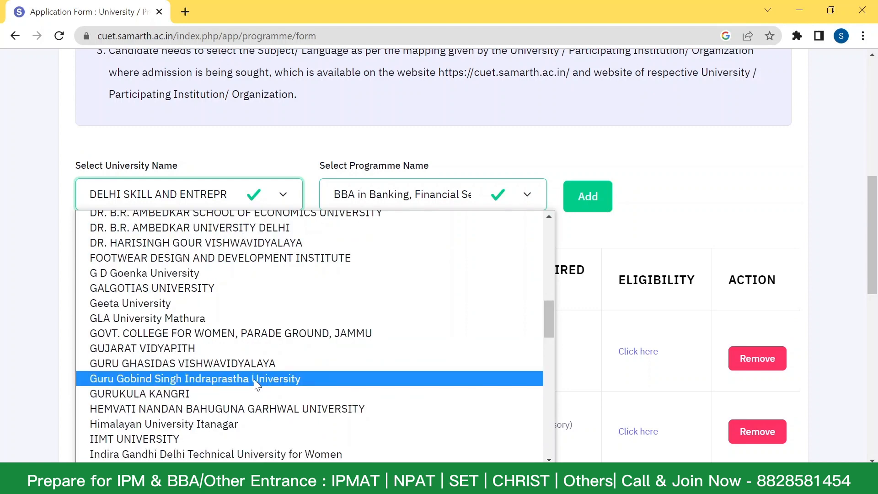
{"action": "left_click", "coordinate": [253, 380]}
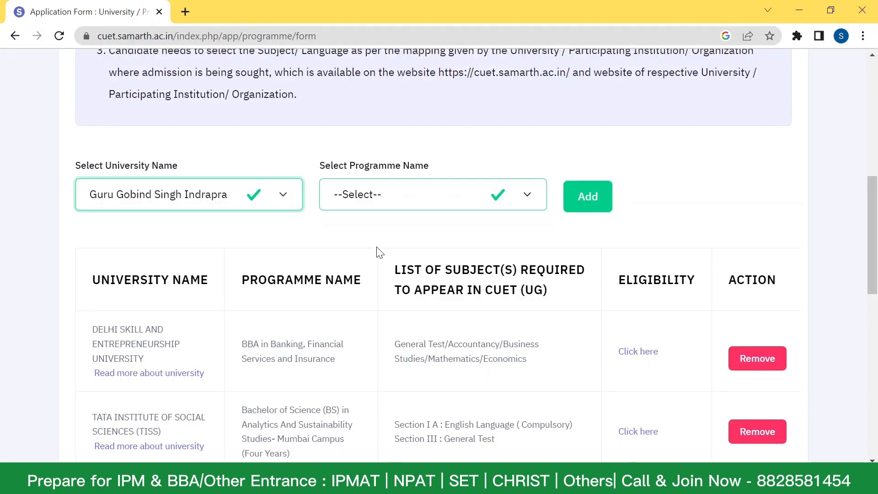
{"action": "left_click", "coordinate": [451, 193]}
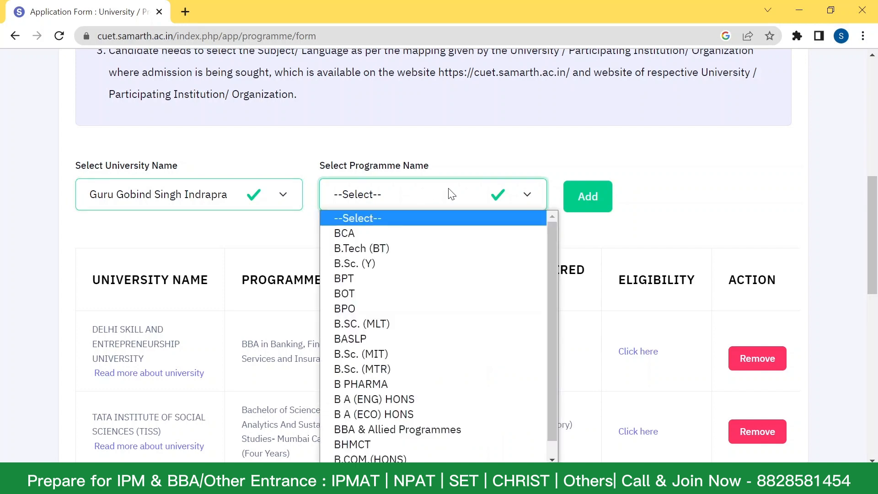
{"action": "left_click", "coordinate": [442, 233]}
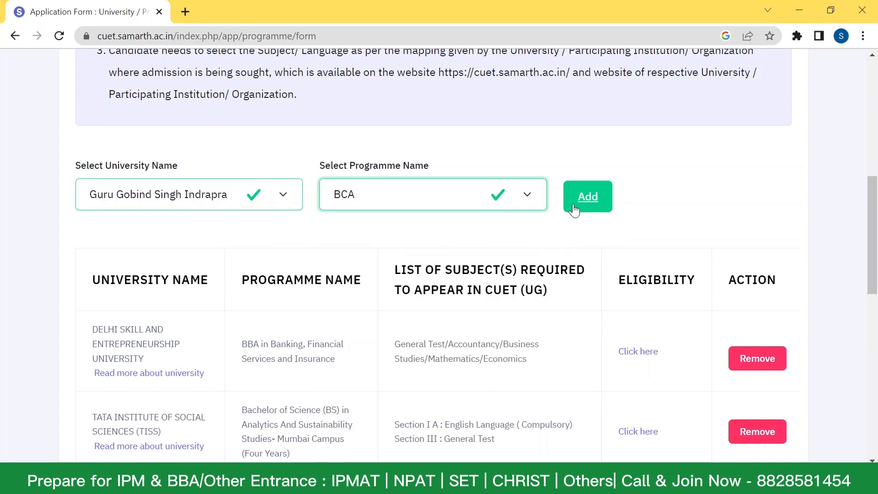
{"action": "left_click", "coordinate": [591, 196]}
Preview the university and programme selections, then proceed to subject selection.
{"action": "scroll", "coordinate": [519, 253], "scroll_direction": "down", "scroll_amount": 3}
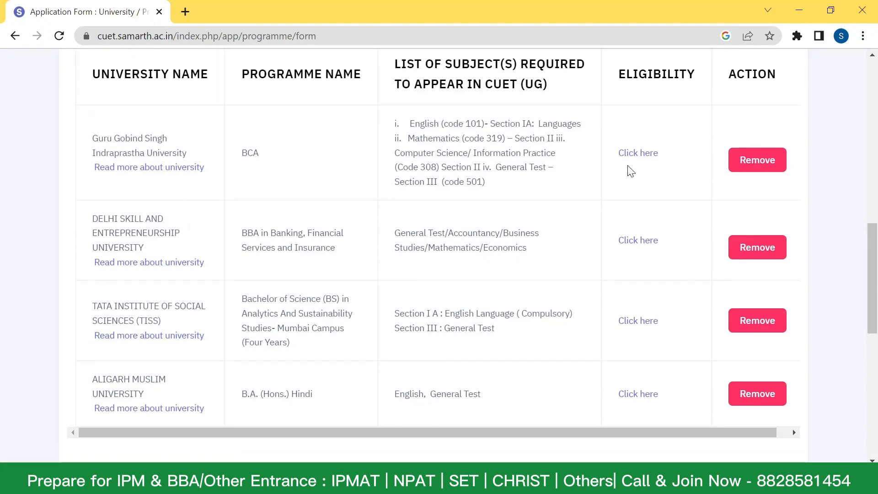
{"action": "scroll", "coordinate": [656, 170], "scroll_direction": "down", "scroll_amount": 5}
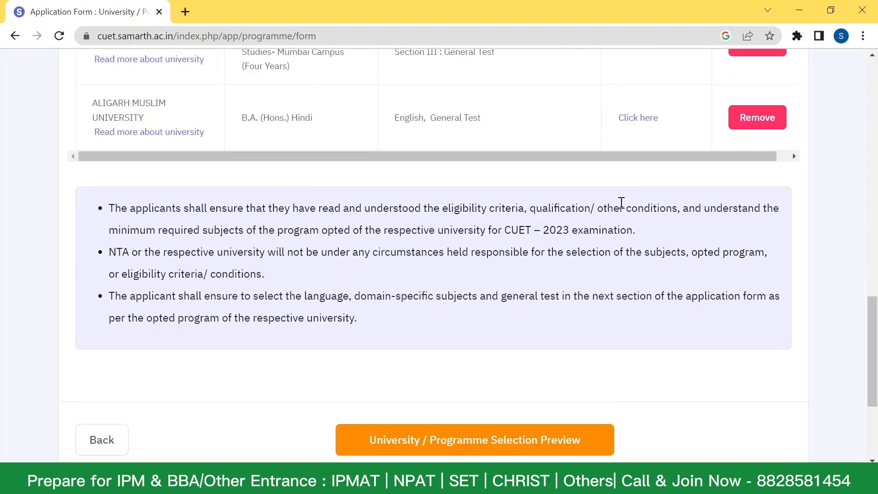
{"action": "scroll", "coordinate": [620, 203], "scroll_direction": "down", "scroll_amount": 3}
{"action": "left_click", "coordinate": [466, 308]}
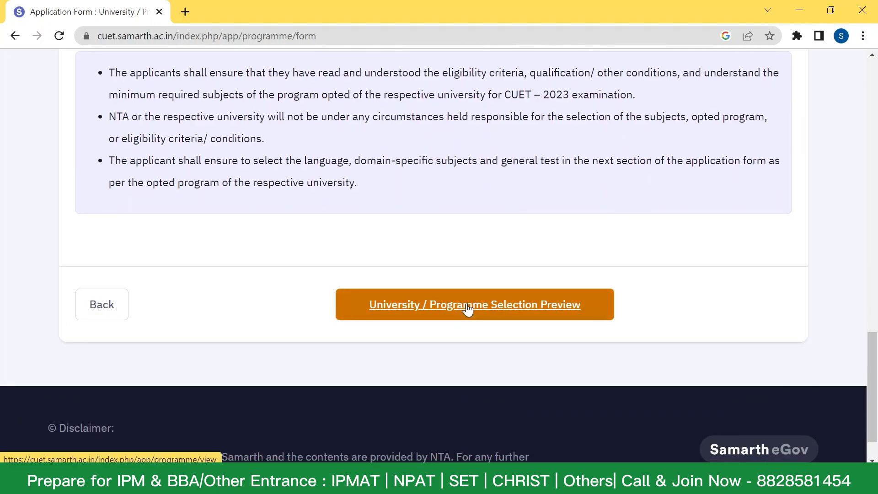
{"action": "scroll", "coordinate": [505, 230], "scroll_direction": "down", "scroll_amount": 20}
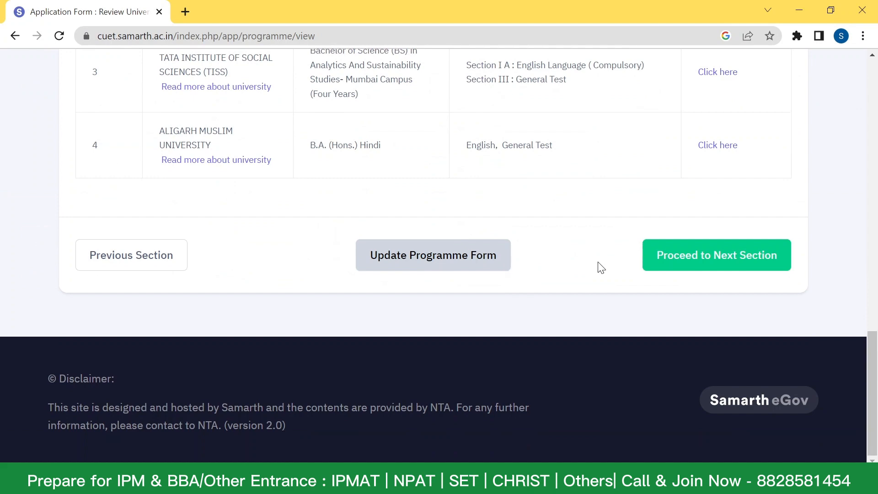
{"action": "left_click", "coordinate": [686, 259]}
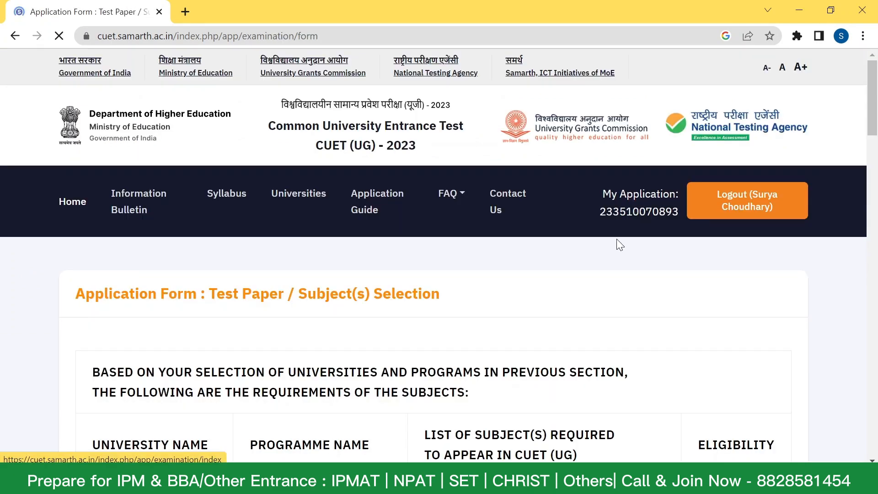
{"action": "scroll", "coordinate": [556, 243], "scroll_direction": "down", "scroll_amount": 10}
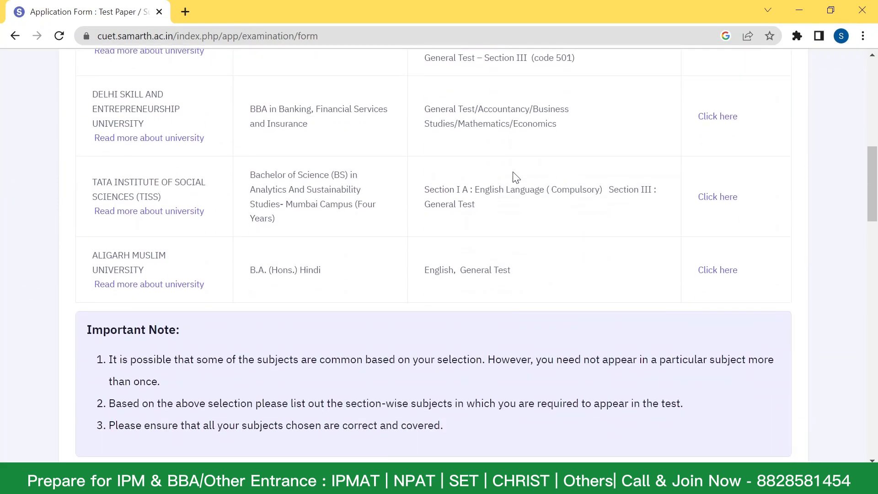
{"action": "scroll", "coordinate": [514, 181], "scroll_direction": "up", "scroll_amount": 3}
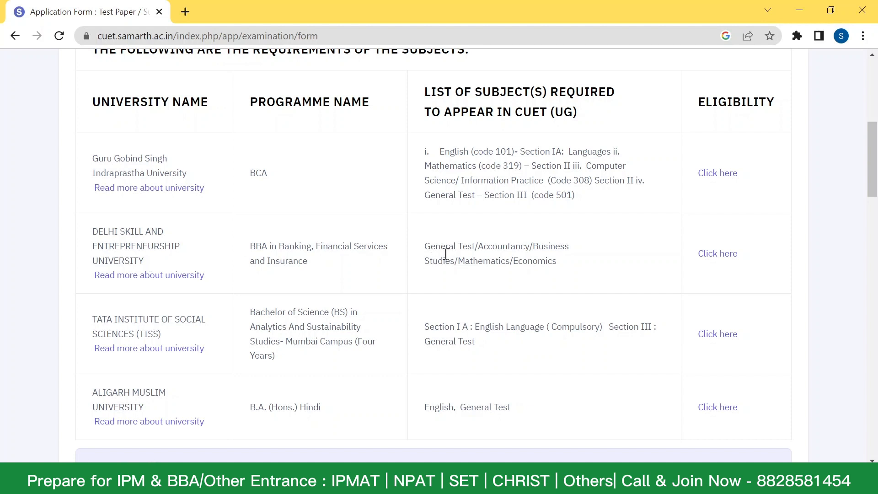
{"action": "left_click_drag", "start_coordinate": [426, 244], "coordinate": [576, 249]}
{"action": "left_click_drag", "start_coordinate": [430, 263], "coordinate": [570, 268]}
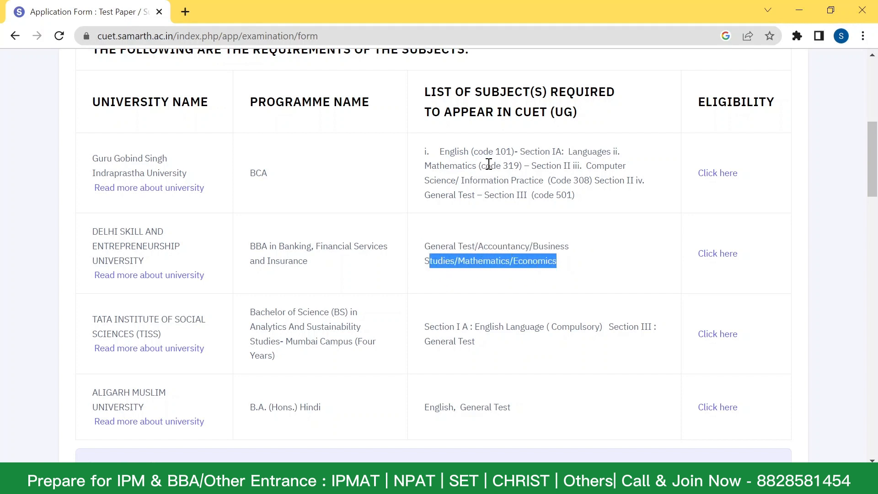
{"action": "scroll", "coordinate": [466, 166], "scroll_direction": "up", "scroll_amount": 1}
{"action": "scroll", "coordinate": [466, 166], "scroll_direction": "up", "scroll_amount": 1}
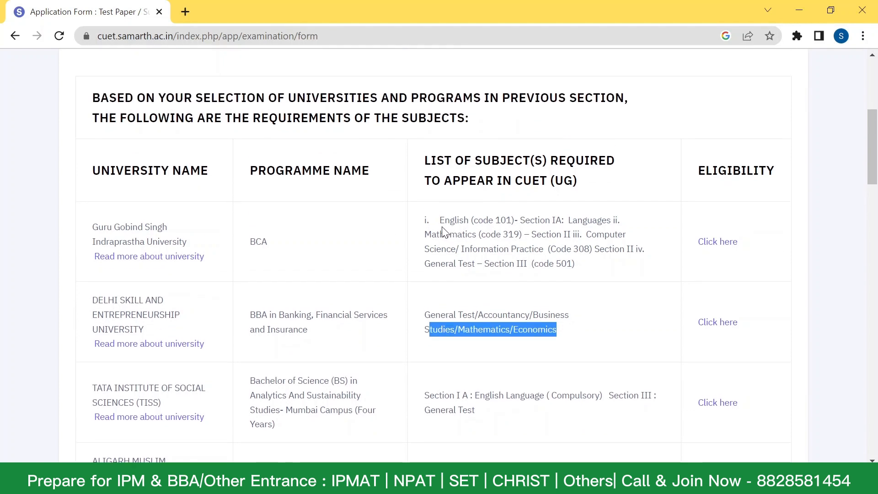
{"action": "left_click_drag", "start_coordinate": [439, 220], "coordinate": [562, 221]}
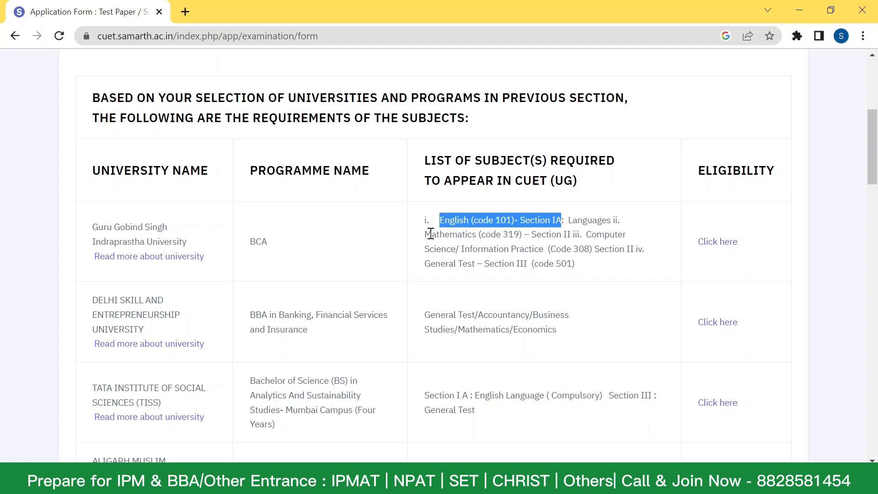
{"action": "left_click_drag", "start_coordinate": [431, 234], "coordinate": [594, 234]}
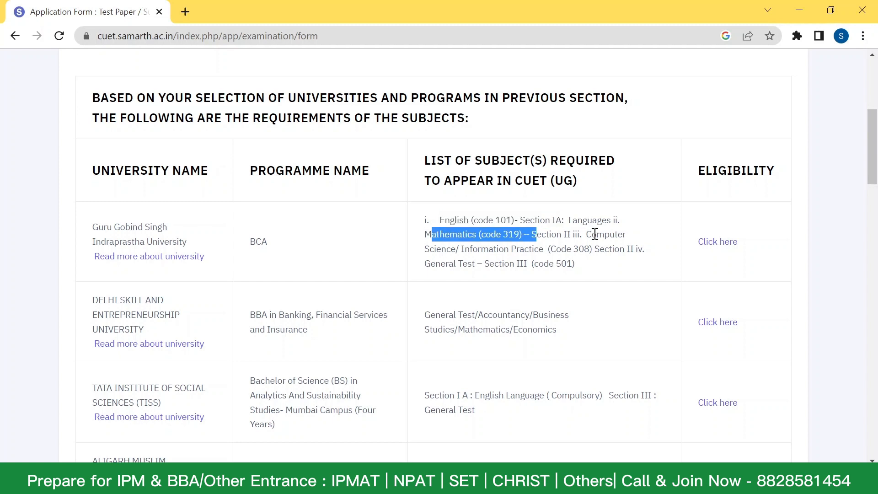
{"action": "left_click_drag", "start_coordinate": [585, 235], "coordinate": [599, 248]}
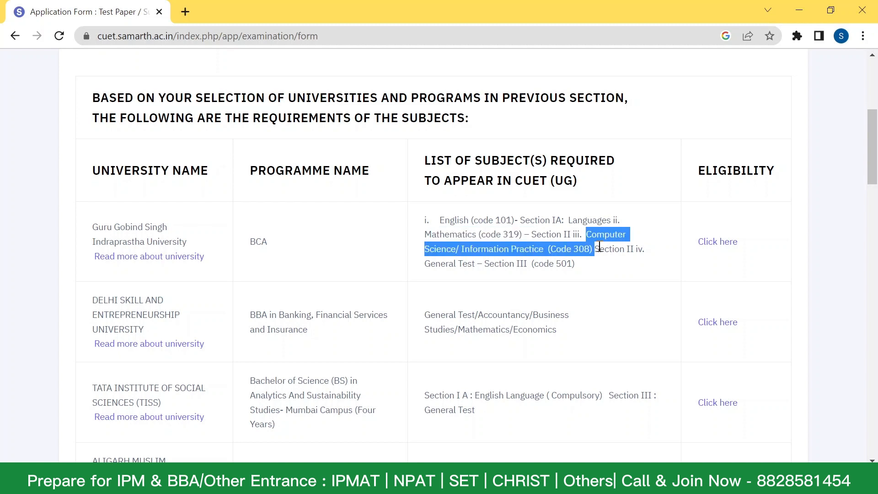
{"action": "left_click_drag", "start_coordinate": [424, 263], "coordinate": [528, 277]}
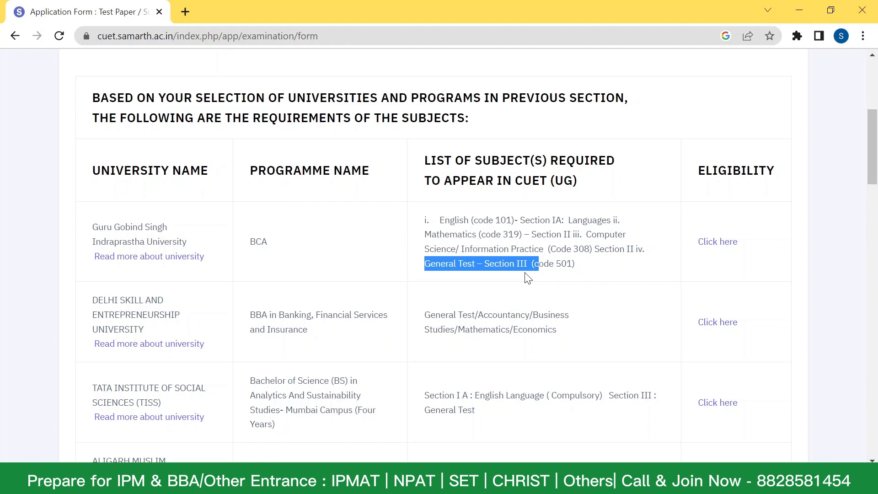
{"action": "left_click_drag", "start_coordinate": [436, 220], "coordinate": [512, 220]}
{"action": "left_click", "coordinate": [552, 219]}
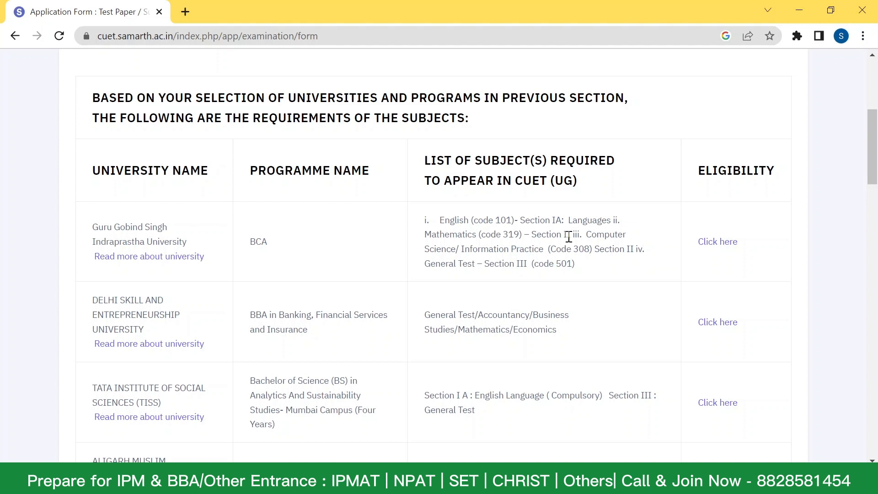
{"action": "left_click_drag", "start_coordinate": [567, 236], "coordinate": [472, 235]}
{"action": "left_click", "coordinate": [601, 235]}
{"action": "left_click_drag", "start_coordinate": [449, 248], "coordinate": [623, 249]}
{"action": "left_click", "coordinate": [438, 265]}
{"action": "left_click_drag", "start_coordinate": [432, 266], "coordinate": [580, 273]}
{"action": "scroll", "coordinate": [581, 273], "scroll_direction": "down", "scroll_amount": 3}
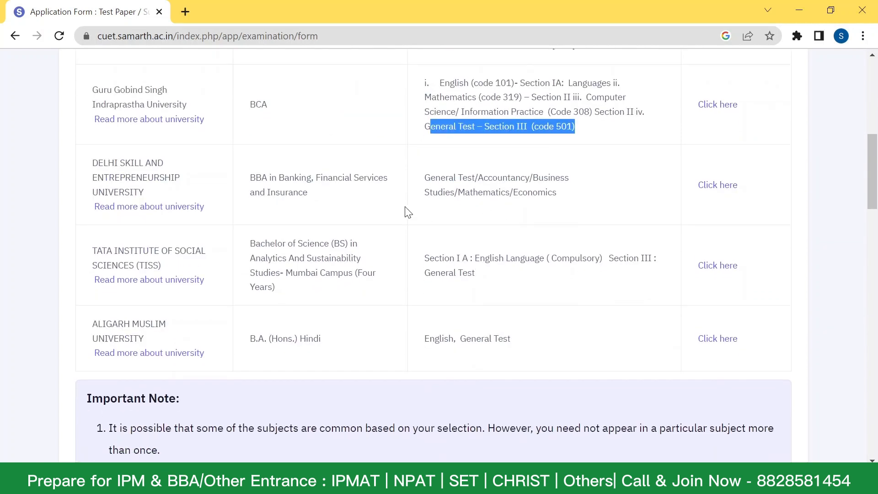
{"action": "left_click_drag", "start_coordinate": [481, 259], "coordinate": [546, 259]}
{"action": "left_click", "coordinate": [473, 276]}
{"action": "left_click_drag", "start_coordinate": [474, 277], "coordinate": [423, 276]}
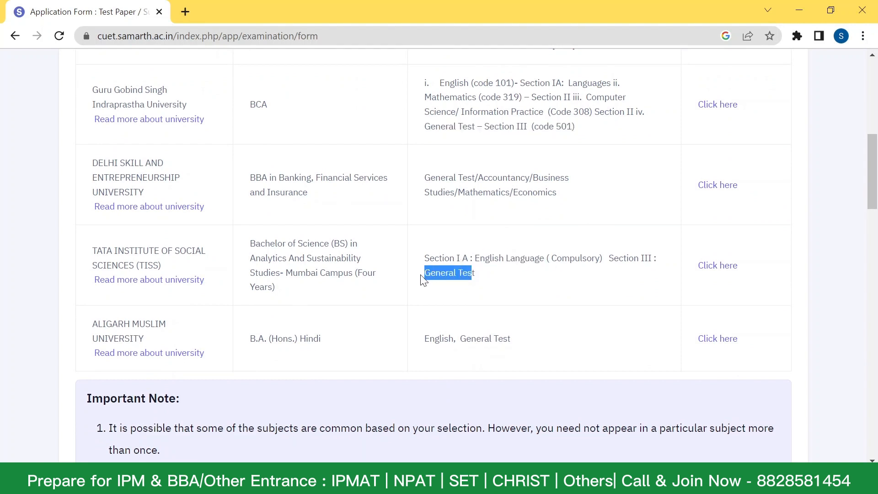
Choose 101 : English for Test Paper 1.
{"action": "left_click", "coordinate": [472, 293]}
{"action": "scroll", "coordinate": [476, 294], "scroll_direction": "down", "scroll_amount": 3}
{"action": "scroll", "coordinate": [474, 294], "scroll_direction": "down", "scroll_amount": 6}
{"action": "scroll", "coordinate": [421, 263], "scroll_direction": "down", "scroll_amount": 4}
{"action": "scroll", "coordinate": [327, 243], "scroll_direction": "up", "scroll_amount": 4}
{"action": "left_click", "coordinate": [304, 186]}
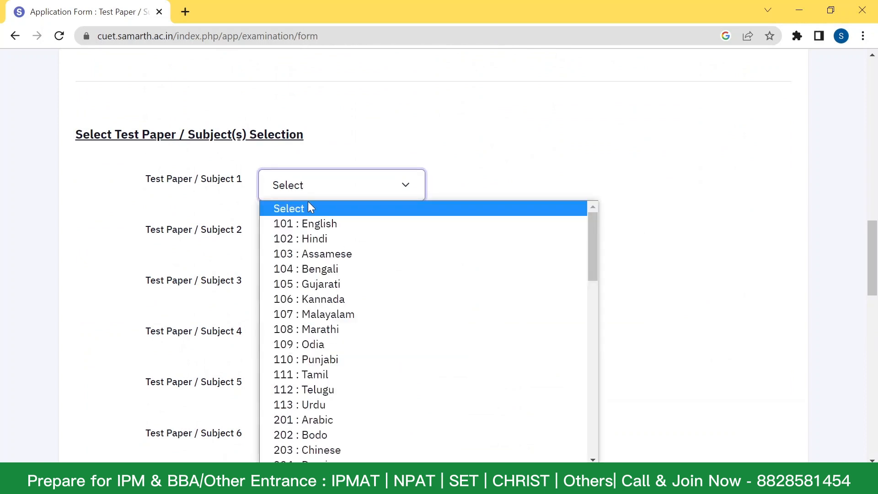
{"action": "left_click", "coordinate": [315, 221]}
Choose 319 Mathematics for Subject 2.
{"action": "left_click", "coordinate": [298, 239]}
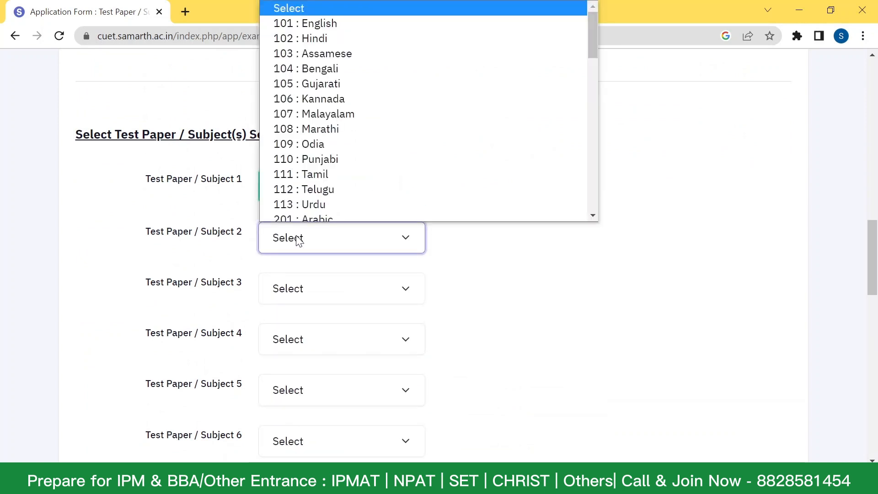
{"action": "scroll", "coordinate": [377, 90], "scroll_direction": "down", "scroll_amount": 3}
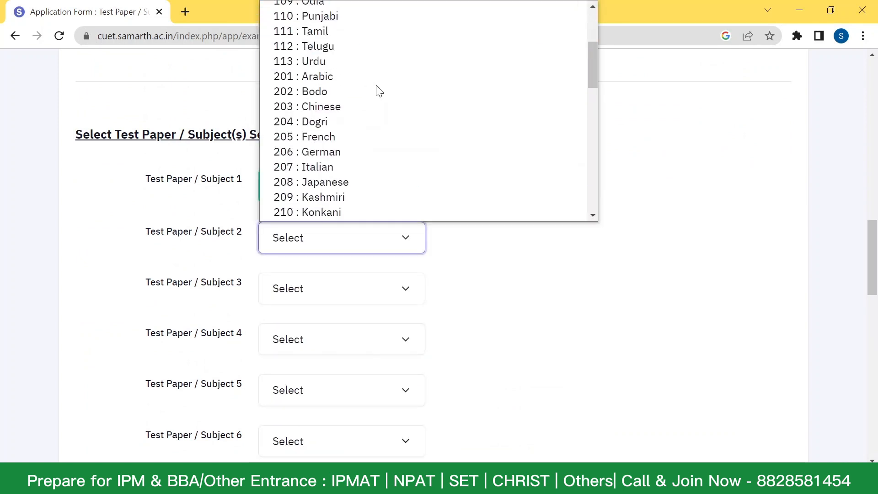
{"action": "scroll", "coordinate": [379, 92], "scroll_direction": "down", "scroll_amount": 3}
{"action": "scroll", "coordinate": [379, 92], "scroll_direction": "down", "scroll_amount": 3}
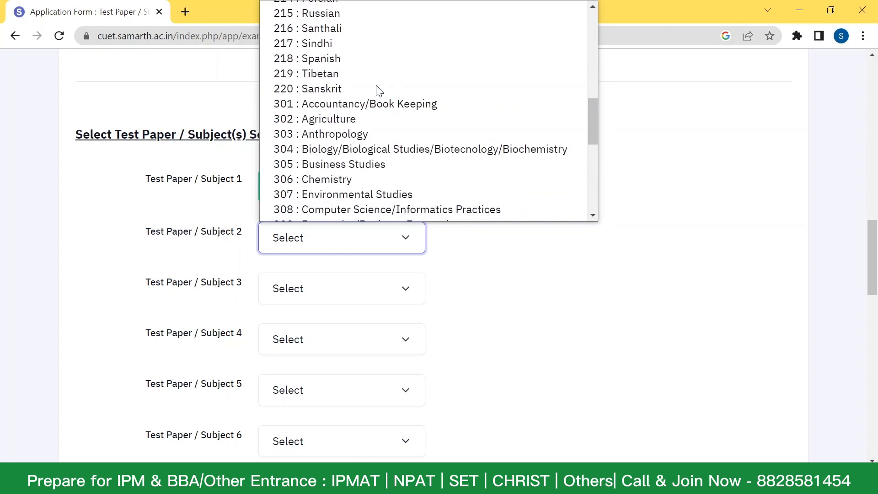
{"action": "scroll", "coordinate": [378, 90], "scroll_direction": "down", "scroll_amount": 5}
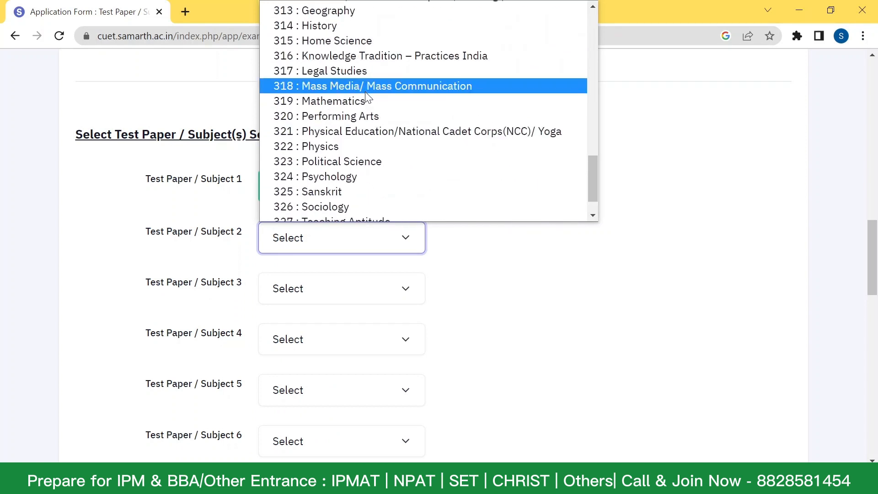
{"action": "left_click", "coordinate": [363, 96]}
Choose 308 Computer Science for Subject 3.
{"action": "scroll", "coordinate": [331, 251], "scroll_direction": "down", "scroll_amount": 2}
{"action": "left_click", "coordinate": [313, 226]}
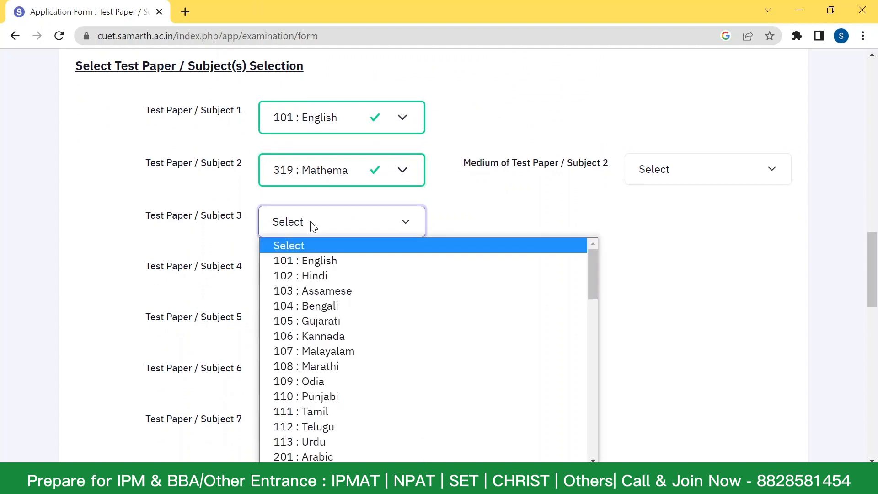
{"action": "scroll", "coordinate": [313, 226], "scroll_direction": "down", "scroll_amount": 1}
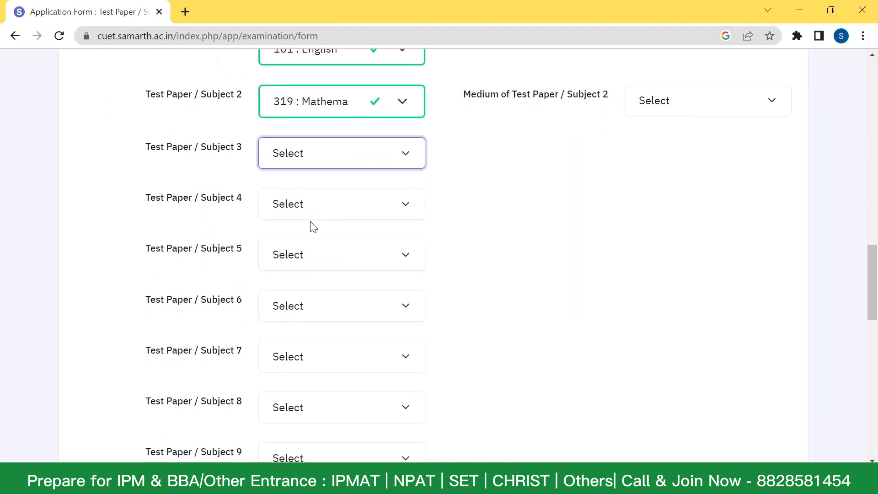
{"action": "left_click", "coordinate": [321, 138]}
{"action": "scroll", "coordinate": [360, 289], "scroll_direction": "down", "scroll_amount": 10}
{"action": "left_click", "coordinate": [367, 281]}
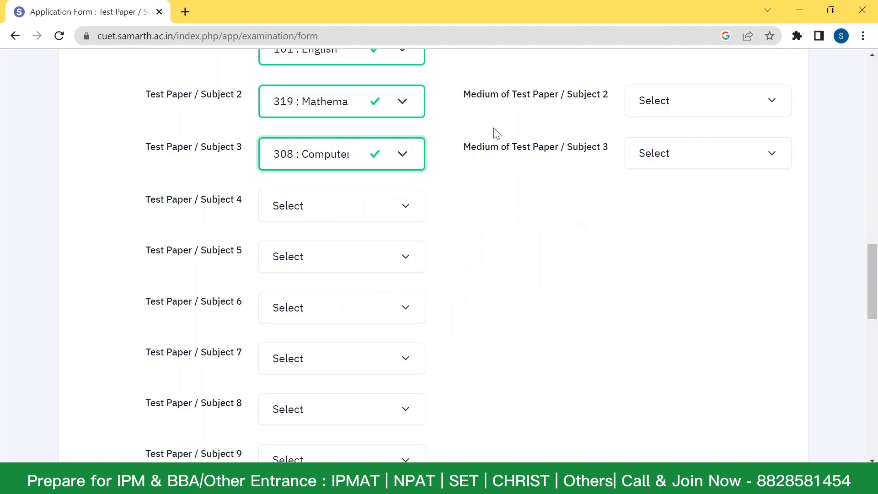
Set Subject 2's medium to English.
{"action": "scroll", "coordinate": [665, 118], "scroll_direction": "up", "scroll_amount": 3}
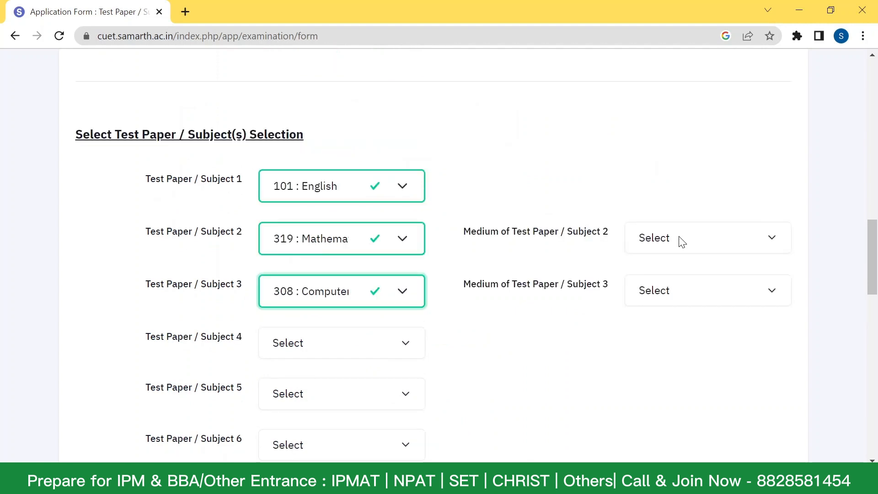
{"action": "left_click", "coordinate": [681, 243]}
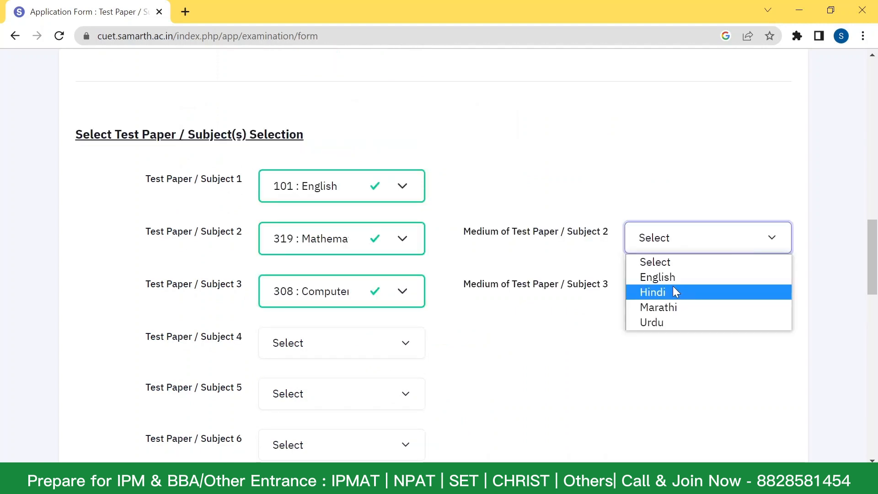
{"action": "left_click", "coordinate": [671, 275]}
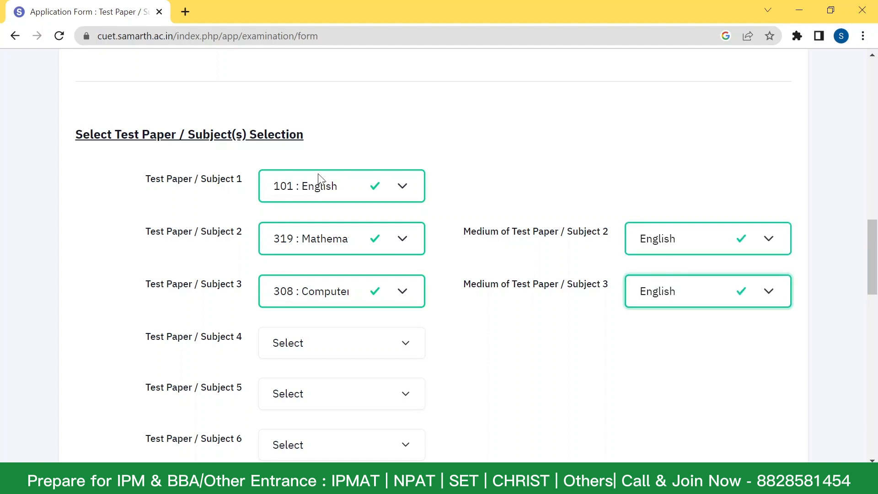
Choose 501 General Test for Subject 4.
{"action": "scroll", "coordinate": [301, 215], "scroll_direction": "down", "scroll_amount": 3}
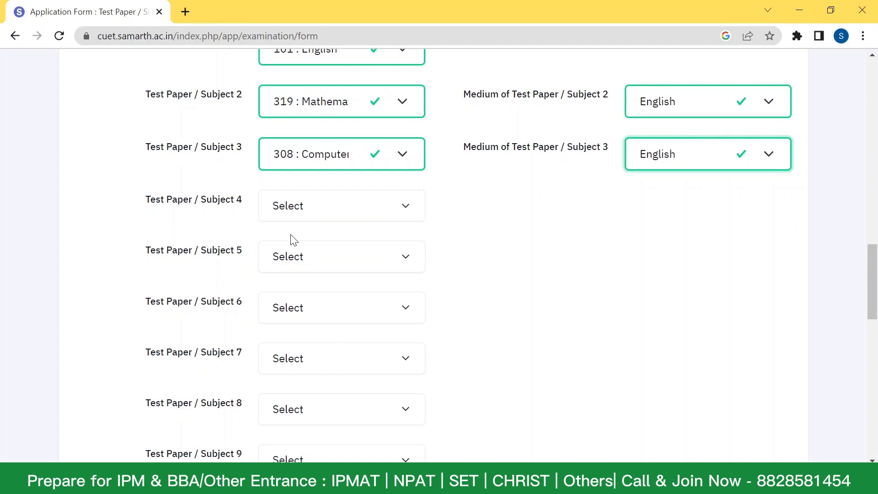
{"action": "left_click", "coordinate": [297, 212]}
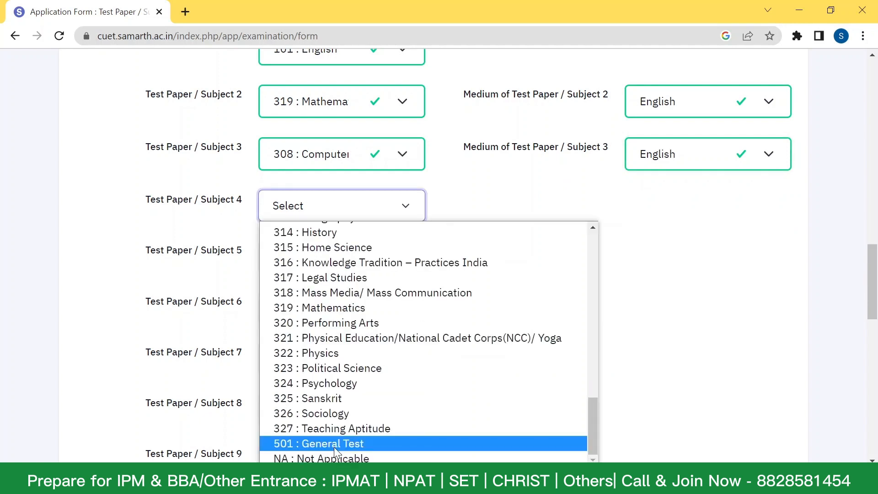
{"action": "left_click", "coordinate": [335, 444]}
Set Subjects 5, 6 and 7 to NA : Not Applicable.
{"action": "left_click", "coordinate": [306, 262]}
{"action": "scroll", "coordinate": [341, 195], "scroll_direction": "down", "scroll_amount": 15}
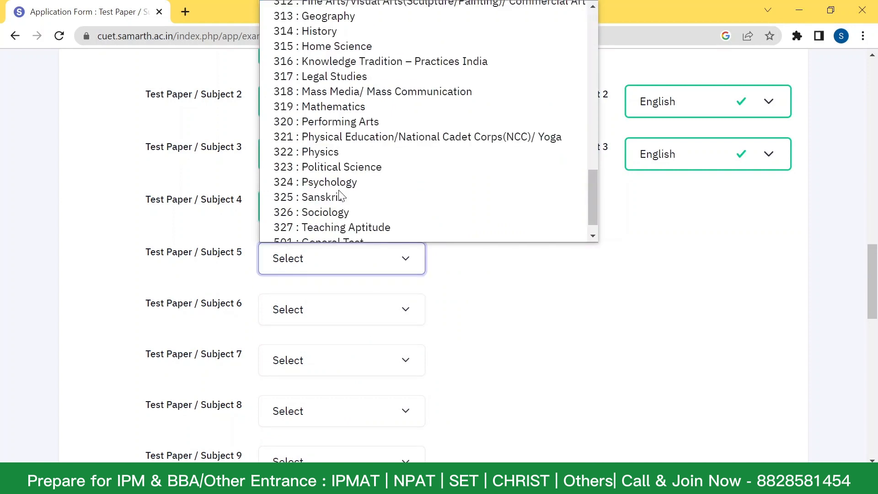
{"action": "left_click", "coordinate": [341, 197]}
{"action": "left_click", "coordinate": [341, 299]}
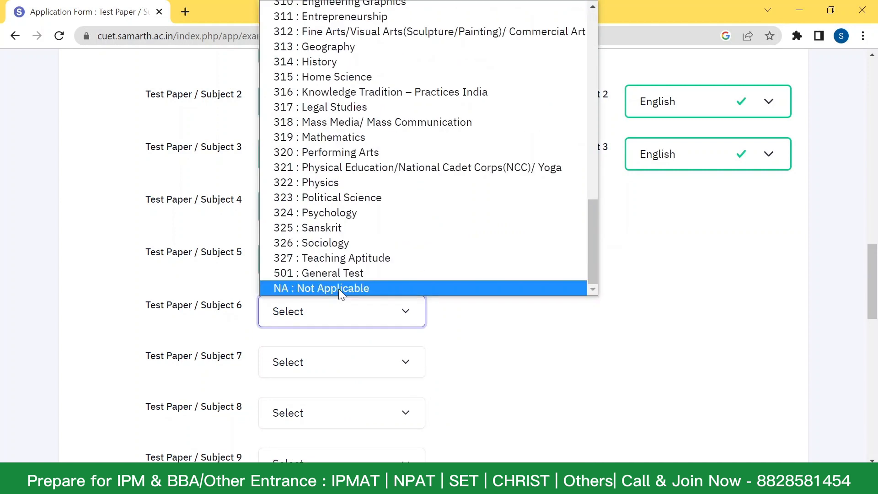
{"action": "left_click", "coordinate": [338, 289]}
{"action": "scroll", "coordinate": [329, 227], "scroll_direction": "down", "scroll_amount": 3}
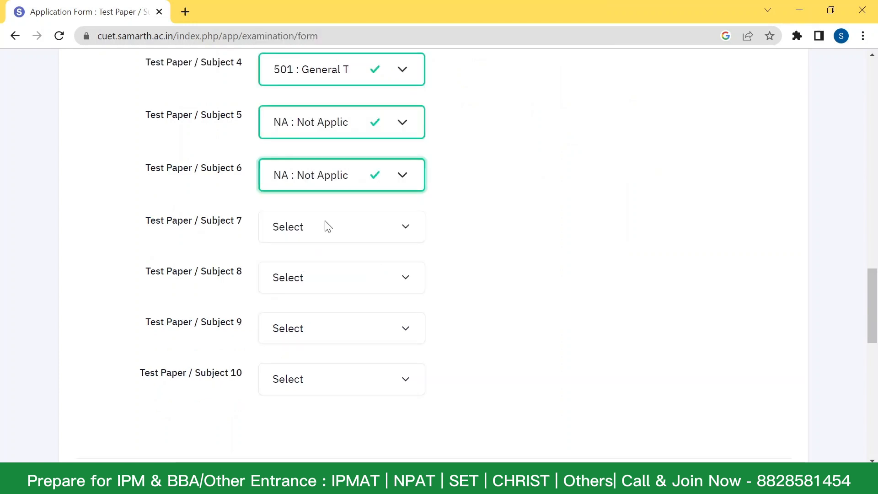
{"action": "left_click", "coordinate": [329, 227]}
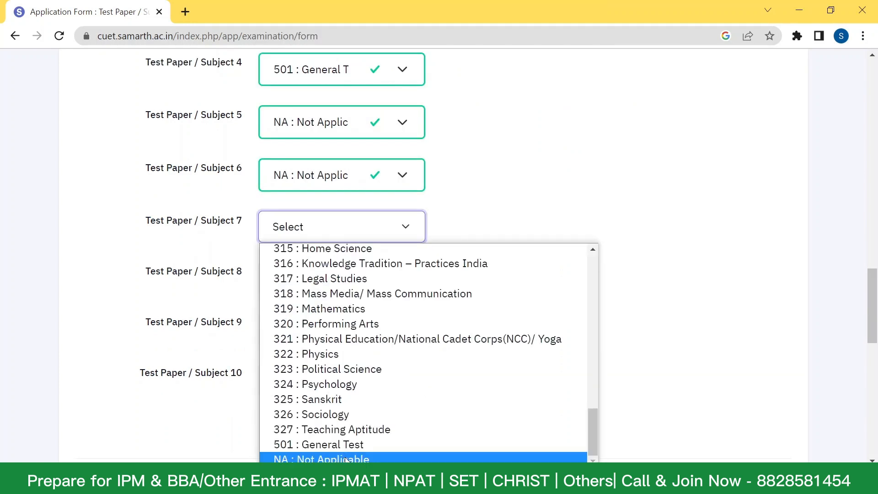
{"action": "left_click", "coordinate": [320, 460]}
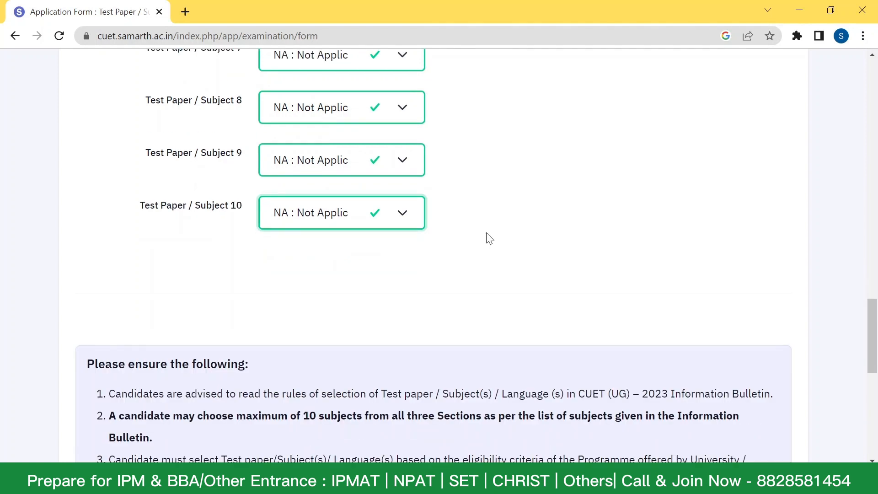
{"action": "scroll", "coordinate": [490, 237], "scroll_direction": "down", "scroll_amount": 10}
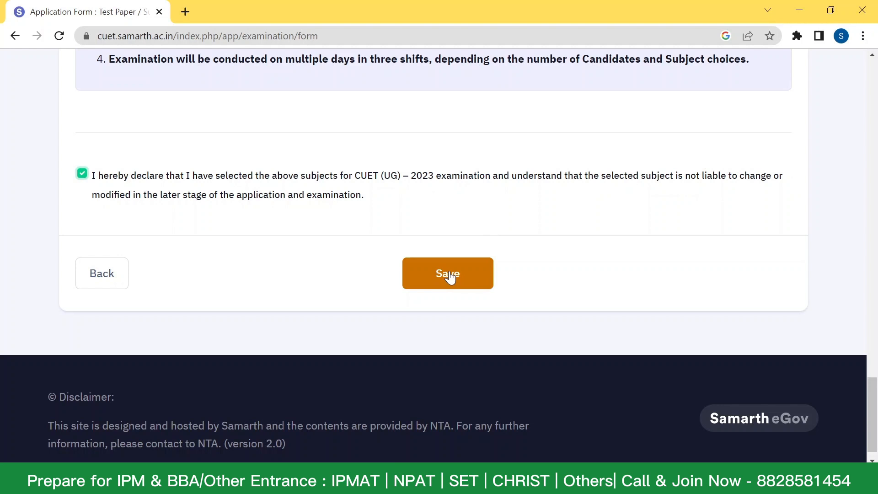
{"action": "left_click", "coordinate": [448, 273]}
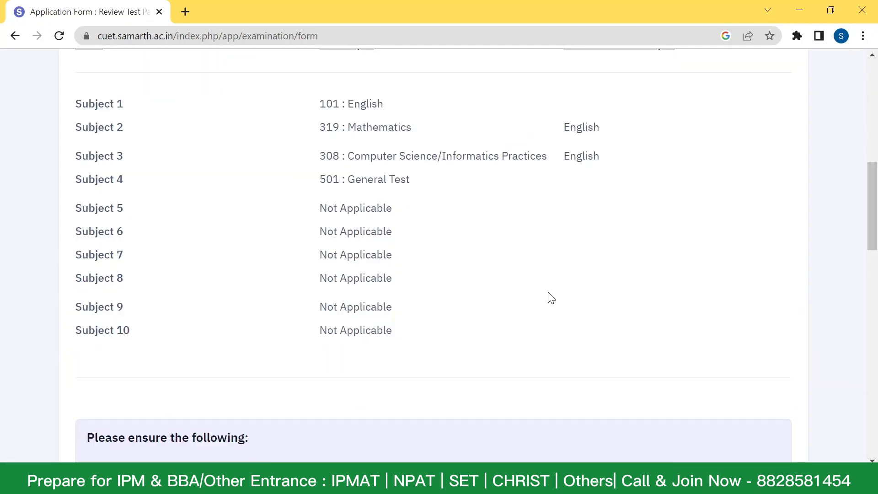
{"action": "scroll", "coordinate": [459, 269], "scroll_direction": "down", "scroll_amount": 1}
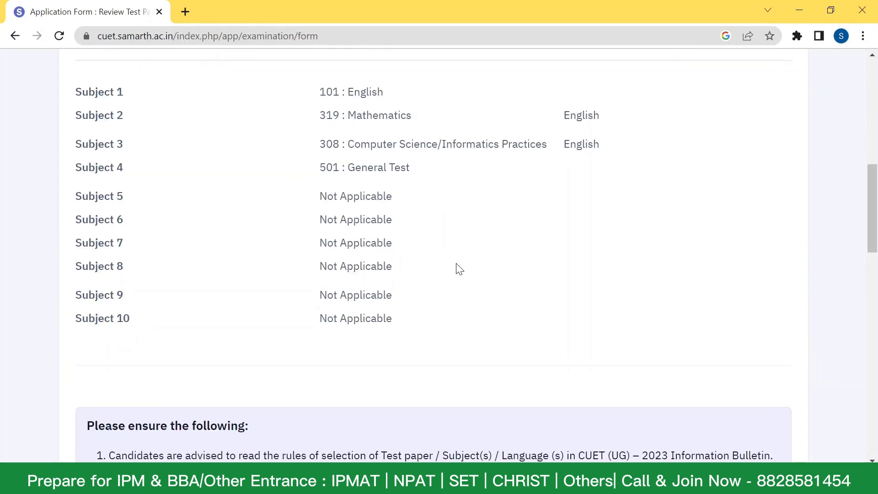
{"action": "scroll", "coordinate": [362, 151], "scroll_direction": "up", "scroll_amount": 1}
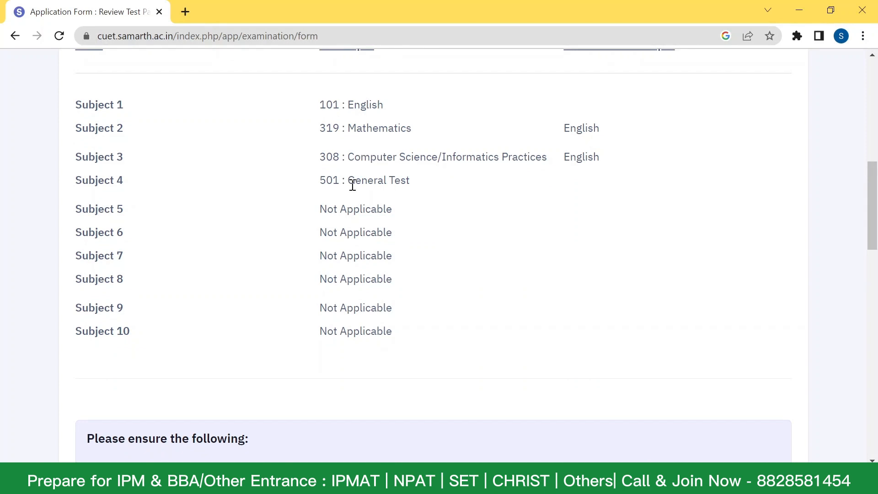
{"action": "double_click", "coordinate": [365, 104]}
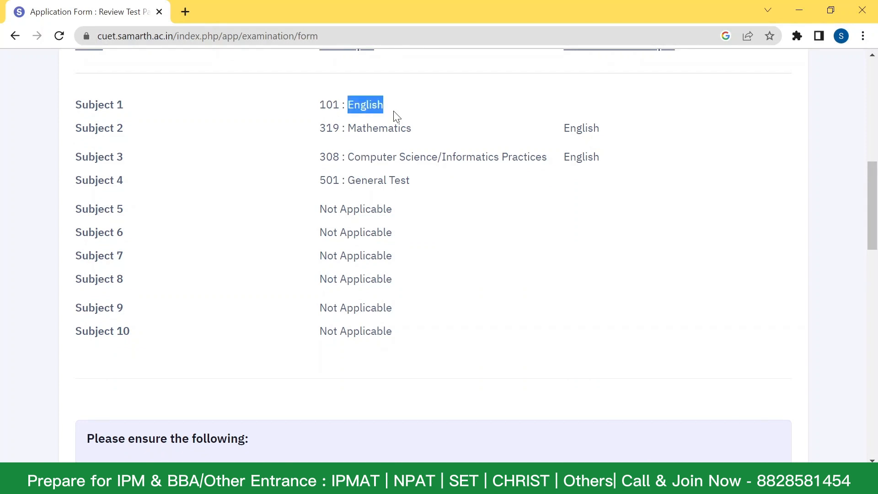
{"action": "left_click", "coordinate": [351, 185]}
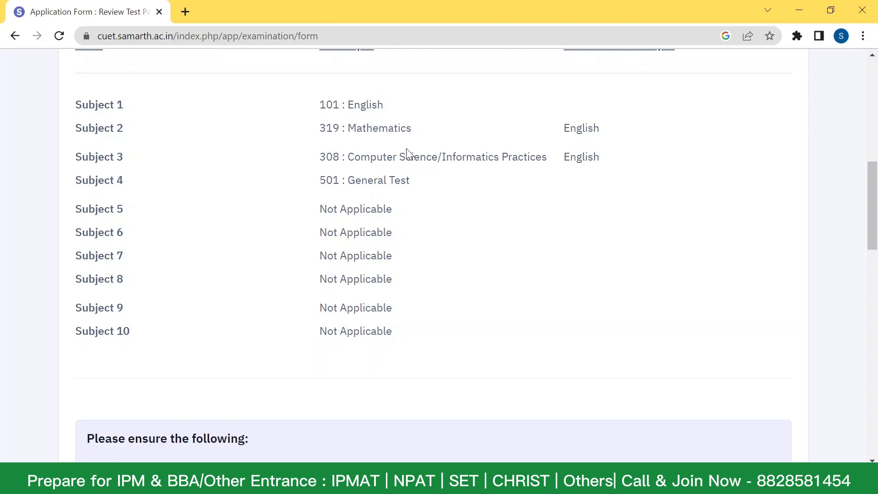
{"action": "scroll", "coordinate": [411, 169], "scroll_direction": "down", "scroll_amount": 5}
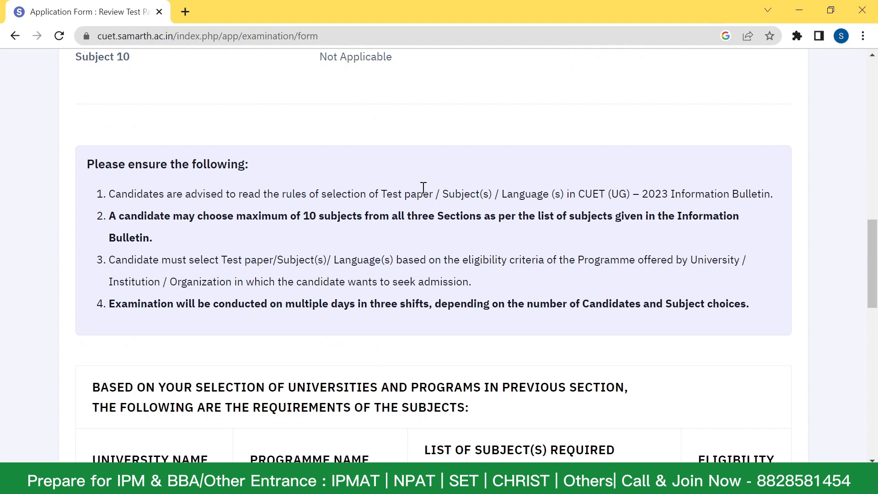
{"action": "scroll", "coordinate": [689, 261], "scroll_direction": "down", "scroll_amount": 12}
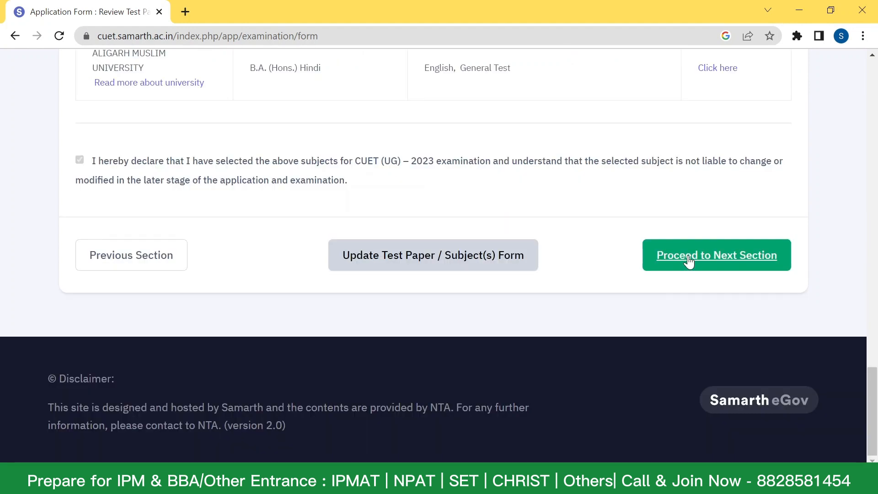
Move on to the application Preview and find the ₹1500 fee for 4 subjects.
{"action": "left_click", "coordinate": [689, 261]}
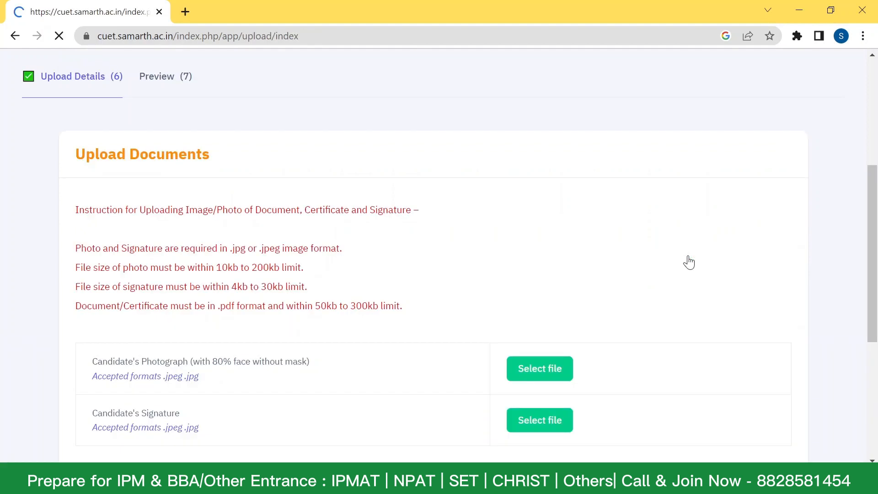
{"action": "scroll", "coordinate": [689, 261], "scroll_direction": "down", "scroll_amount": 3}
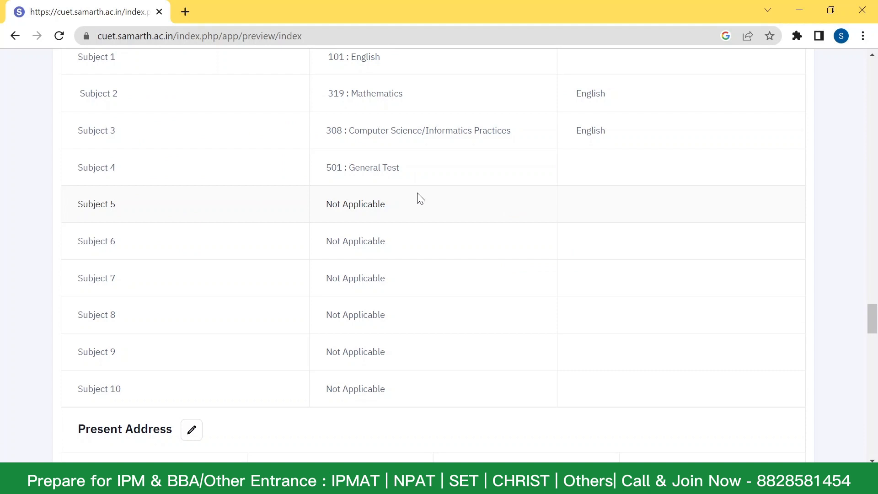
{"action": "scroll", "coordinate": [419, 199], "scroll_direction": "down", "scroll_amount": 10}
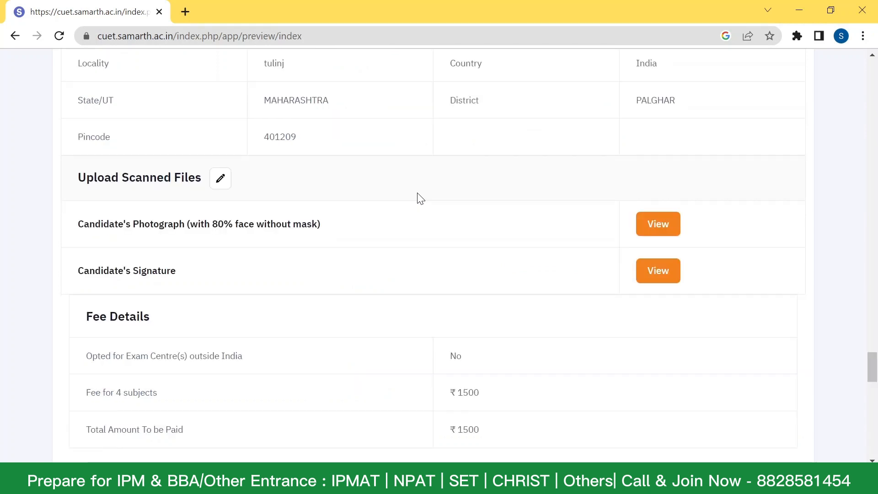
{"action": "scroll", "coordinate": [463, 271], "scroll_direction": "down", "scroll_amount": 3}
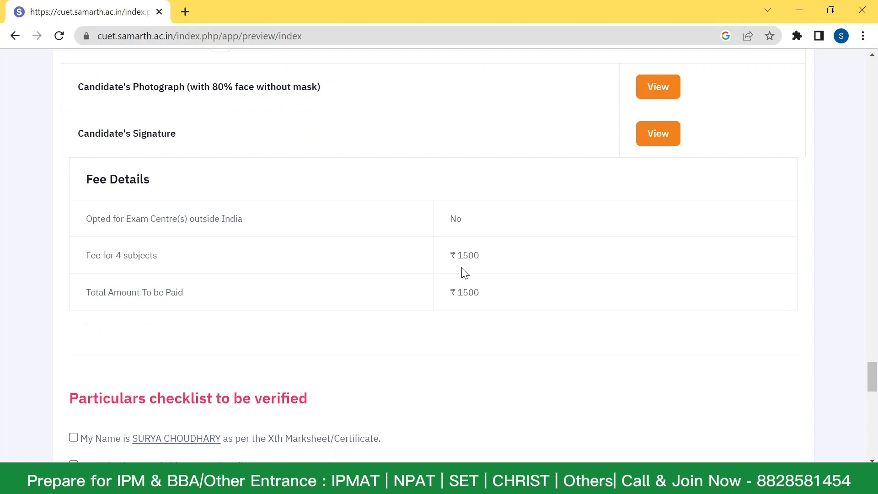
{"action": "double_click", "coordinate": [470, 256]}
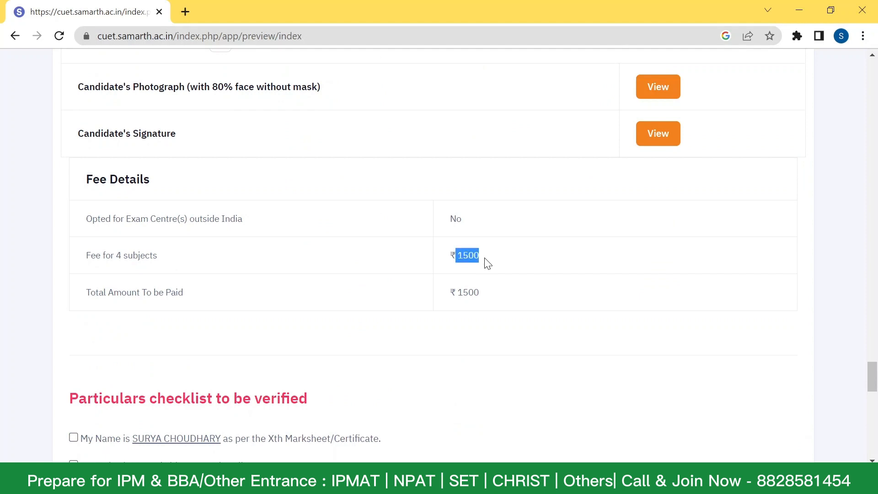